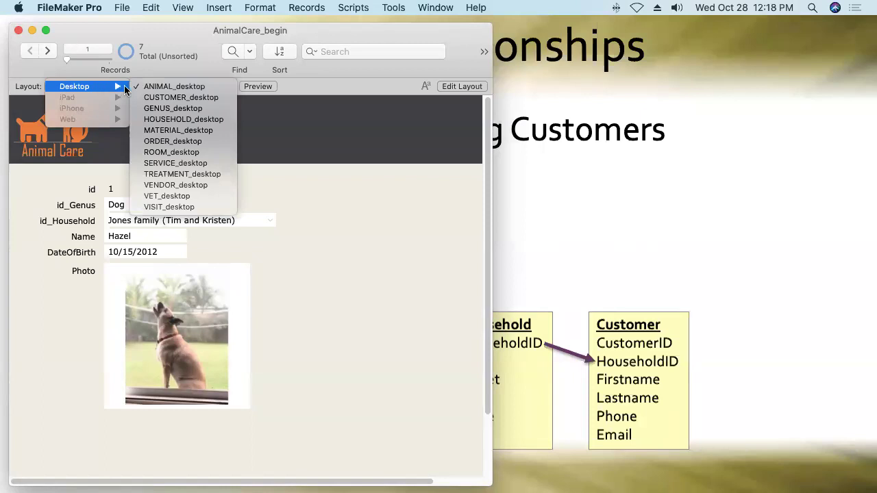
Switch to the HOUSEHOLD_desktop layout and move the database window to the left edge of the screen.
left_click(183, 121)
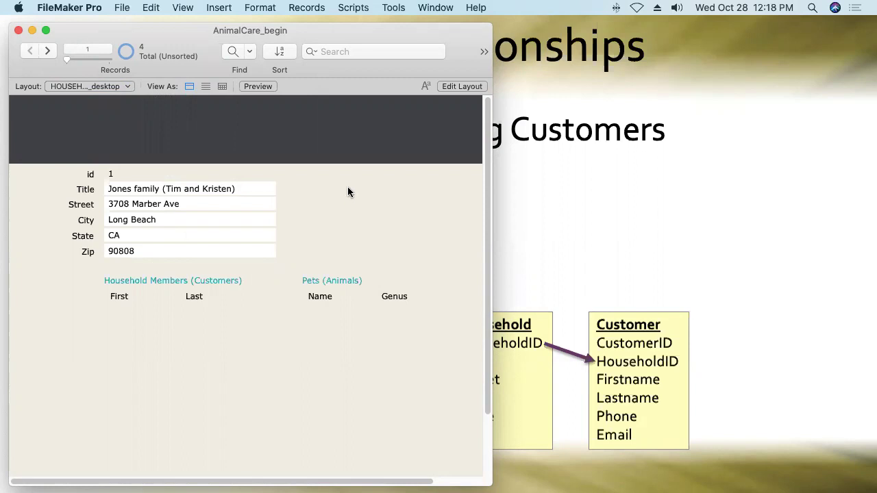
double_click(322, 36)
left_click_drag(322, 35, 295, 32)
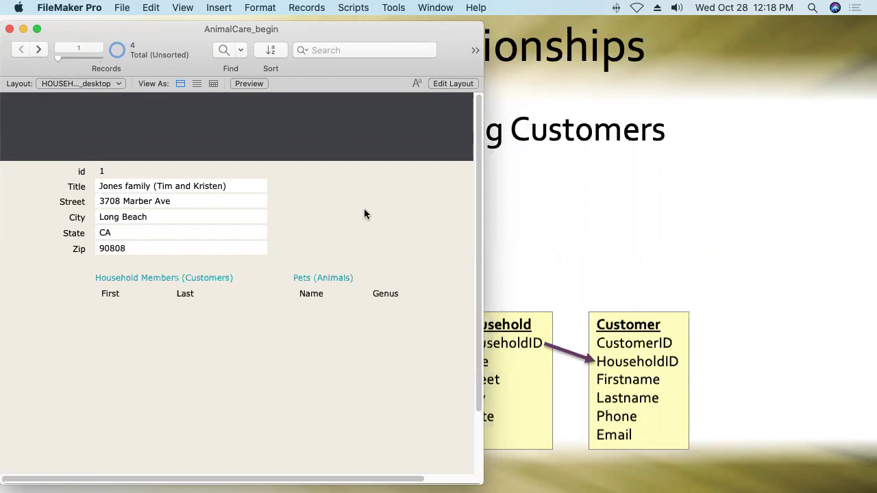
In layout editing, draw a portal about 212 pt wide and 101 pt high below the First and Last headings.
left_click(449, 85)
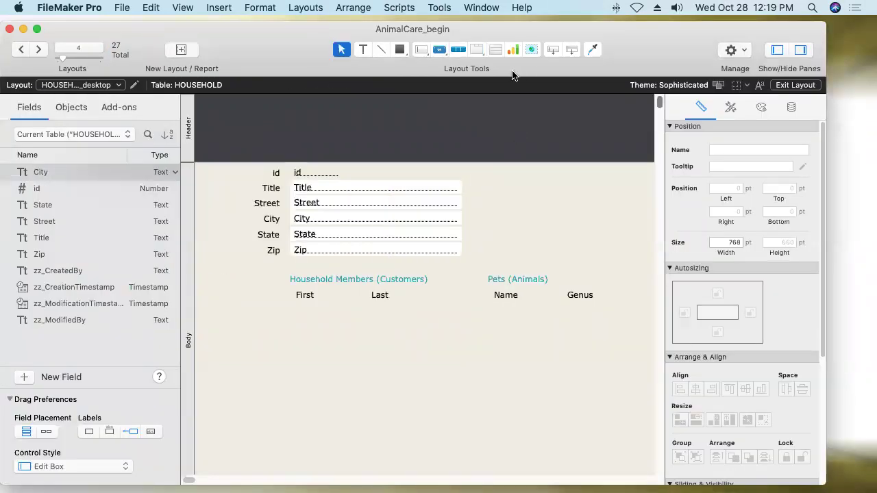
left_click(496, 50)
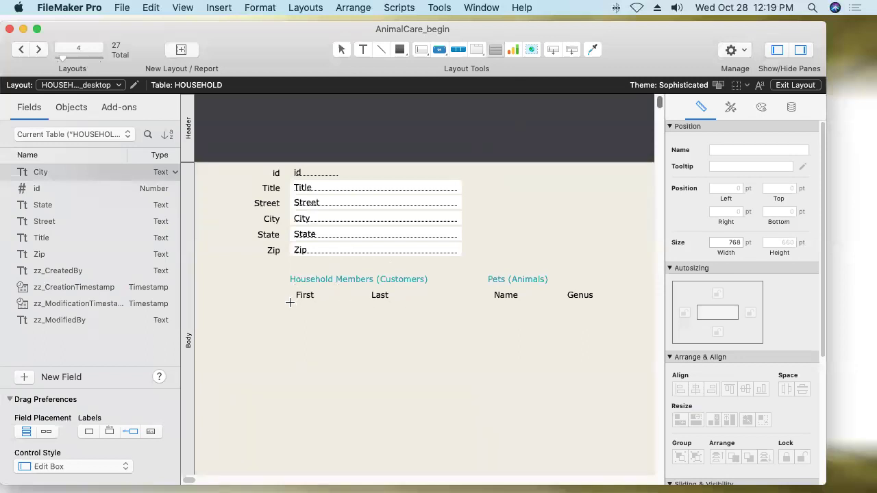
left_click_drag(289, 302, 434, 372)
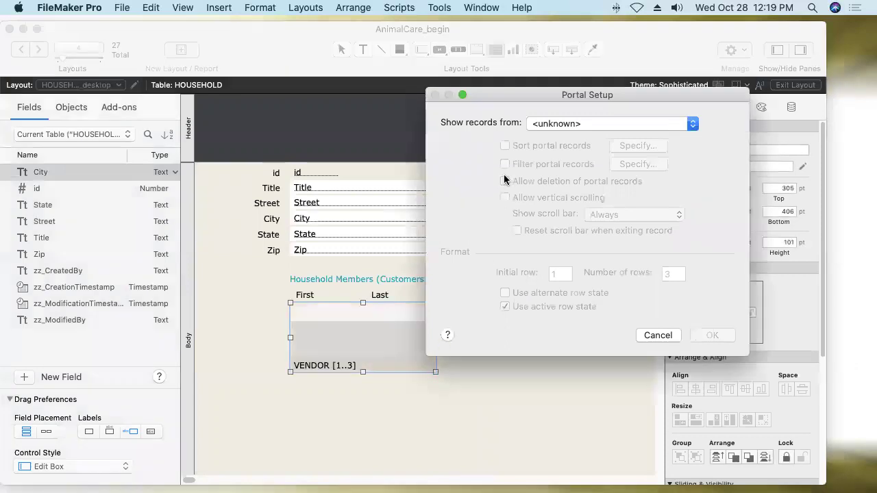
Open the database's relationships graph from the portal setup and relate CUSTOMER's id_Household to HOUSEHOLD's id.
left_click(546, 125)
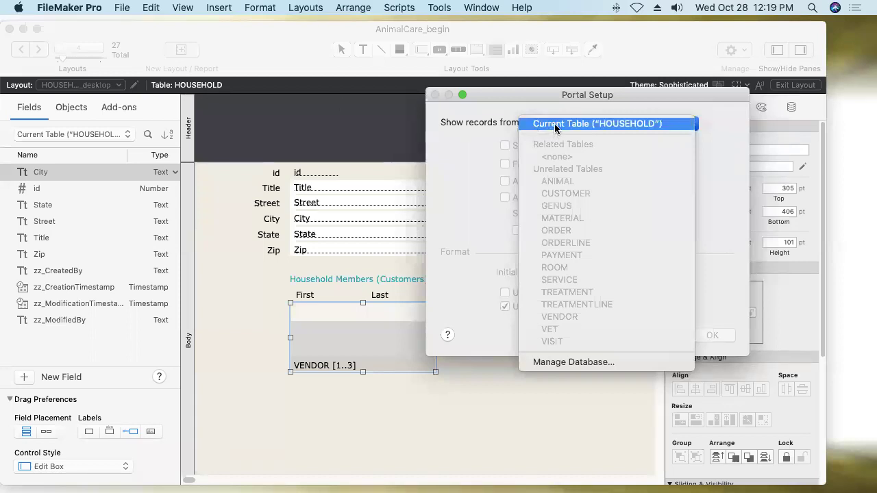
left_click(585, 363)
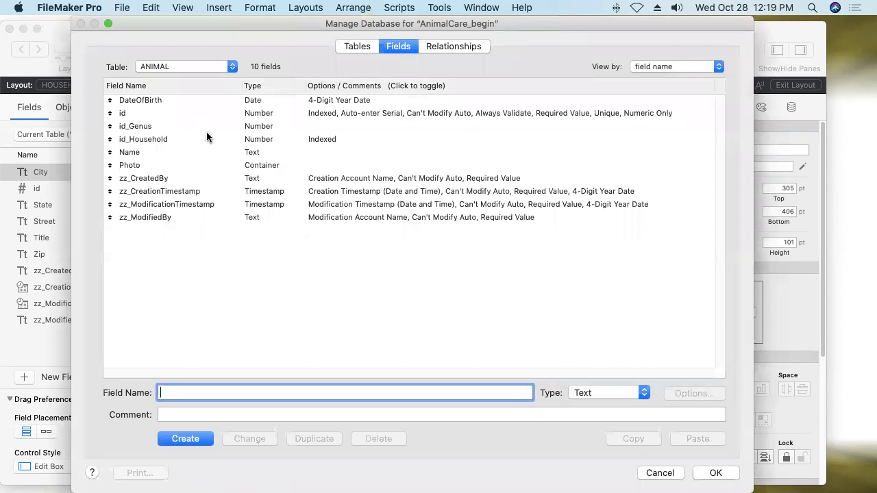
left_click(454, 46)
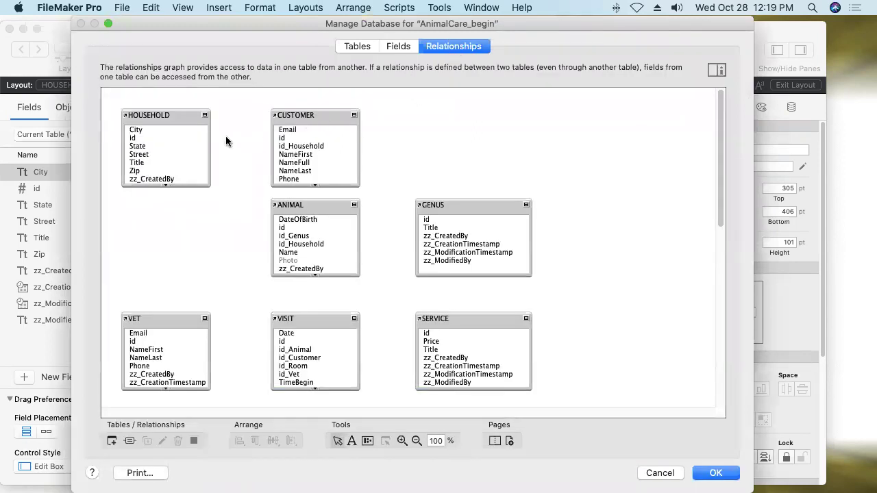
left_click_drag(172, 99, 280, 183)
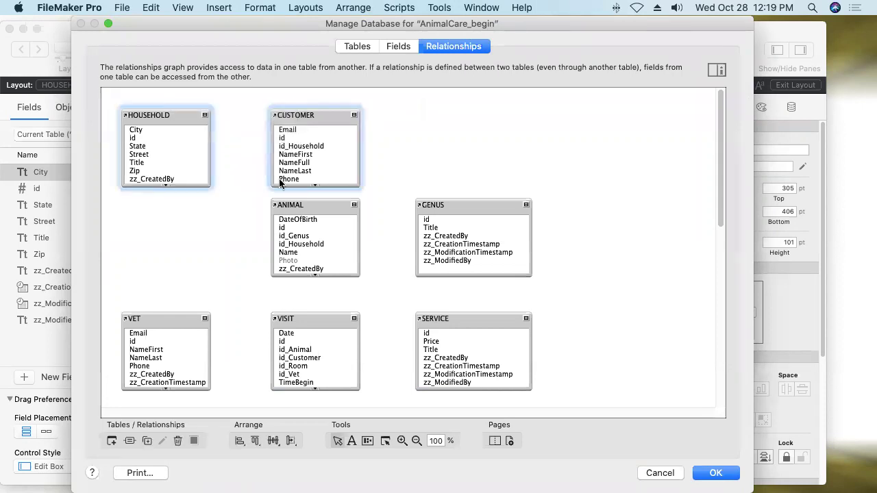
left_click(237, 151)
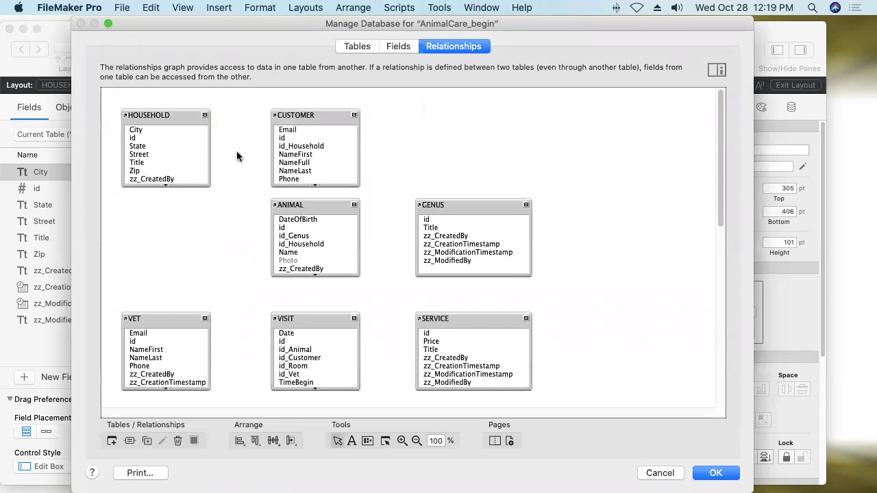
left_click(305, 148)
left_click_drag(305, 148, 157, 142)
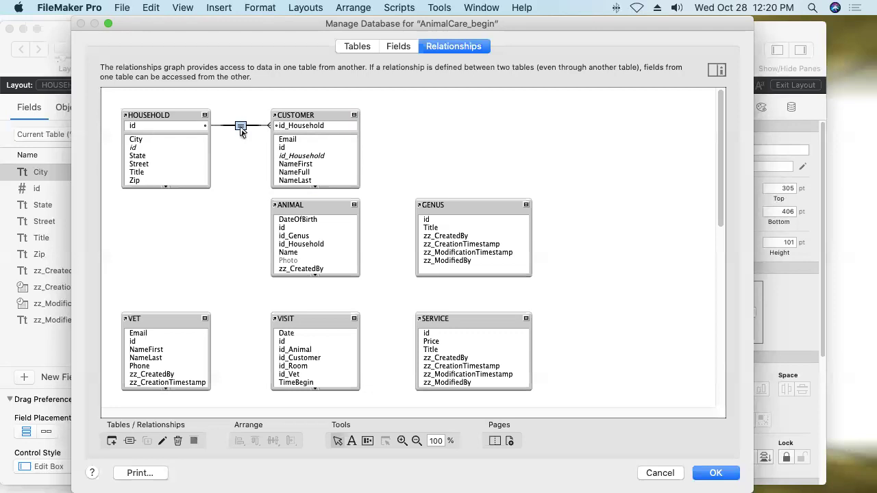
Let the HOUSEHOLD–CUSTOMER relationship create CUSTOMER records and delete related CUSTOMER records, and accept the database changes.
double_click(241, 127)
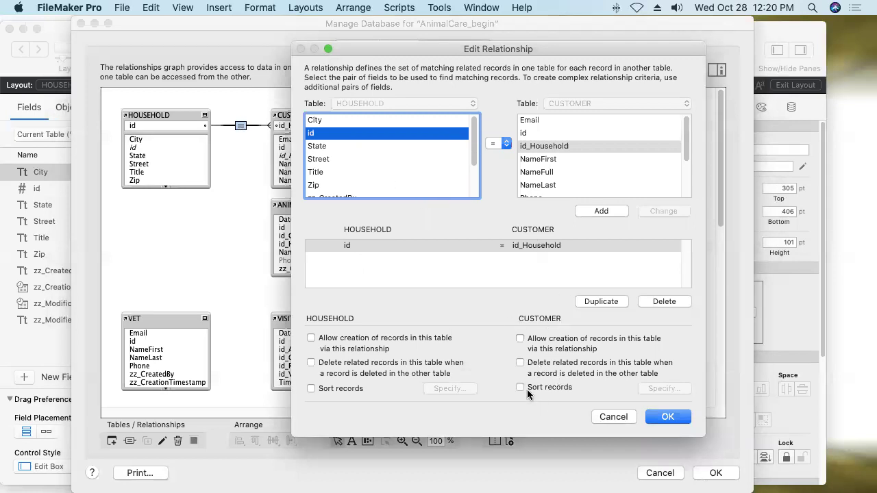
left_click(520, 339)
left_click(520, 365)
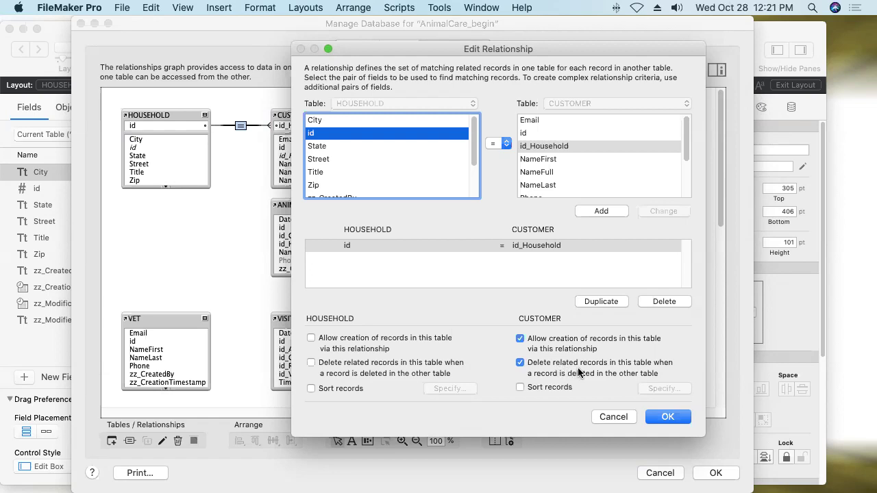
left_click(666, 417)
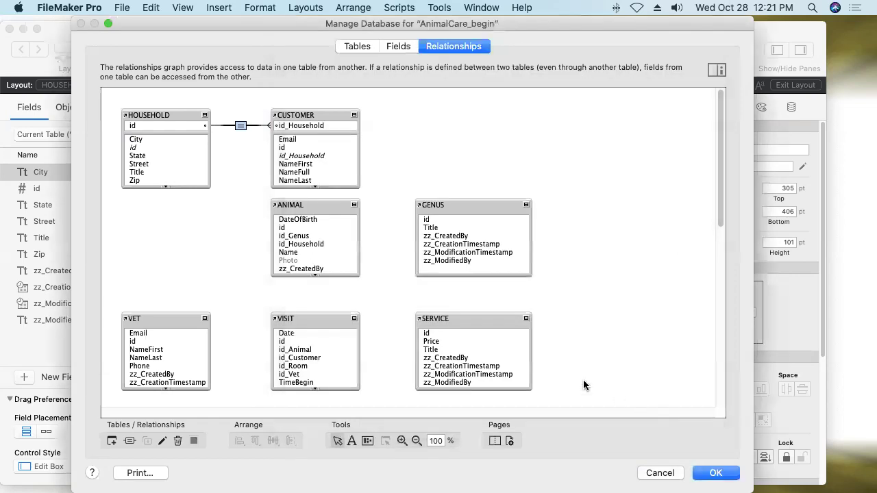
left_click(716, 474)
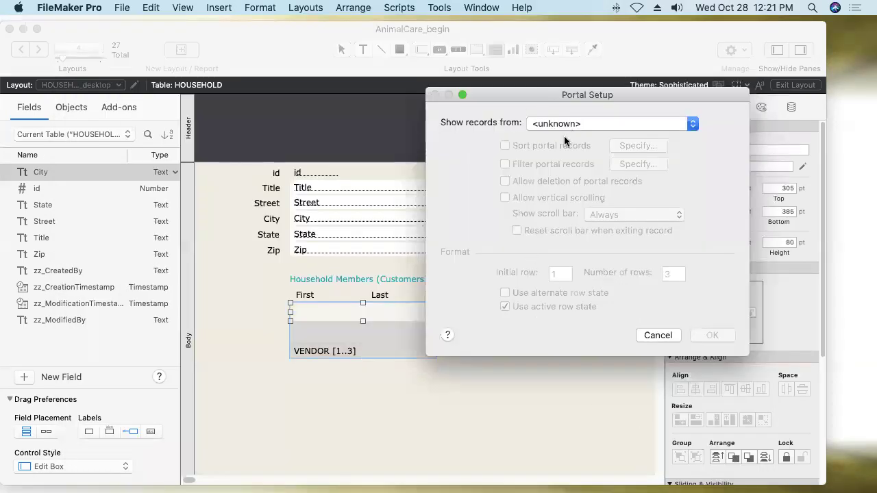
Set the portal to show records from CUSTOMER, allowing deletion of portal records and vertical scrolling.
left_click(562, 123)
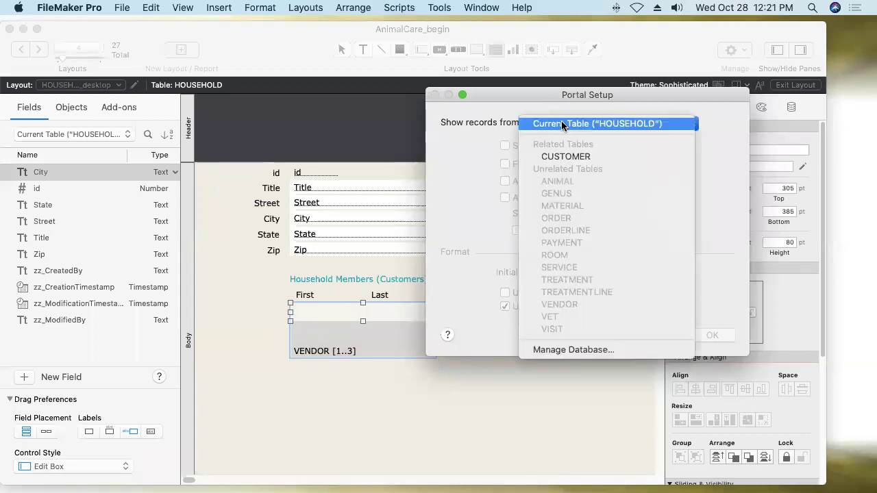
left_click(603, 156)
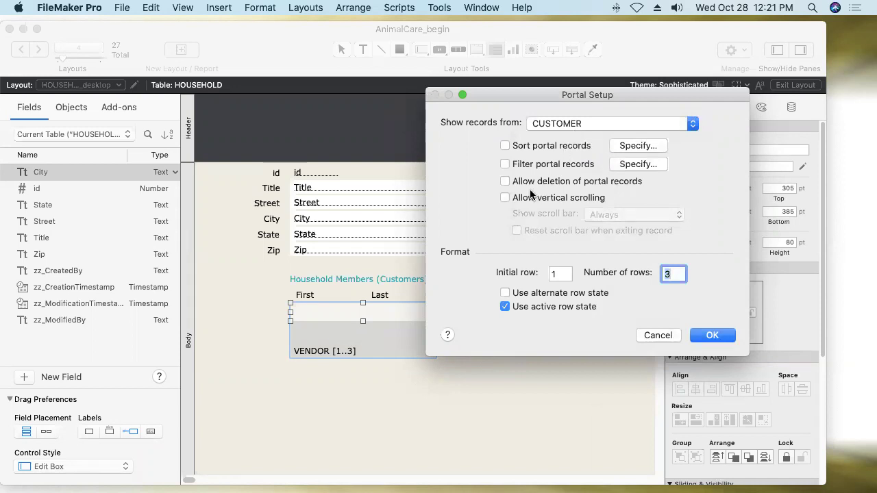
left_click(505, 181)
left_click(505, 198)
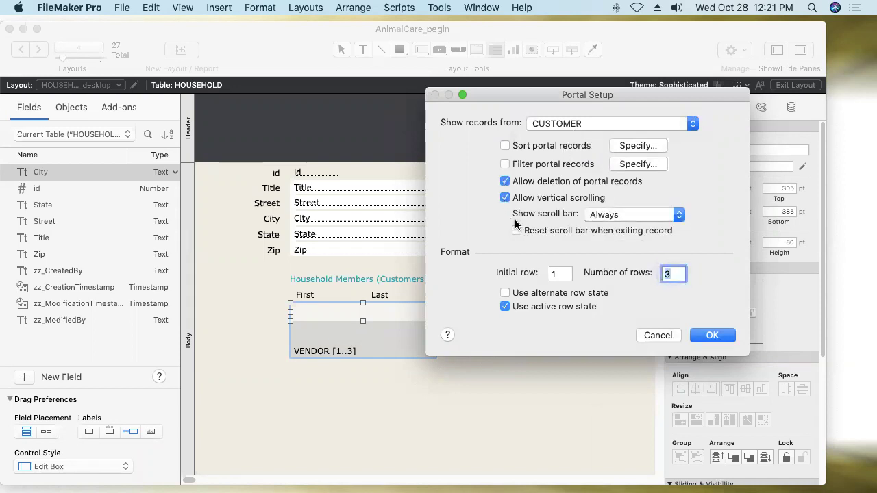
left_click(713, 336)
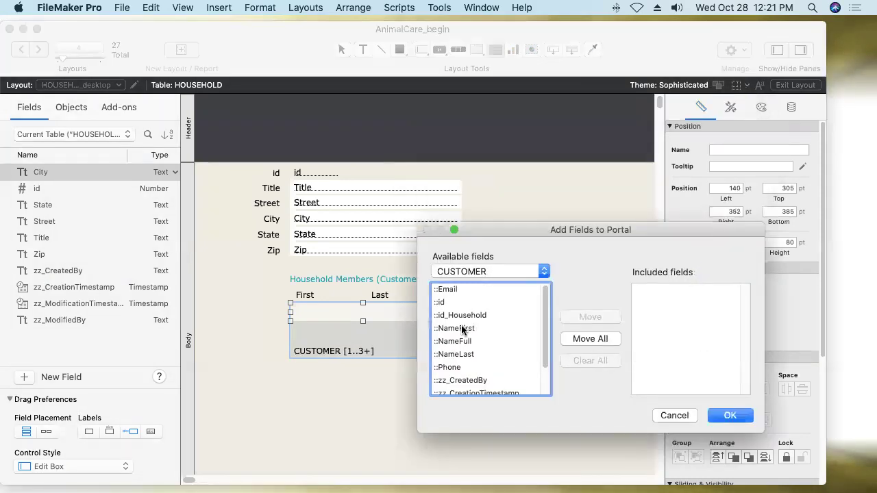
Add the NameFirst and NameLast fields to the CUSTOMER portal, and exit layout editing with the changes saved.
double_click(457, 329)
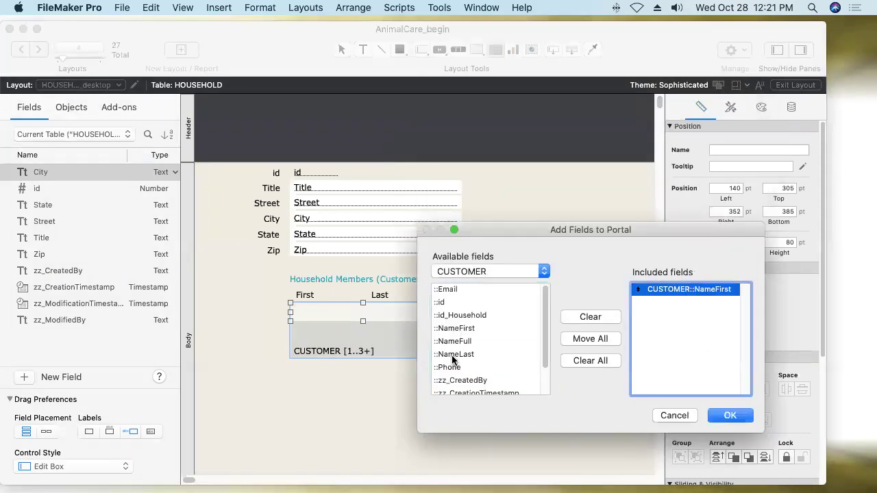
double_click(452, 355)
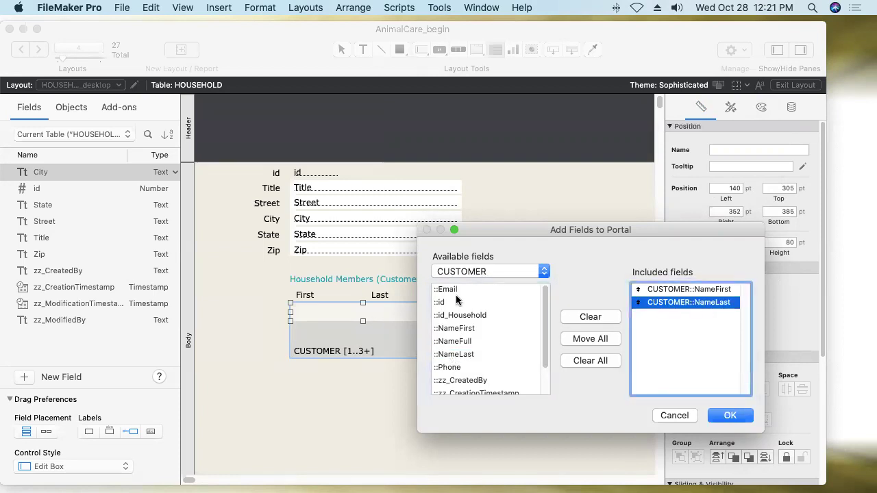
left_click(718, 419)
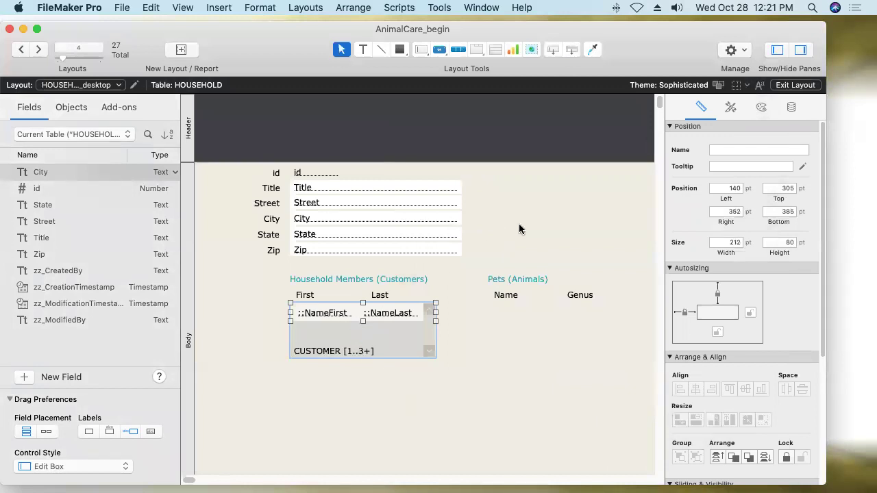
left_click(794, 85)
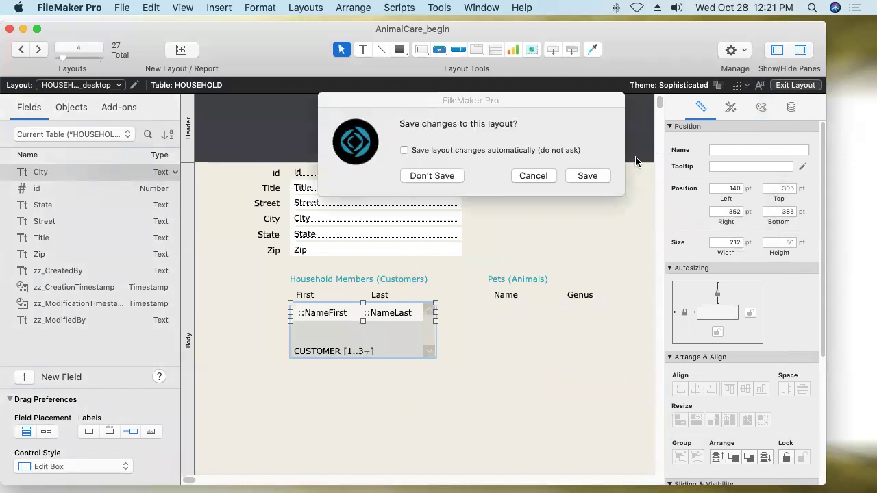
left_click(587, 176)
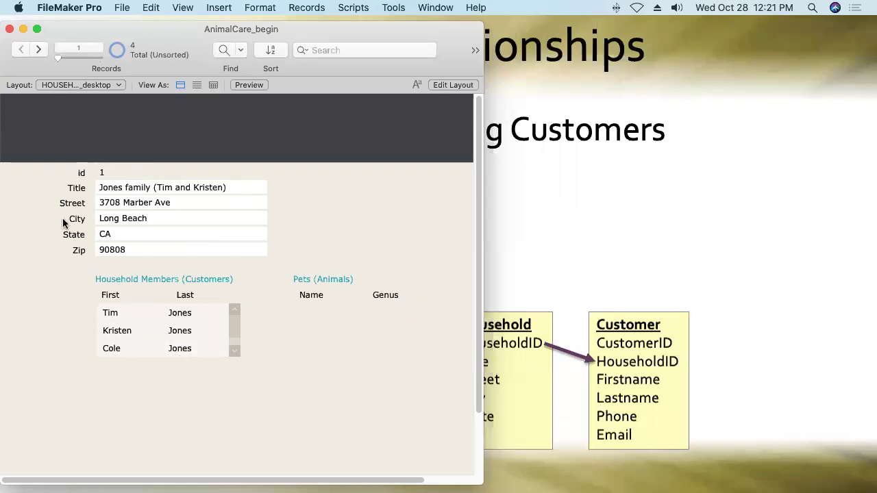
Browse through all household records and back to the first, checking the members listed in the customer portal.
left_click(39, 50)
left_click(39, 50)
left_click(40, 52)
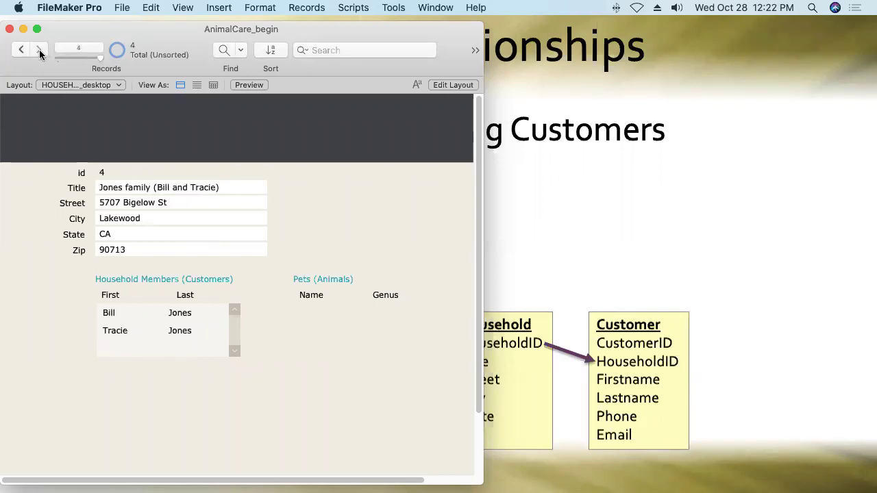
left_click(21, 52)
left_click(21, 51)
left_click(21, 52)
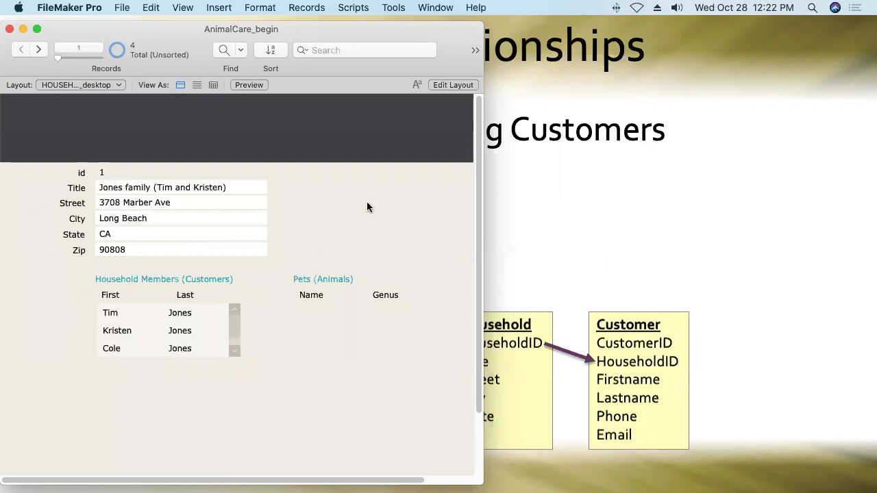
left_click(616, 241)
key("Right")
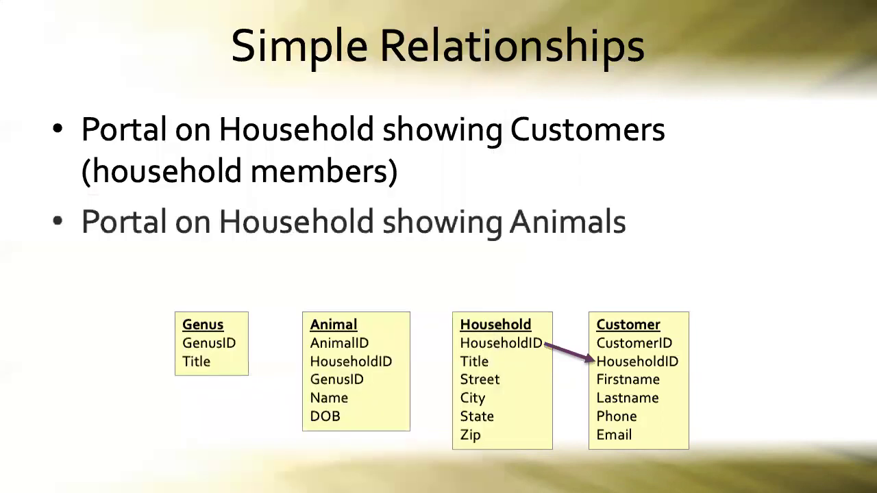
key("Right")
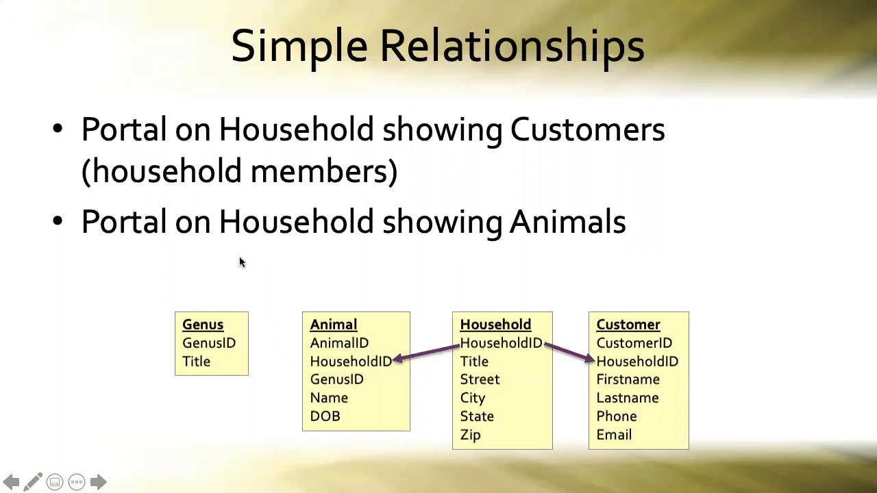
key("super+Tab")
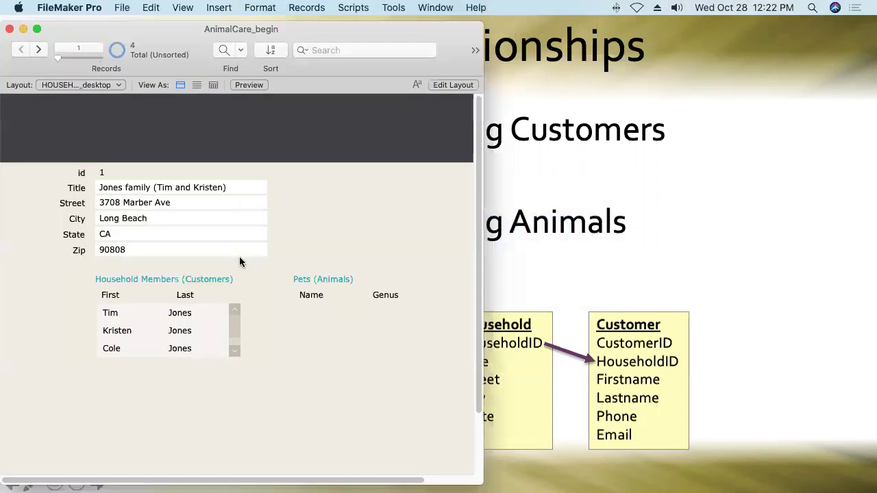
Return to layout editing and draw a portal about 105 pt high below the Name and Genus headings under Pets (Animals).
left_click(444, 85)
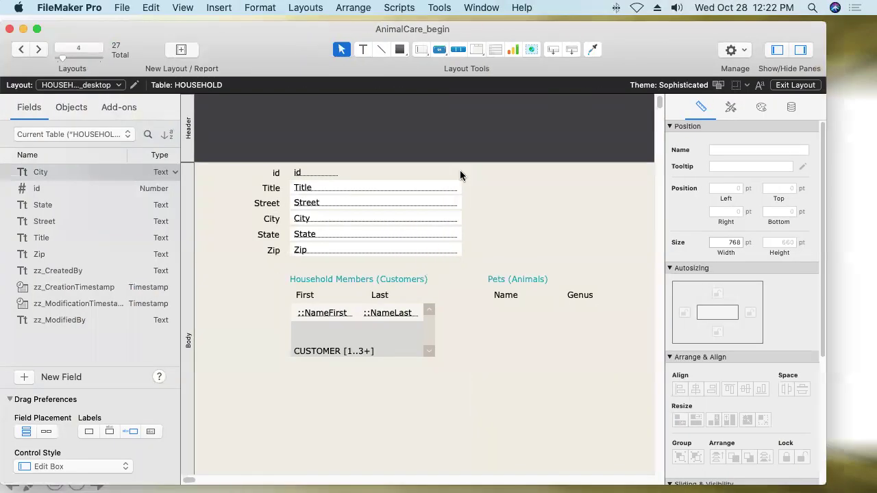
left_click(496, 49)
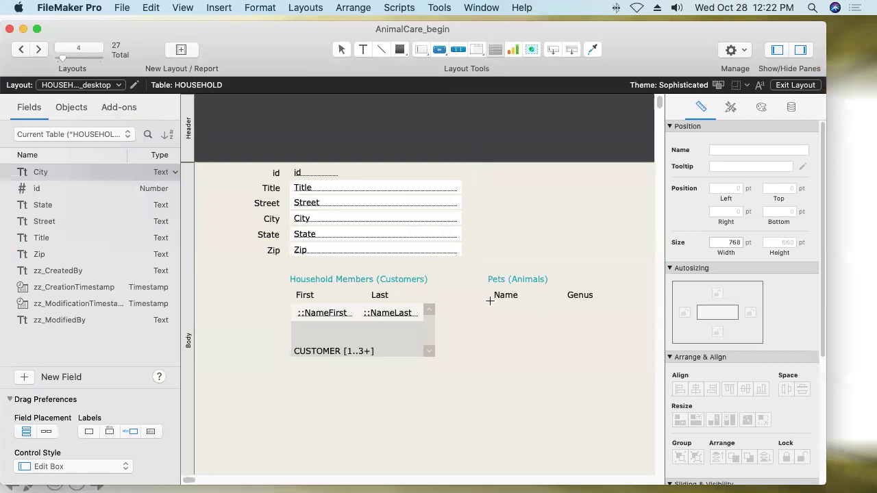
left_click_drag(490, 301, 639, 373)
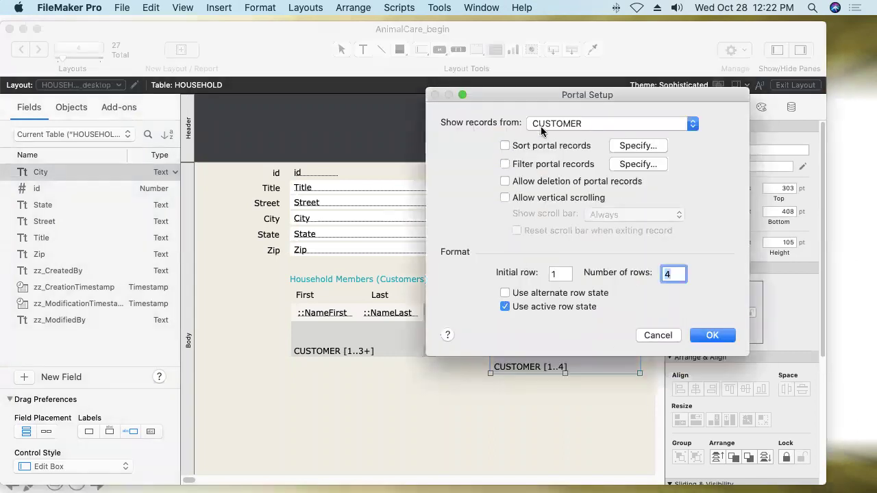
Open the relationships graph from the new portal's setup and relate HOUSEHOLD's id to ANIMAL's id_Household.
left_click(542, 127)
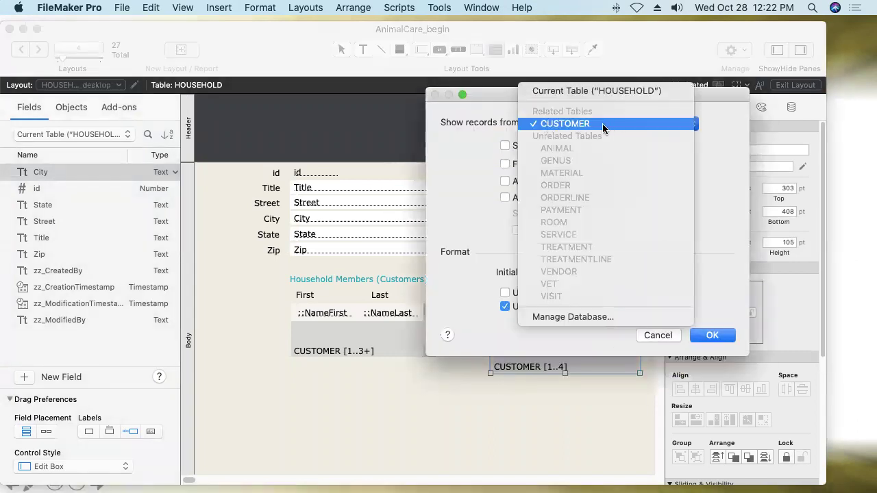
left_click(602, 319)
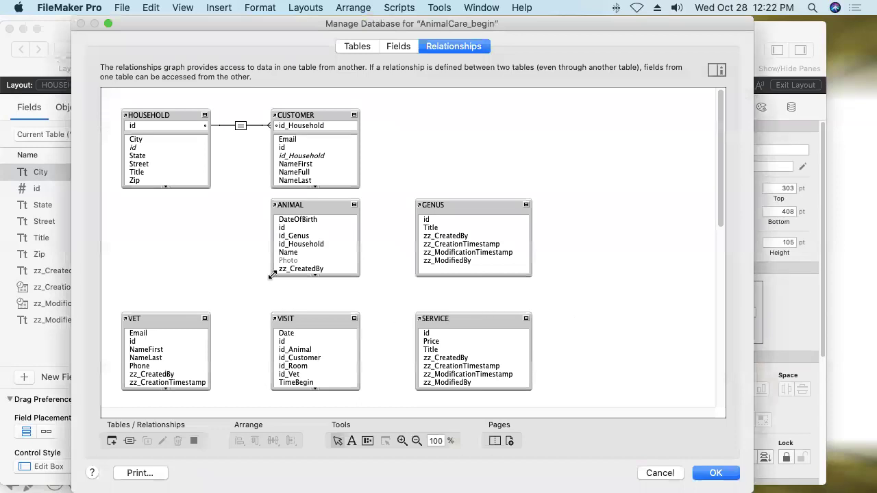
left_click(135, 149)
left_click_drag(135, 149, 299, 245)
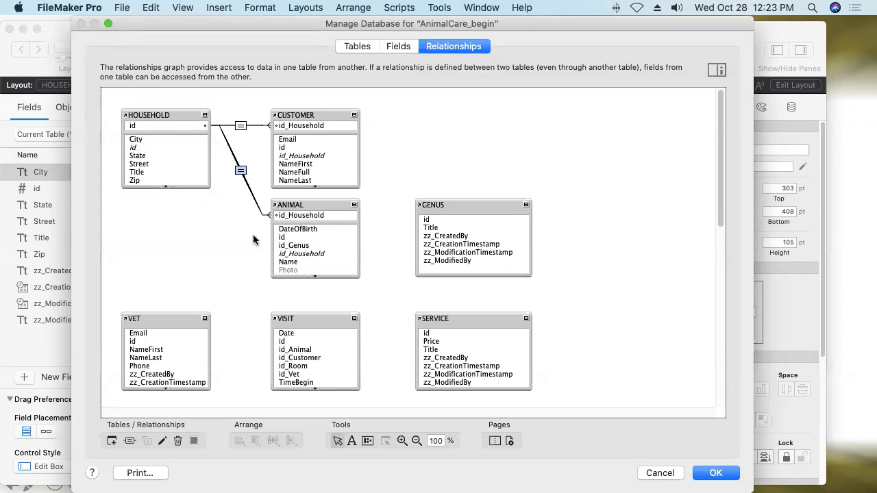
Allow creation of ANIMAL records through the HOUSEHOLD–ANIMAL relationship and deletion of related ANIMAL records, and accept the database changes.
double_click(239, 172)
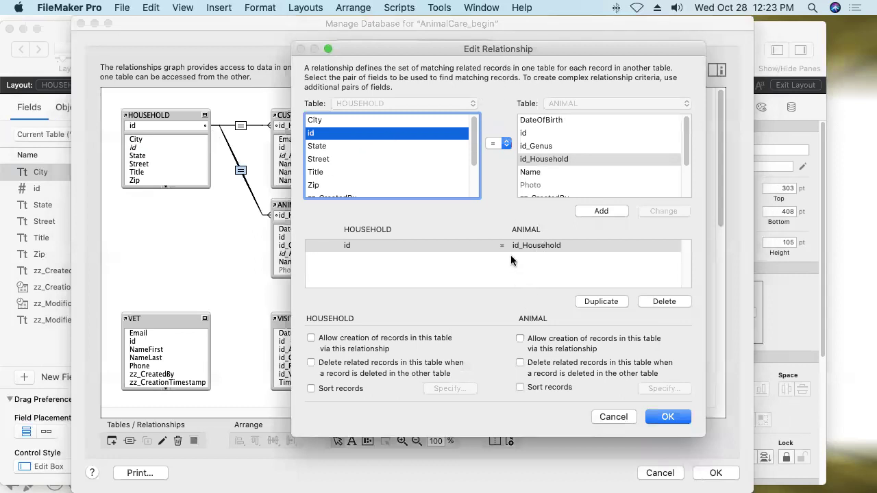
left_click(520, 338)
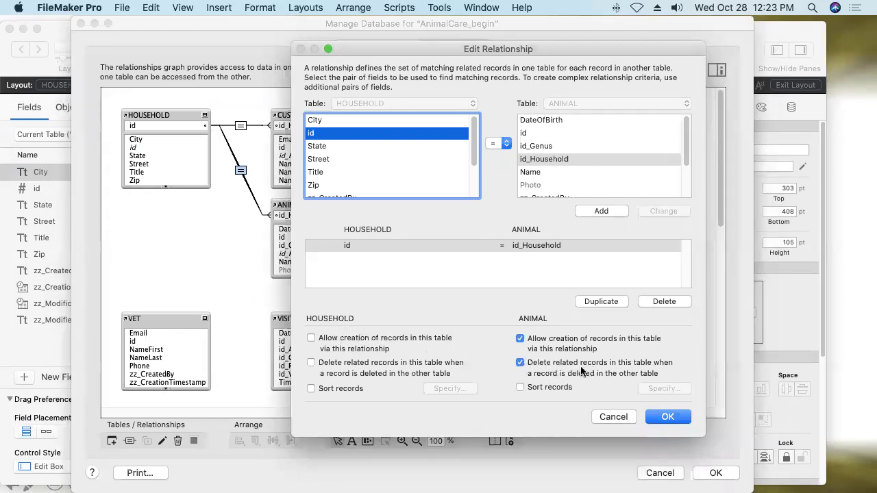
left_click(667, 418)
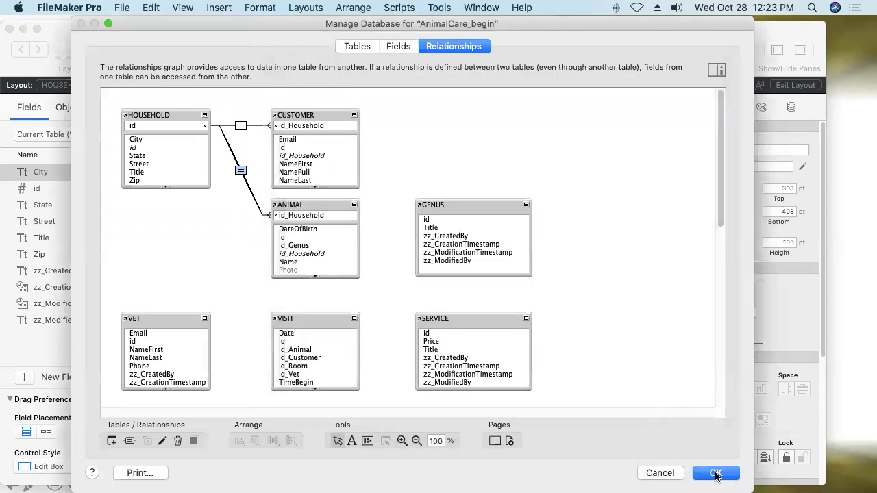
left_click(716, 474)
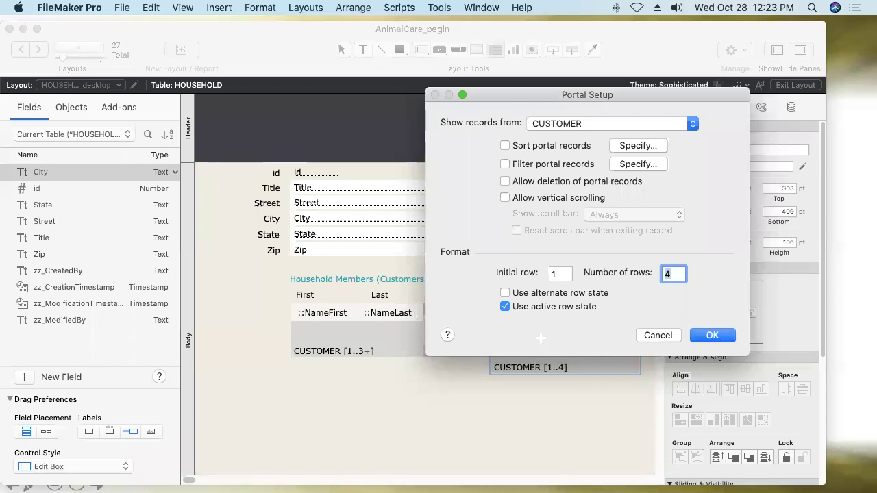
Allow deletion of portal records and vertical scrolling for the new pets portal, and skip adding fields to it.
left_click(505, 198)
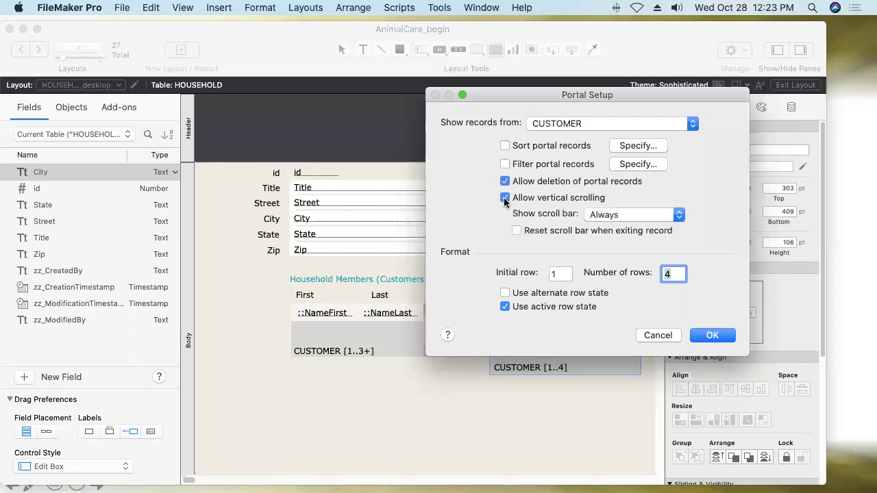
left_click(714, 336)
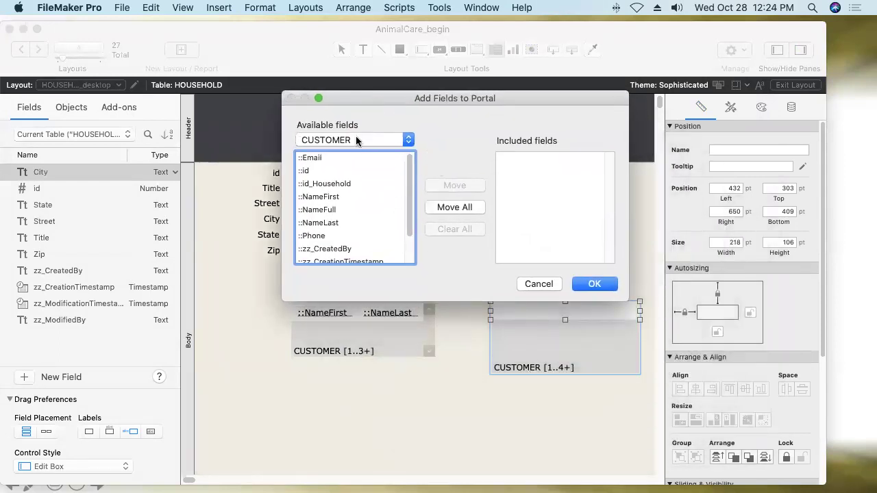
left_click(537, 284)
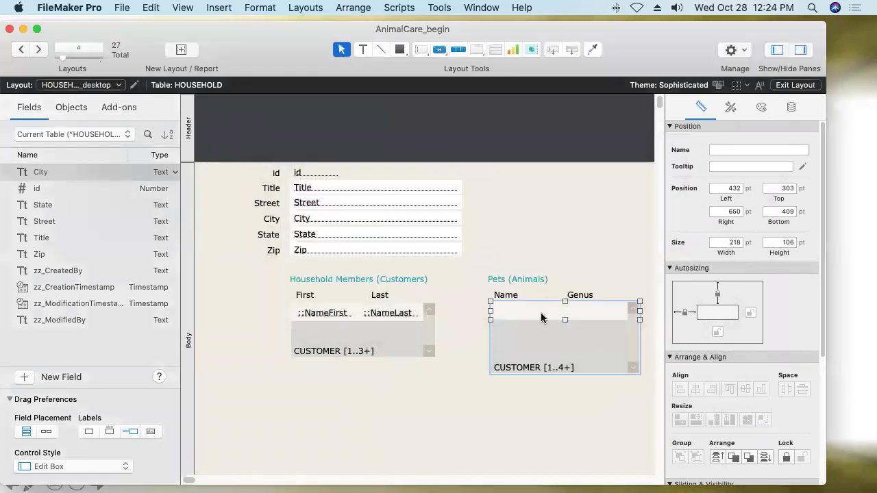
Change the portal below Pets (Animals) to show records from ANIMAL.
double_click(530, 347)
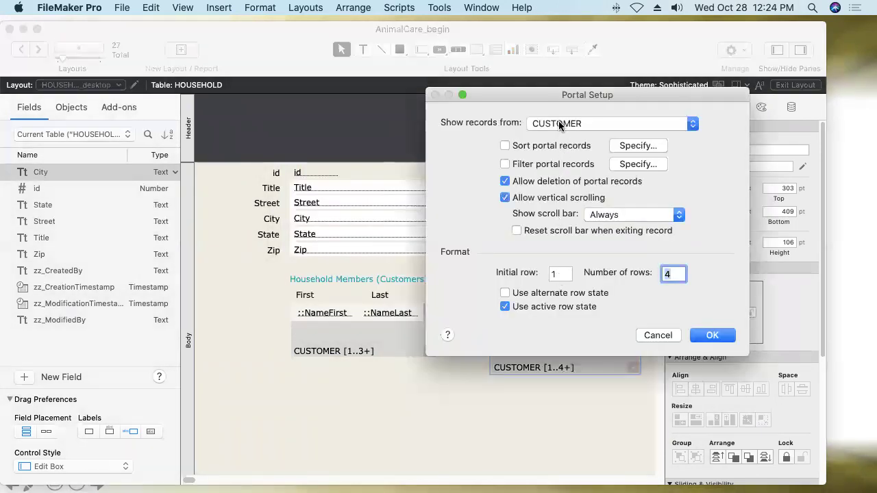
left_click(561, 124)
left_click(558, 112)
left_click(711, 335)
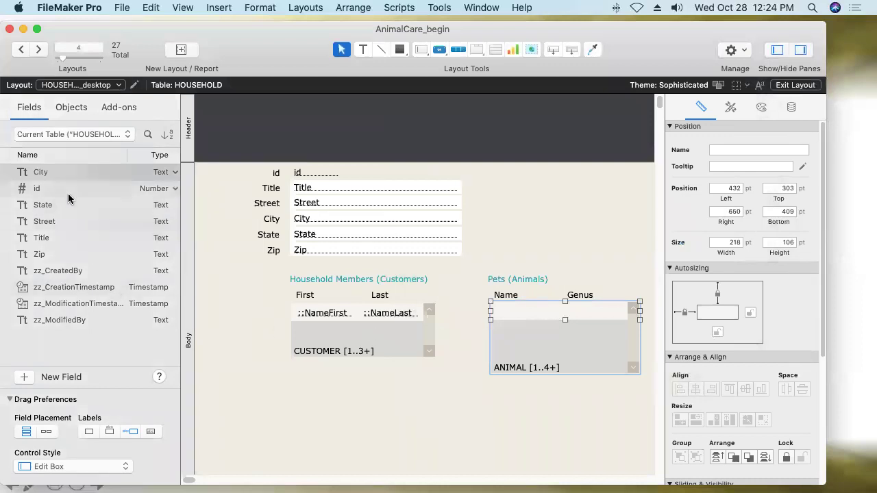
Place ANIMAL's Name field without a label in the pets portal's first row, and narrow it to fit below the Name heading.
left_click(67, 134)
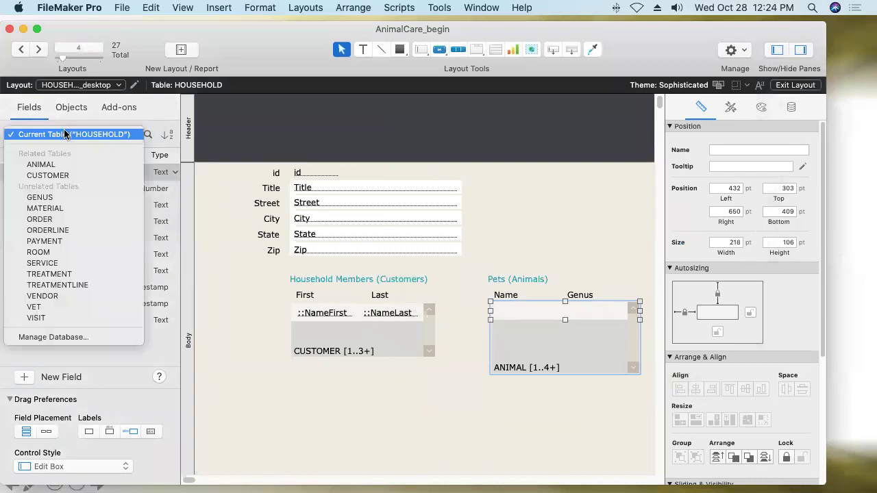
left_click(62, 166)
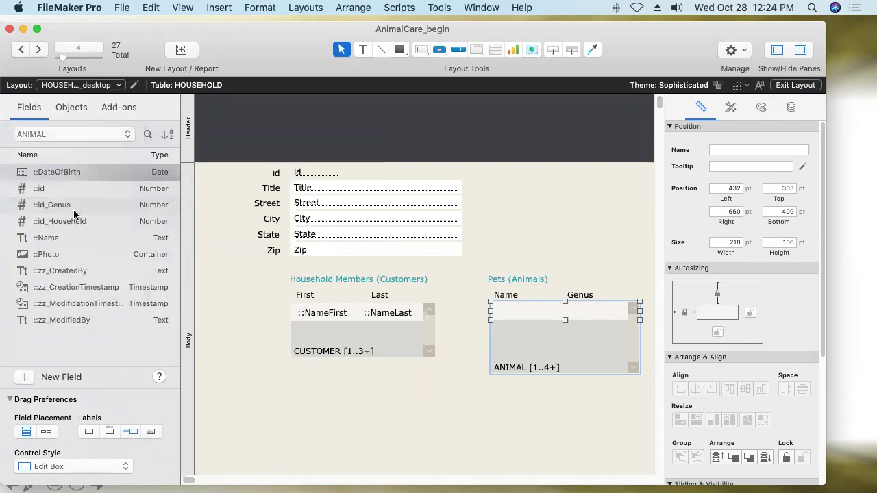
left_click(89, 435)
left_click_drag(46, 237, 529, 315)
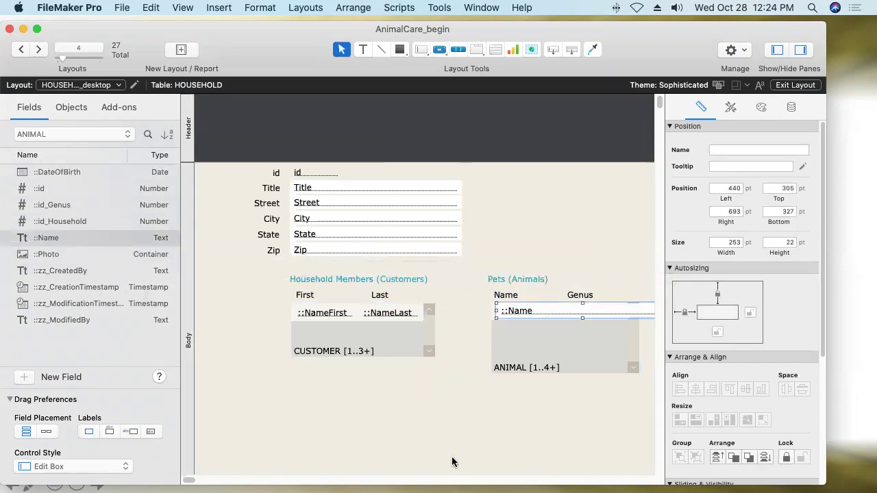
left_click_drag(191, 480, 194, 483)
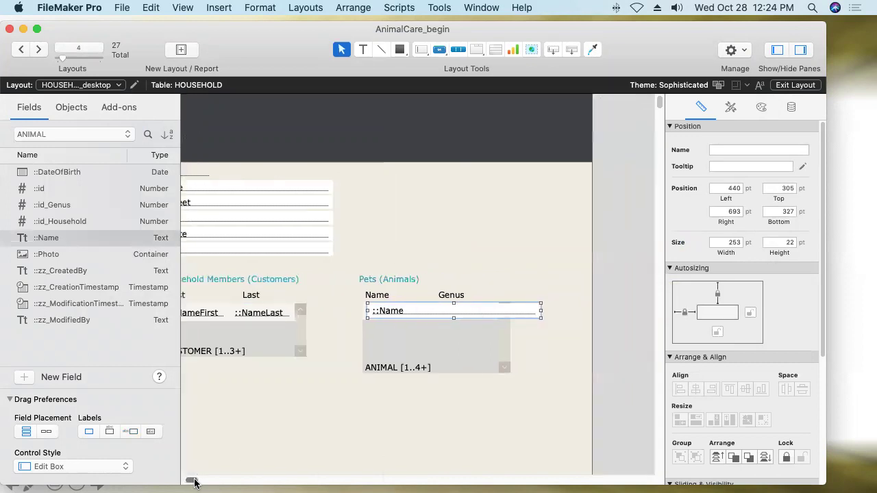
left_click_drag(541, 311, 382, 316)
Apply the Minimal Edit Box style to the Name field in the pets portal.
left_click(731, 108)
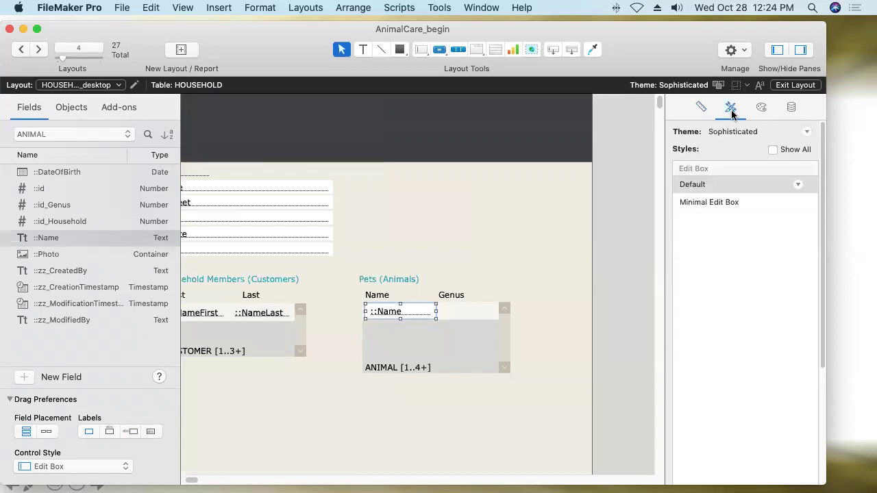
left_click(698, 201)
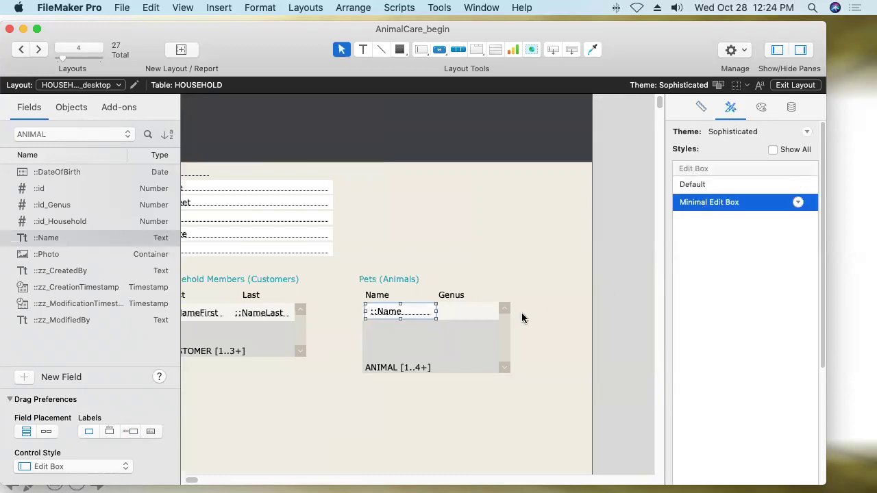
left_click(424, 243)
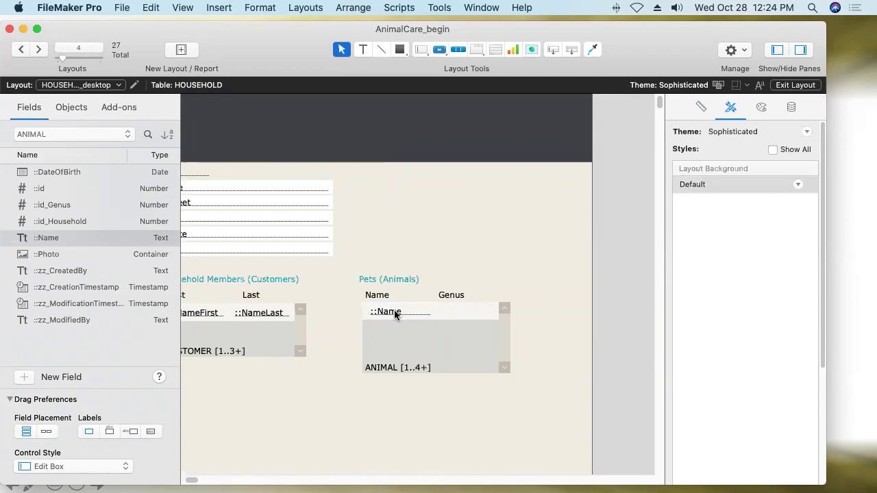
left_click(396, 313)
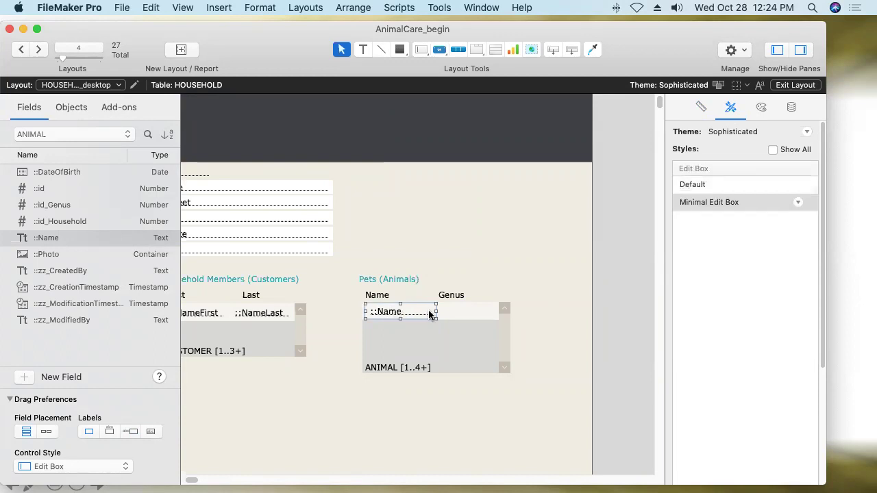
Duplicate the Name field below the Genus heading as id_Genus without a label, and narrow it to fit the portal row.
left_click_drag(395, 313, 461, 316)
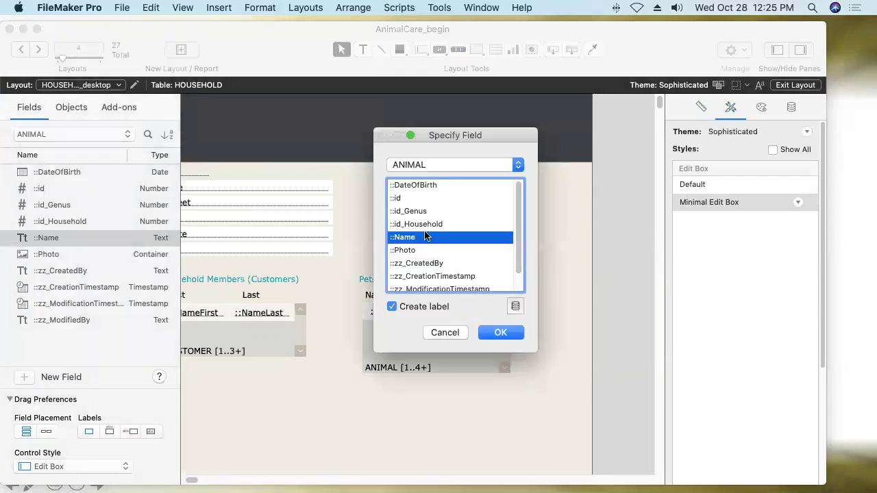
left_click(423, 211)
left_click(392, 306)
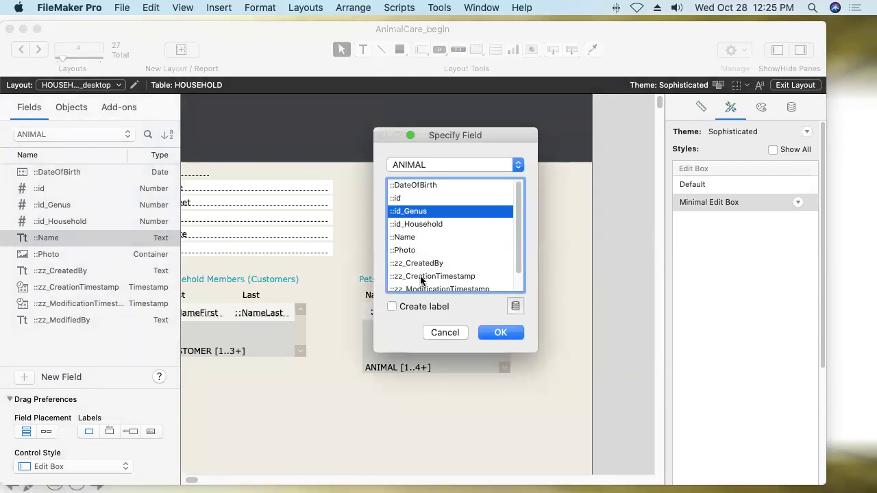
left_click(504, 335)
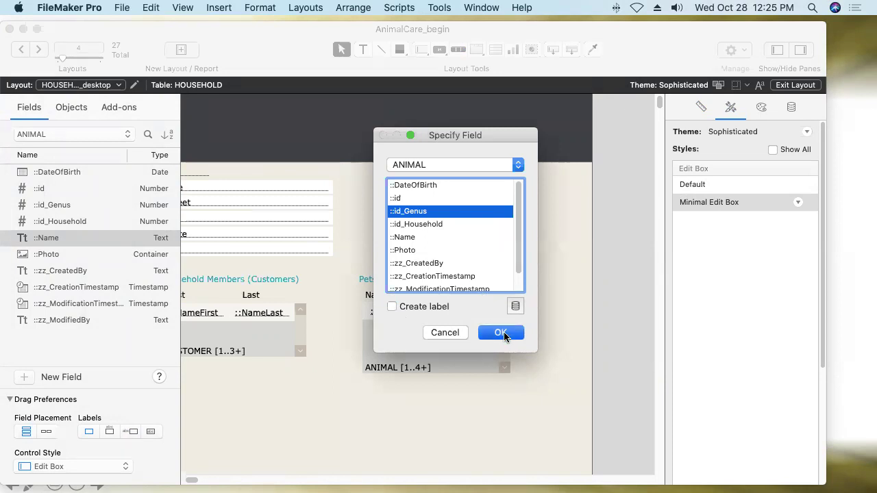
left_click_drag(505, 311, 497, 312)
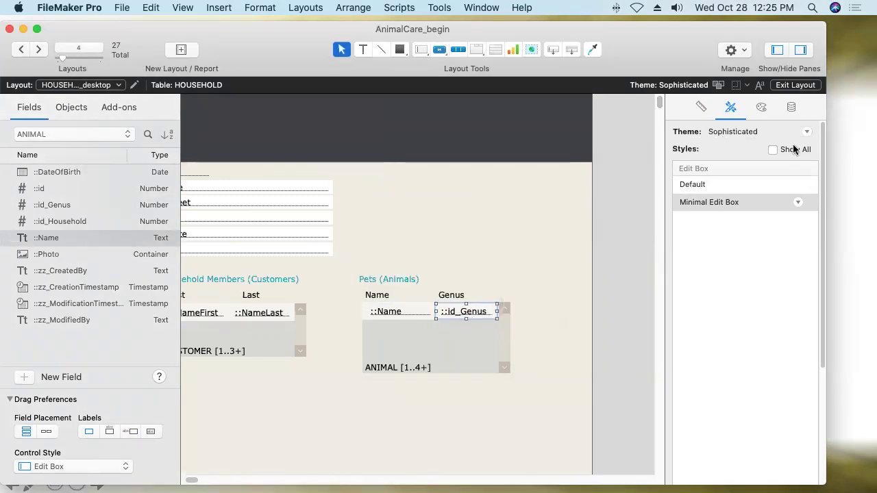
Make the id_Genus field a pop-up menu that takes its values from the Genus value list.
left_click(792, 108)
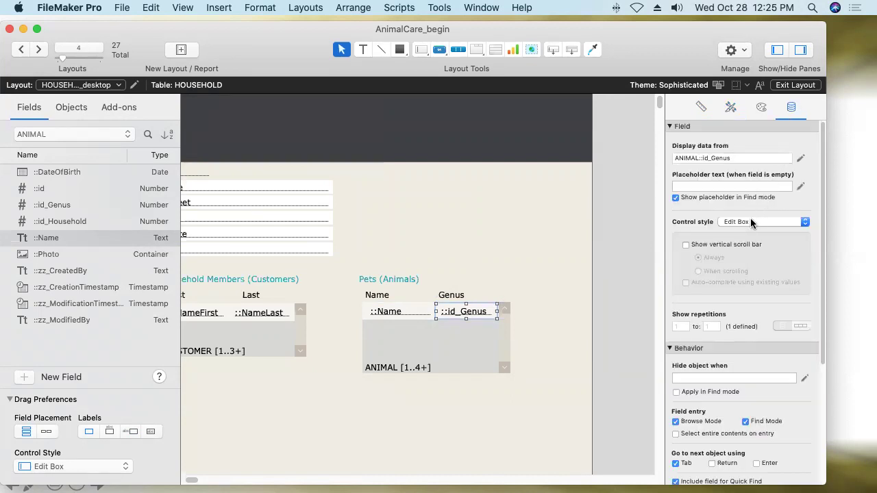
left_click(749, 221)
left_click(740, 240)
left_click(752, 245)
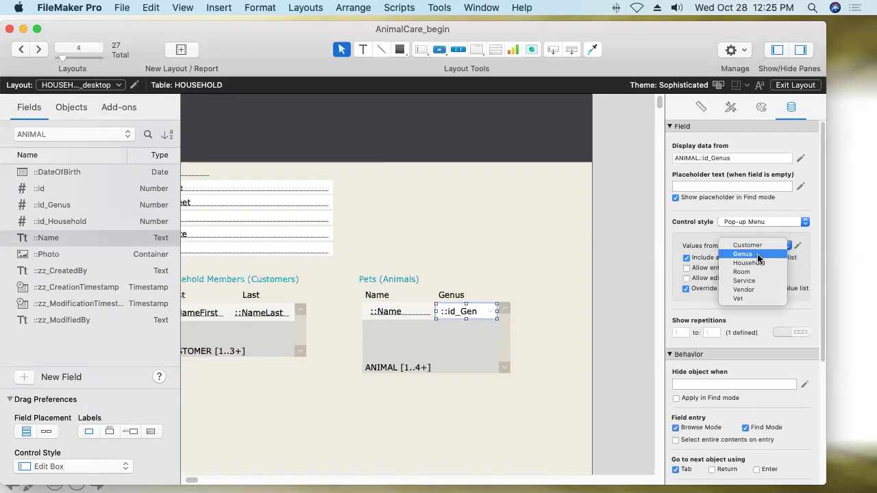
left_click(758, 255)
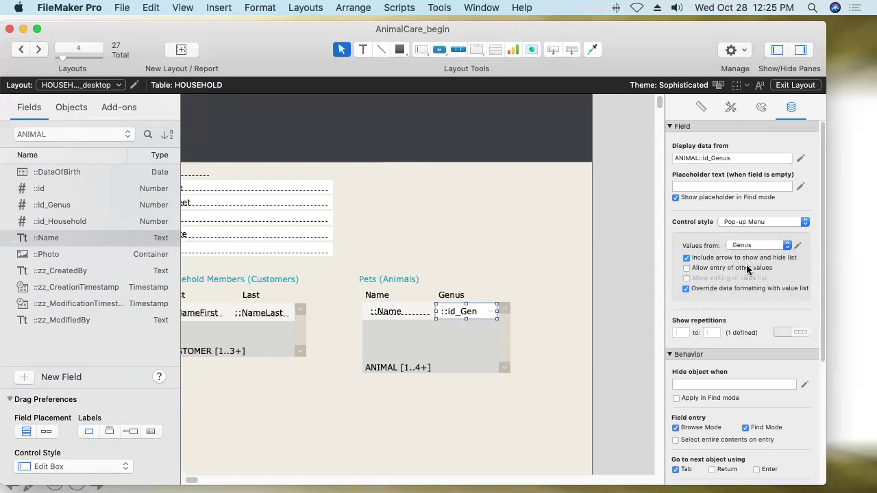
Apply the Minimal Pop-up Menu style to the id_Genus field.
left_click(730, 110)
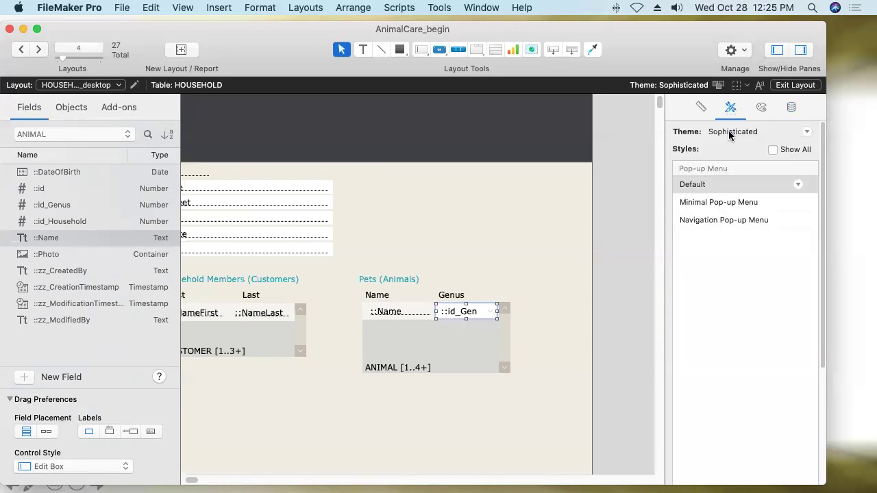
left_click(705, 202)
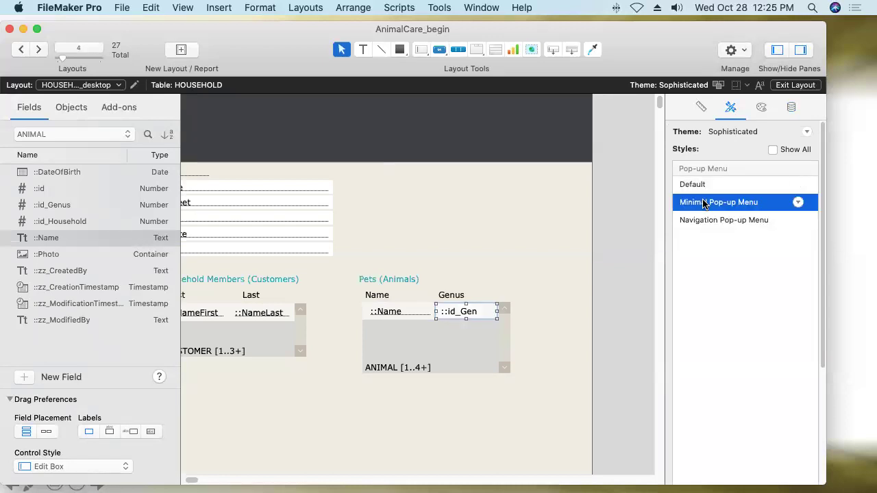
left_click(566, 303)
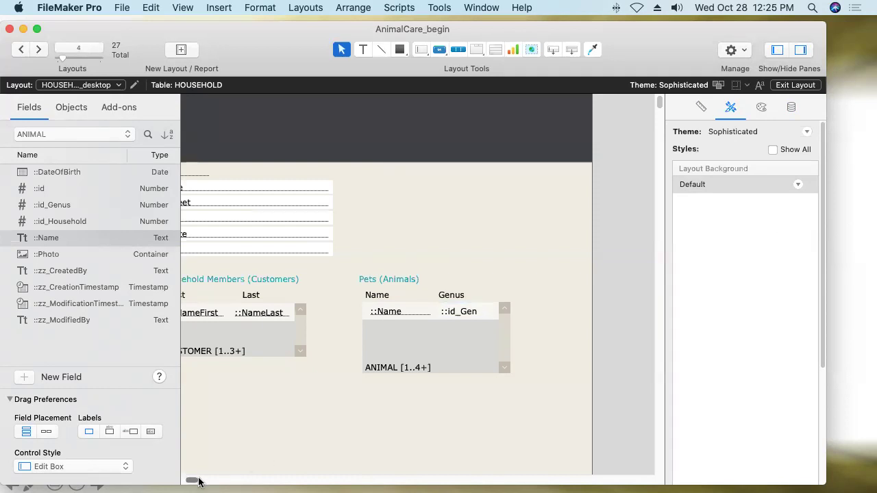
Exit layout editing and save the changes to the HOUSEHOLD layout.
left_click_drag(199, 480, 189, 482)
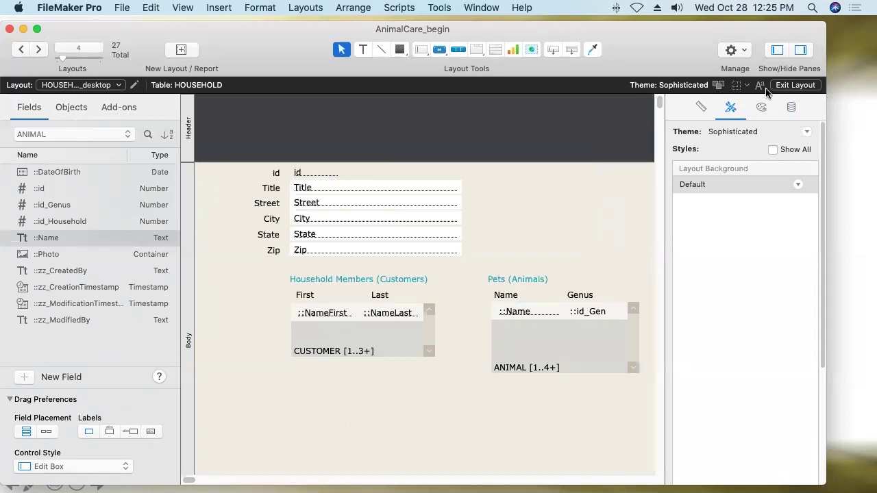
left_click(794, 85)
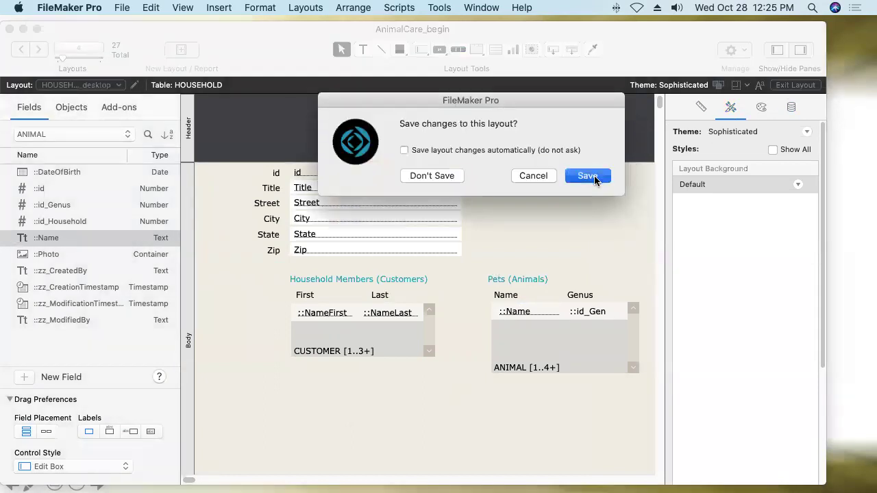
left_click(594, 175)
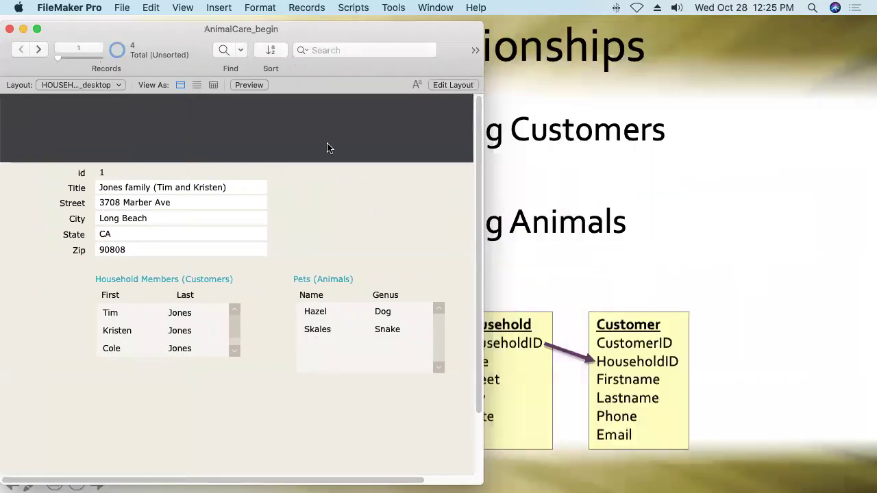
Browse through all household records and back to the first, checking the pets portal, and switch to the Simple Relationships slide.
left_click(39, 50)
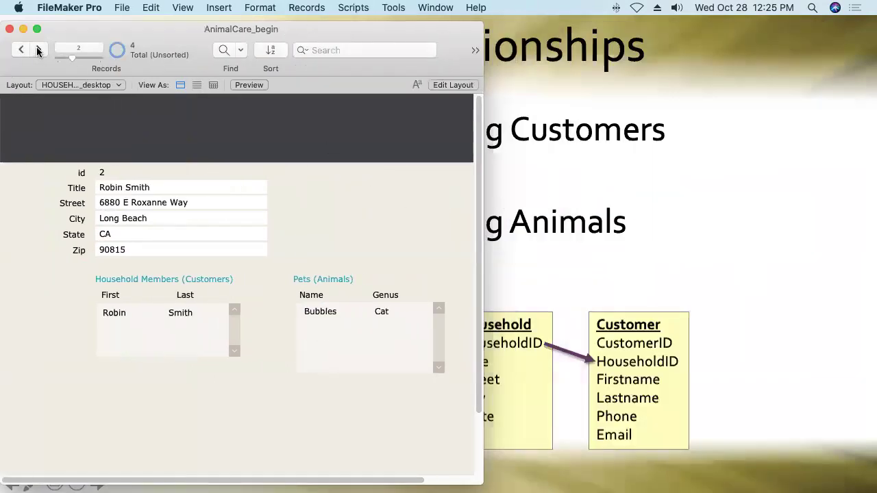
left_click(39, 50)
left_click(39, 50)
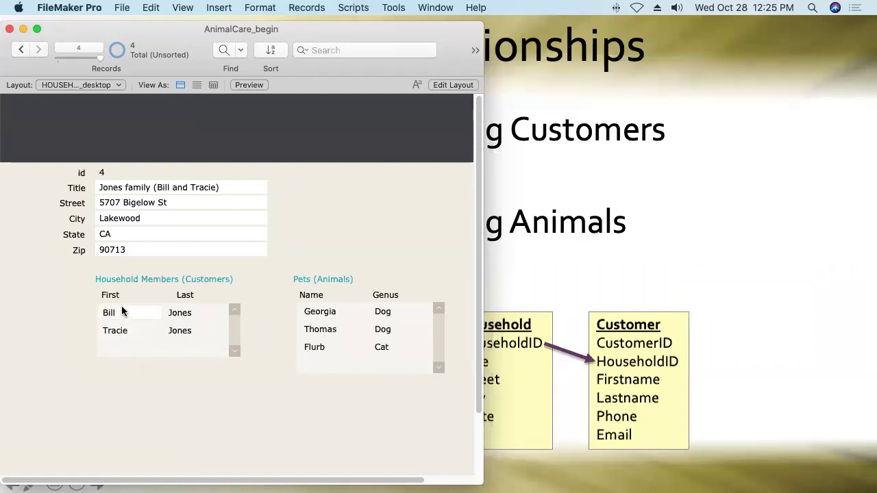
left_click(22, 51)
left_click(21, 50)
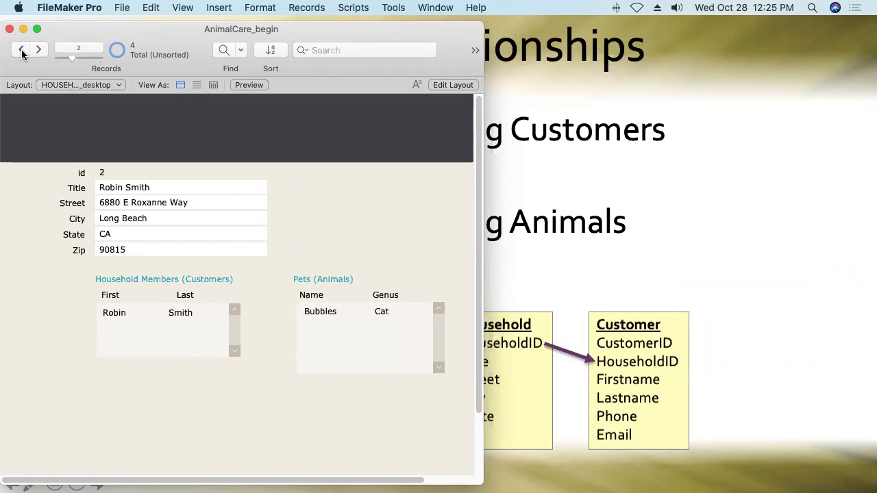
left_click(21, 51)
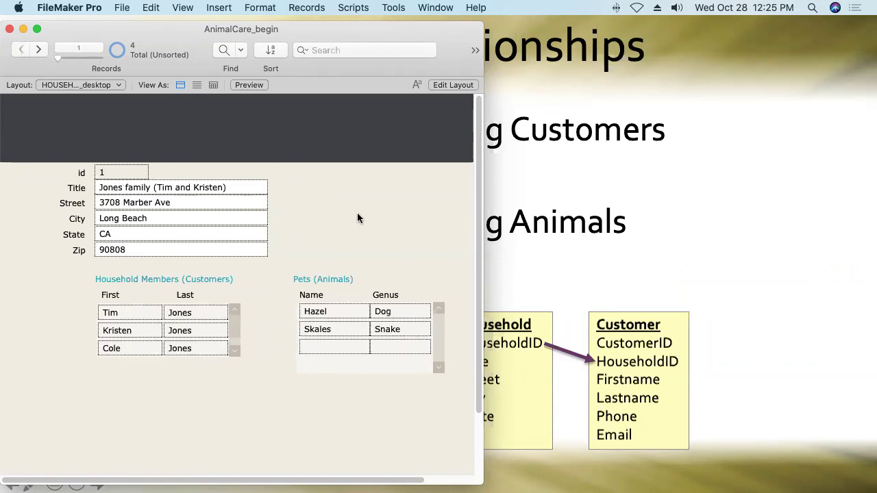
left_click(732, 235)
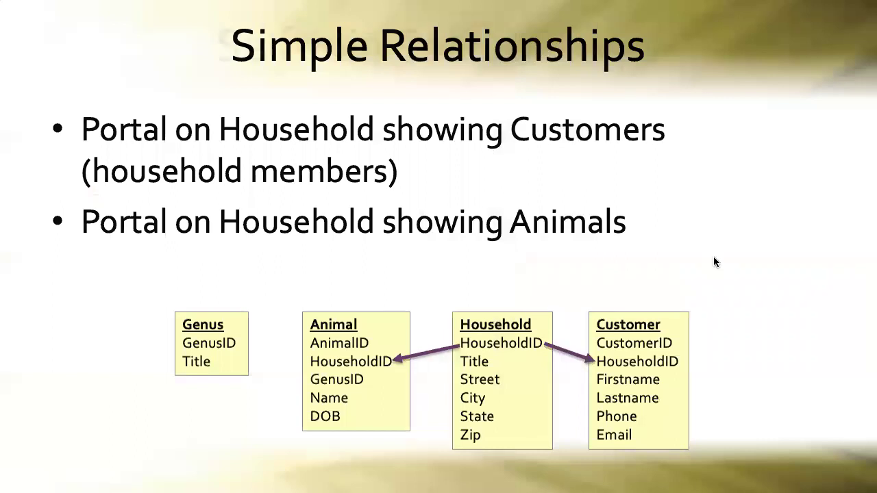
Advance to the Self-Join Relationships slide, then open database management from the table choice in the CUSTOMER layout's portal setup.
left_click(714, 263)
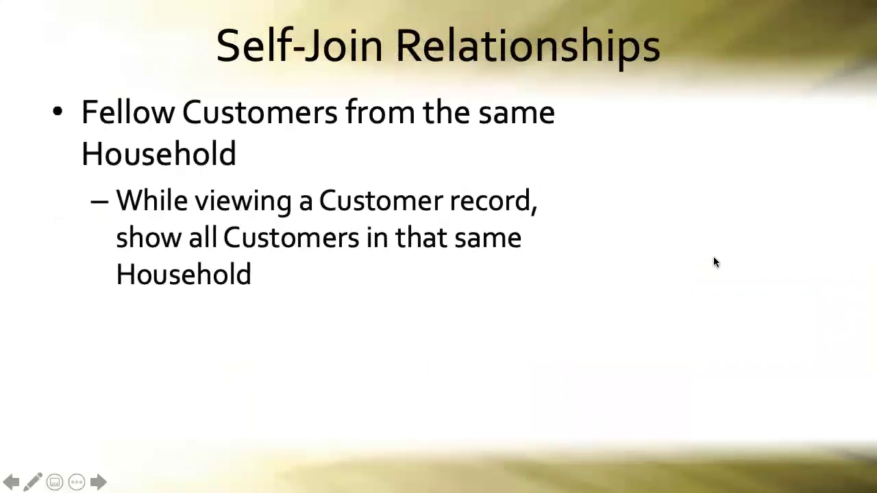
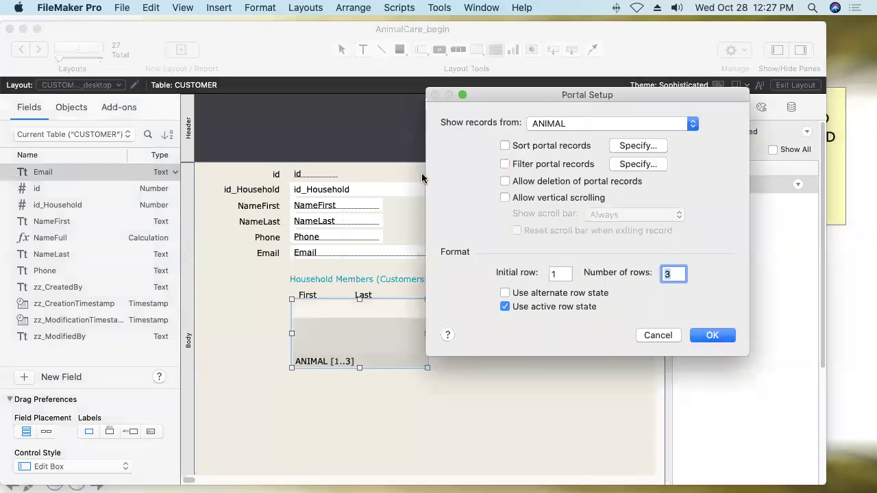
left_click(556, 124)
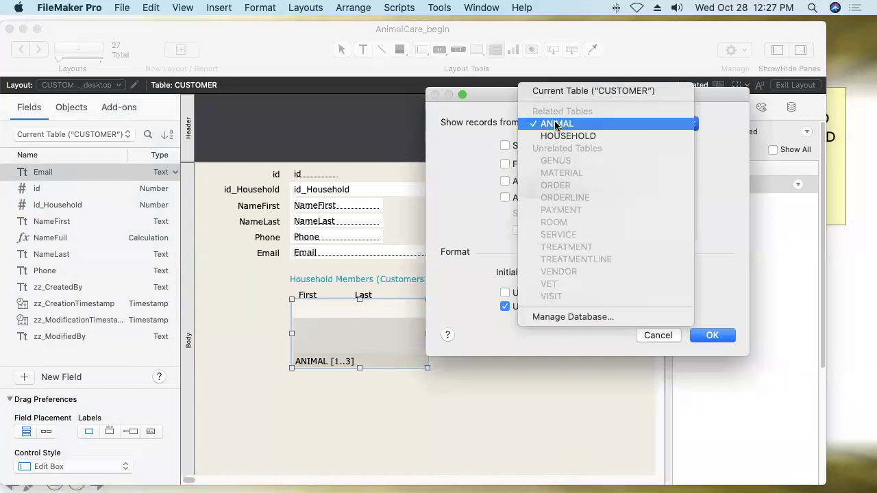
left_click(586, 318)
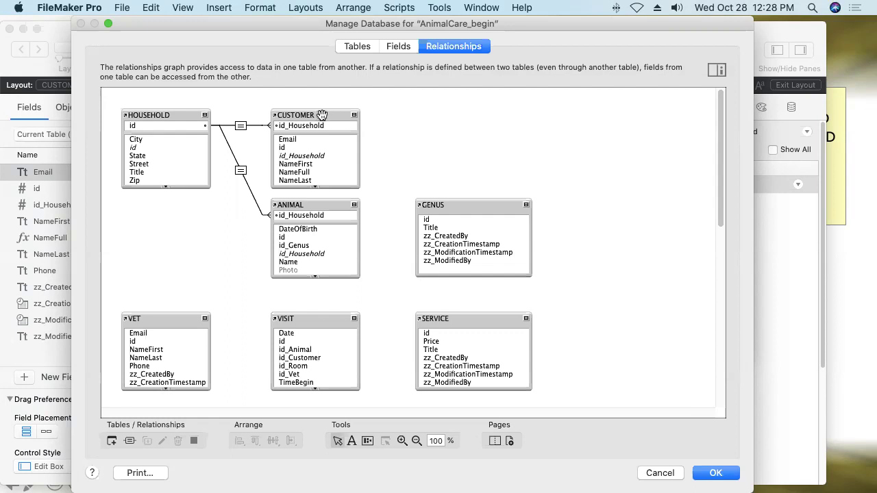
left_click(112, 442)
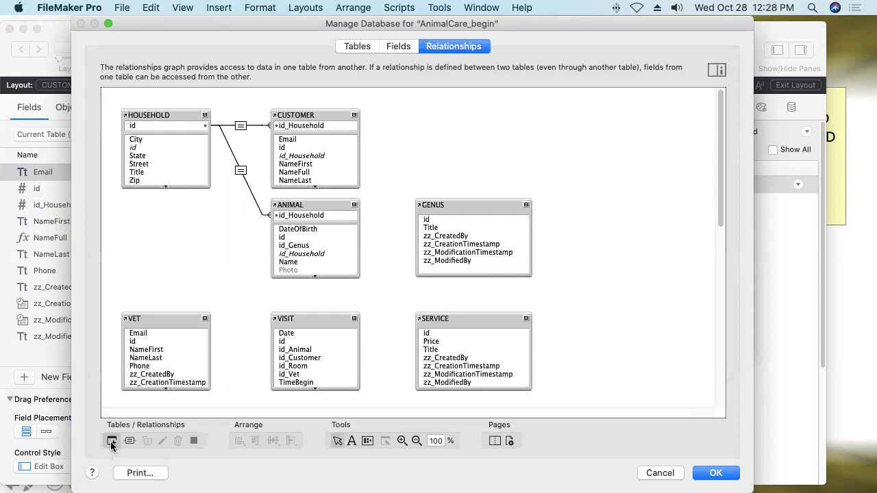
left_click(256, 168)
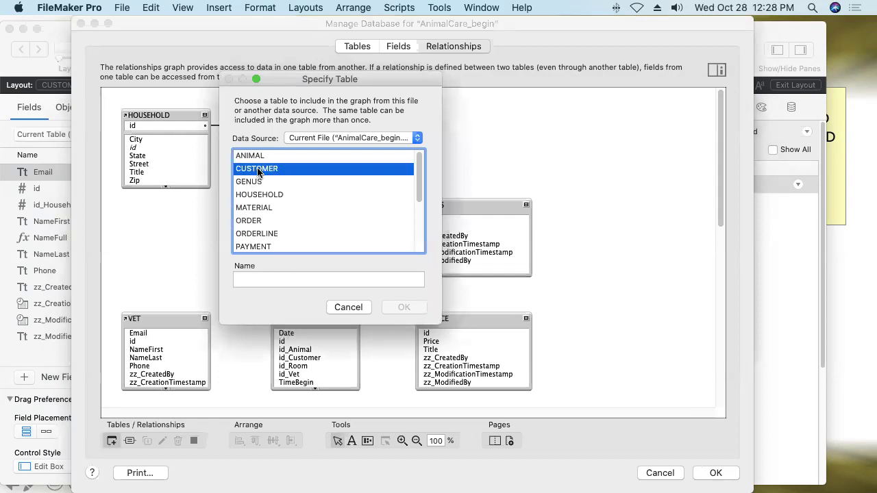
left_click_drag(299, 79, 588, 81)
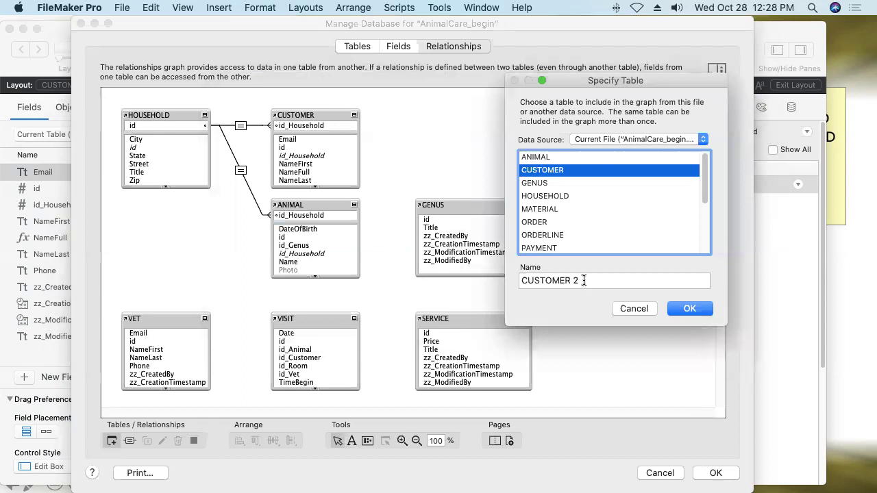
left_click(637, 308)
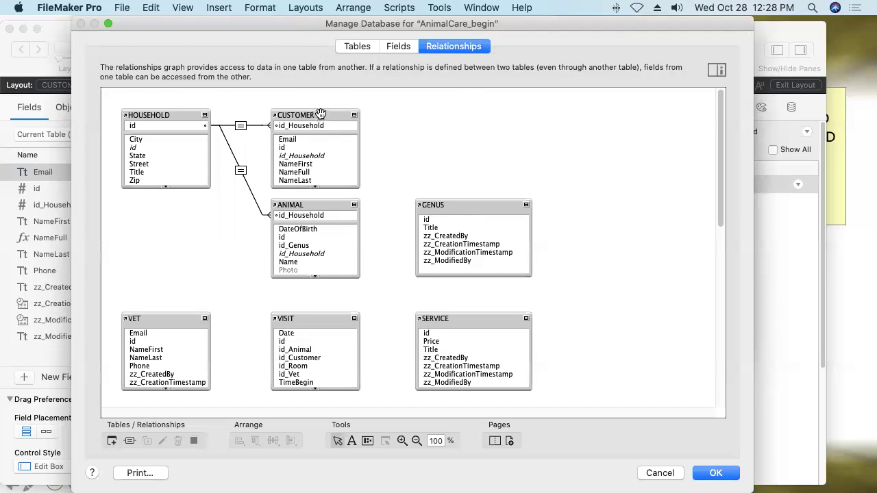
Duplicate the CUSTOMER table occurrence beside the original as CUSTOMER__sameHousehold, and widen its box to fit the name.
left_click_drag(320, 114, 465, 117)
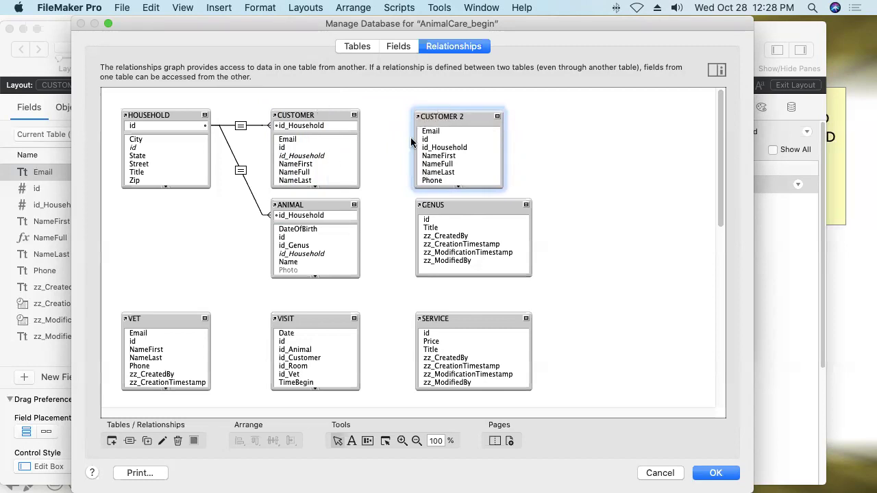
double_click(464, 117)
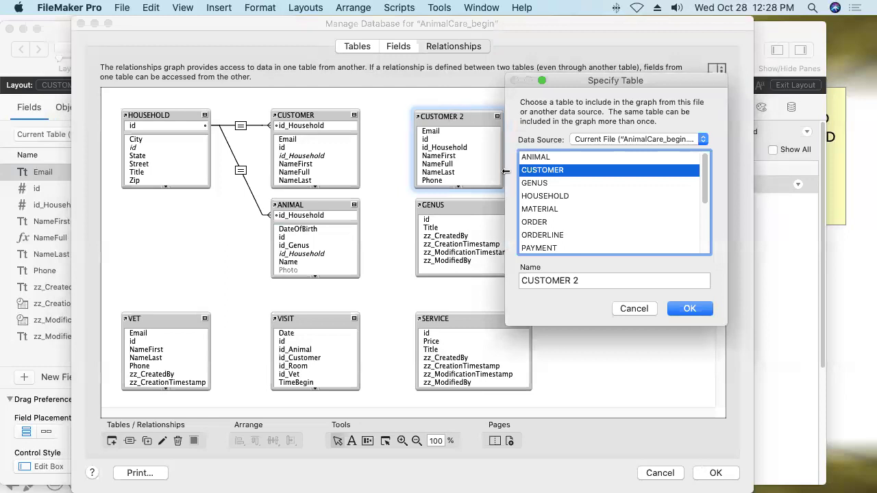
left_click(580, 280)
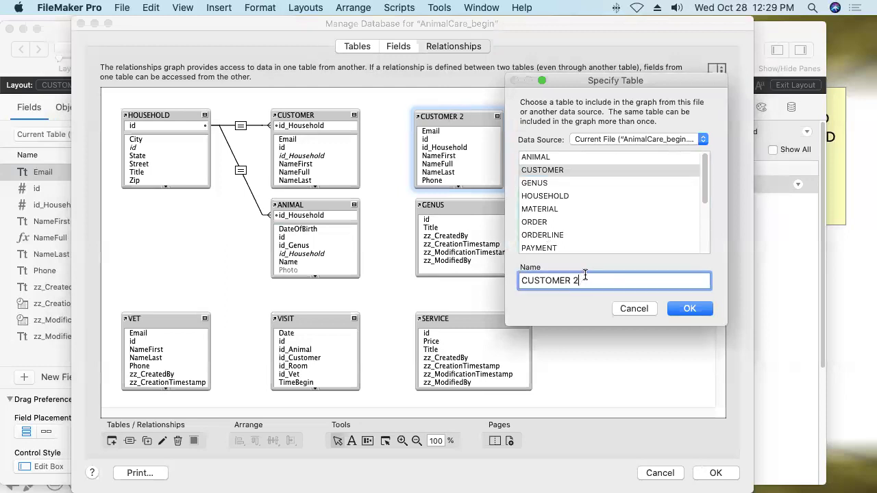
key("BackSpace")
key("BackSpace")
type("__sameHousehold")
left_click(688, 308)
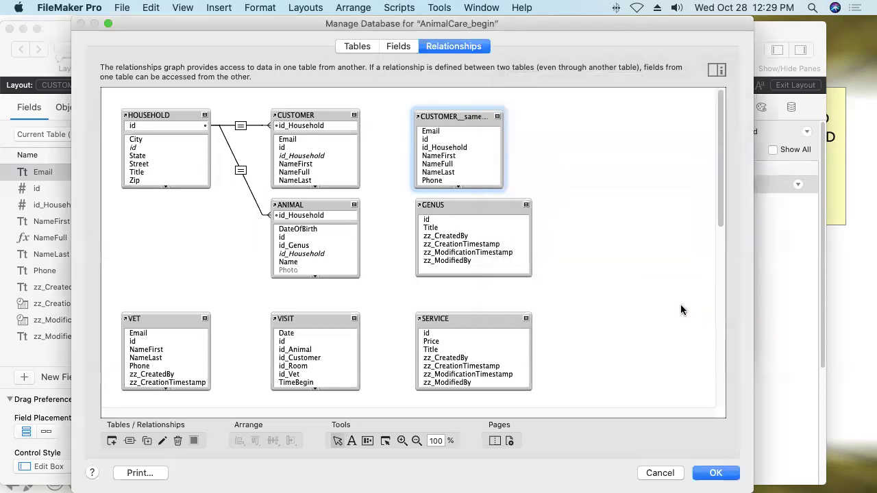
left_click_drag(503, 163, 532, 164)
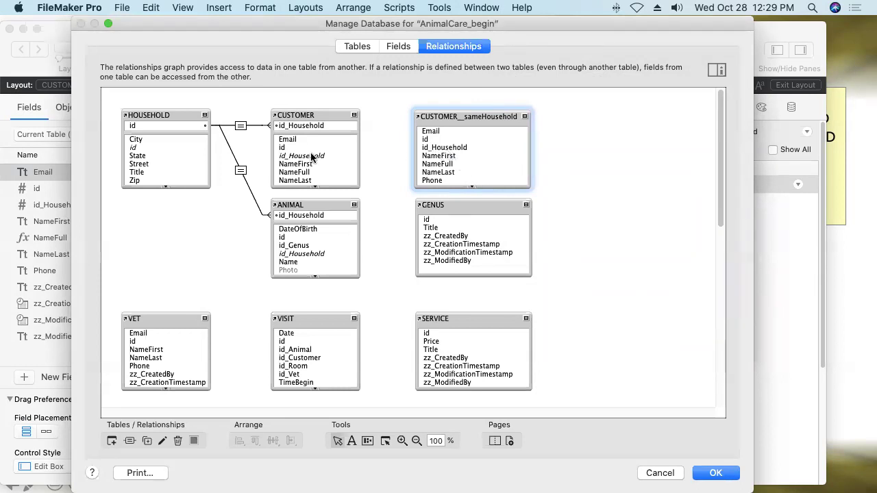
Relate CUSTOMER to CUSTOMER__sameHousehold by matching their id_Household fields, and accept the database changes.
left_click_drag(313, 155, 446, 153)
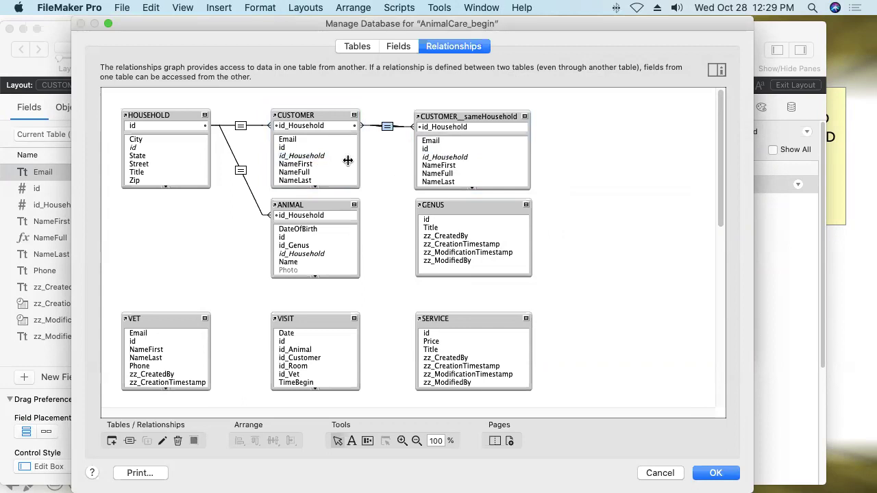
left_click_drag(172, 96, 315, 258)
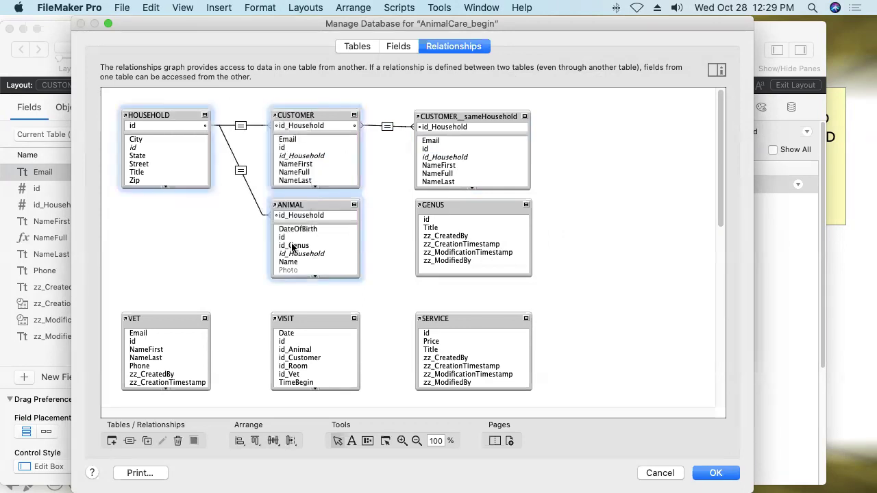
left_click(239, 219)
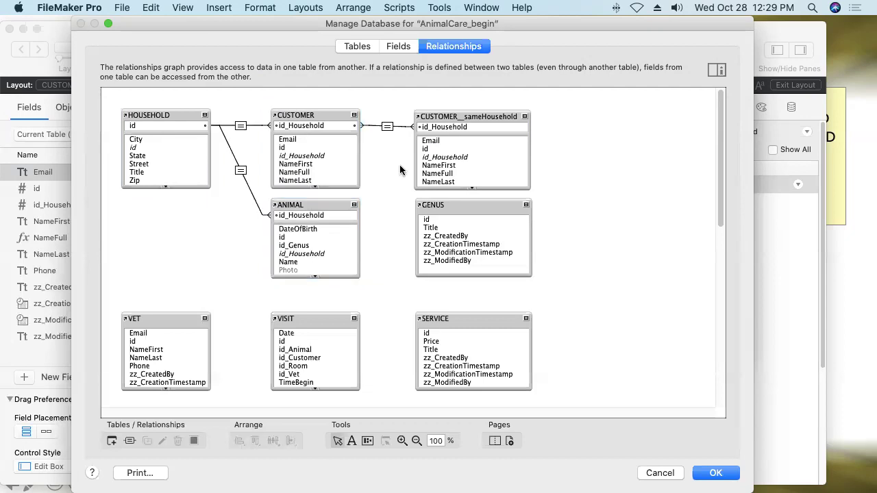
left_click_drag(346, 93, 431, 140)
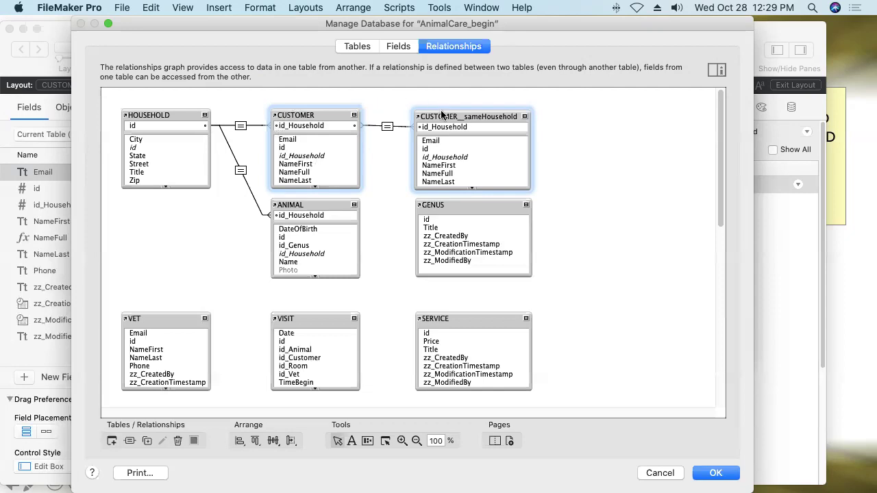
left_click(379, 150)
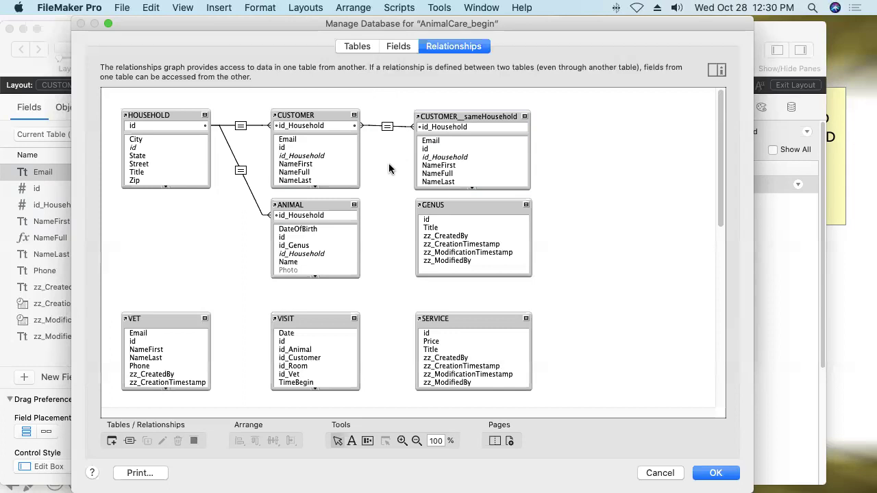
left_click(705, 474)
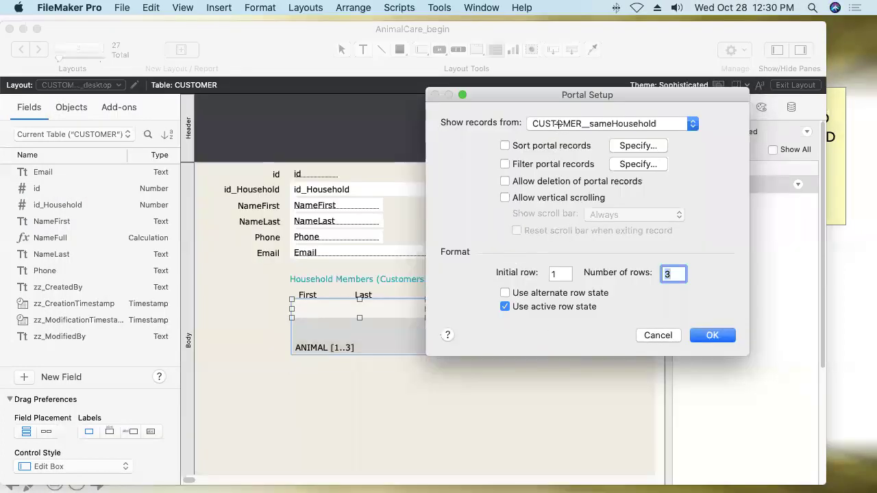
Set the portal to show records from CUSTOMER__sameHousehold, with record deletion and vertical scrolling allowed and three rows.
left_click(559, 123)
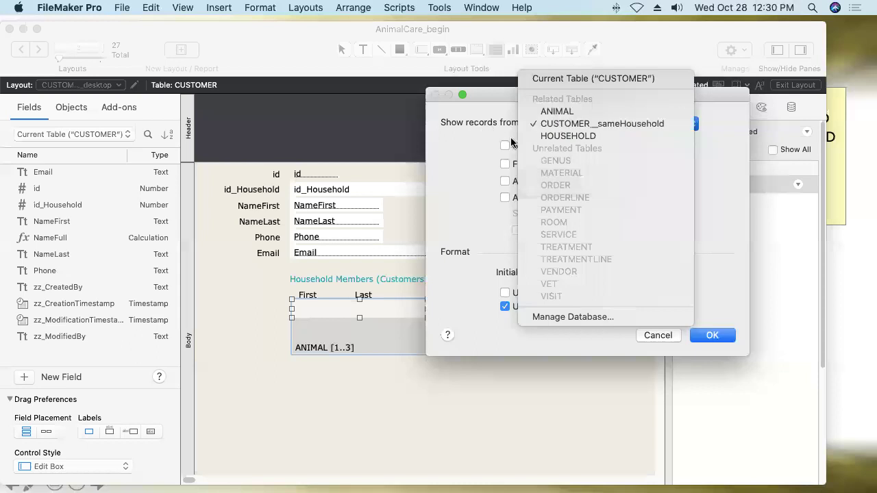
left_click(572, 78)
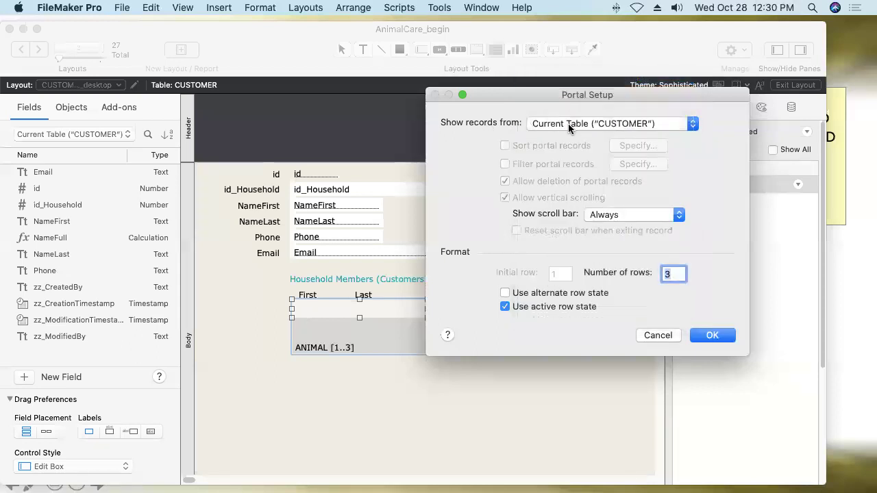
left_click(568, 125)
left_click(571, 170)
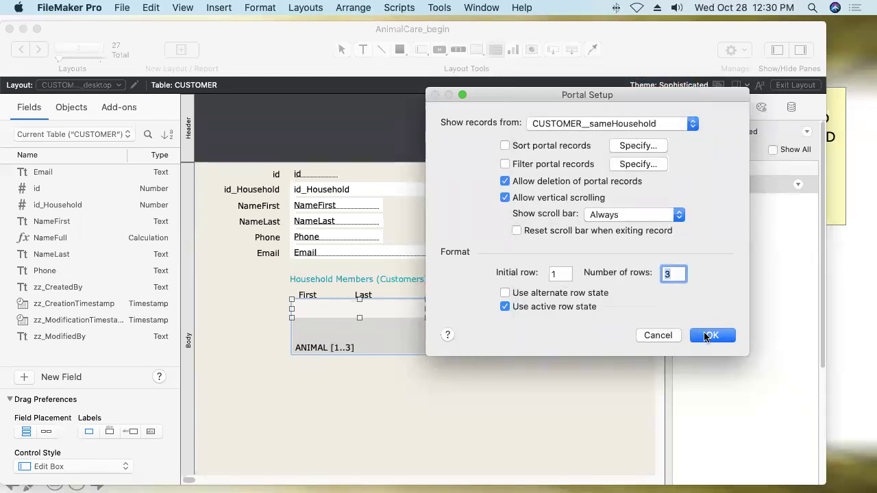
left_click(710, 335)
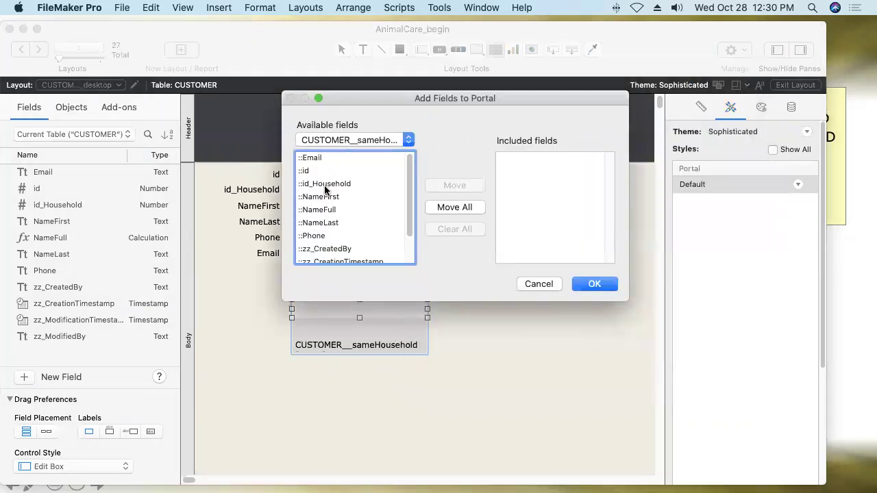
Add the NameFirst and NameLast fields from CUSTOMER__sameHousehold to the portal.
left_click_drag(342, 99, 458, 74)
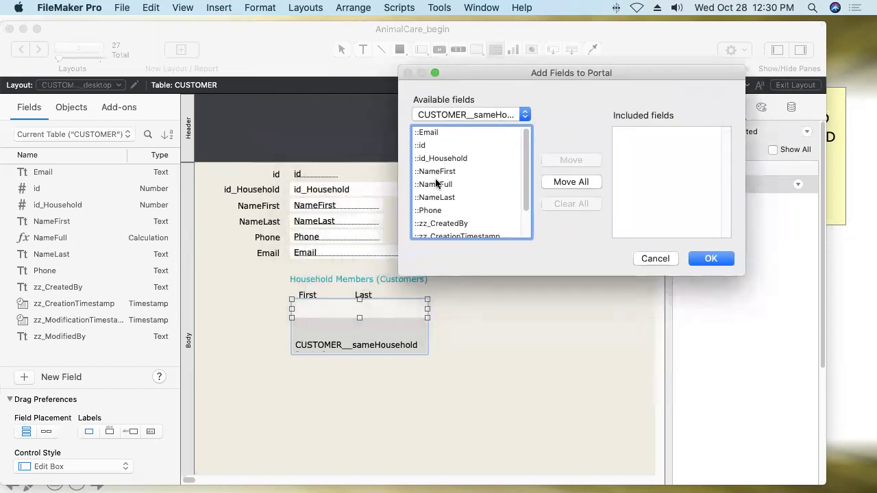
double_click(435, 172)
double_click(429, 198)
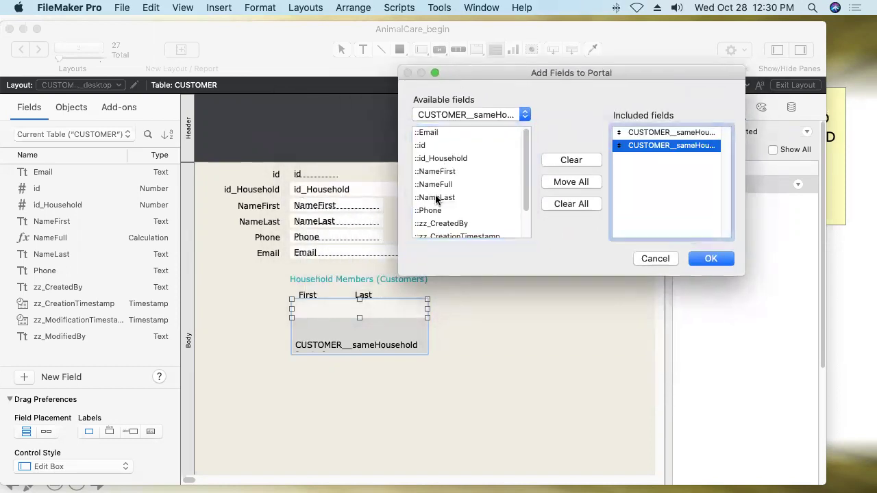
left_click(711, 258)
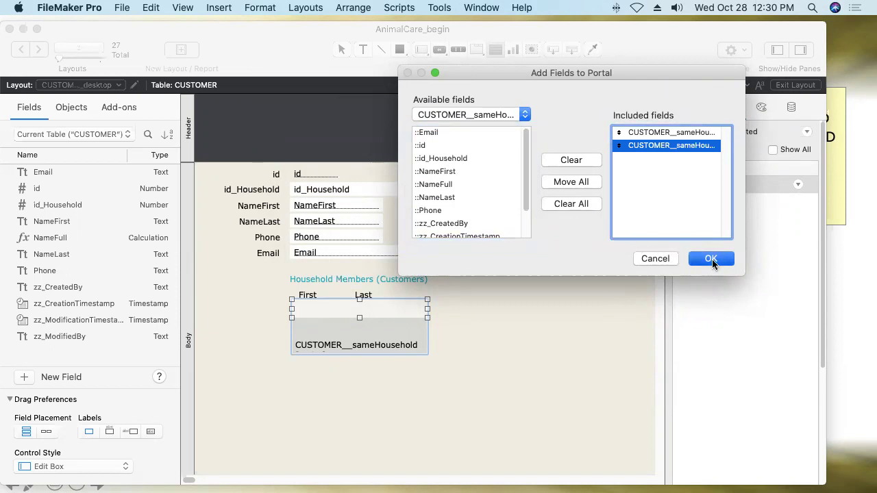
Nudge the portal slightly down from its First and Last headings, and exit layout editing with the changes saved.
key("Down")
key("Down")
key("Down")
key("Down")
key("Down")
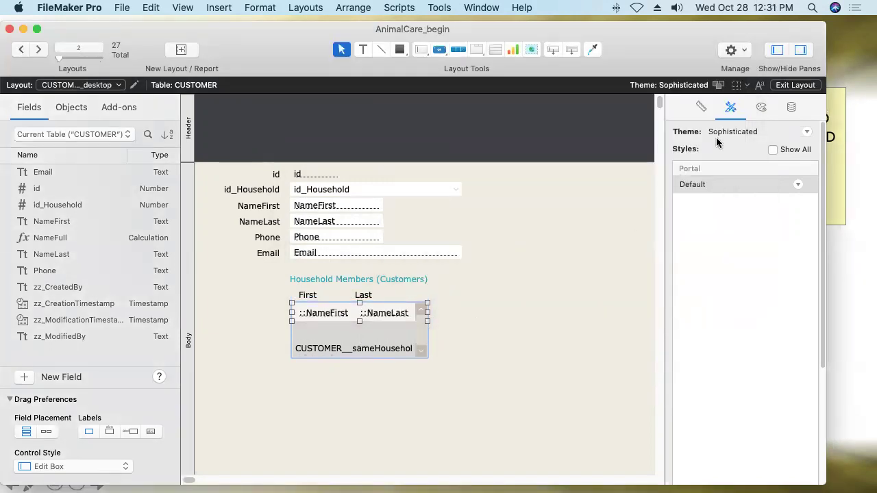
left_click(795, 85)
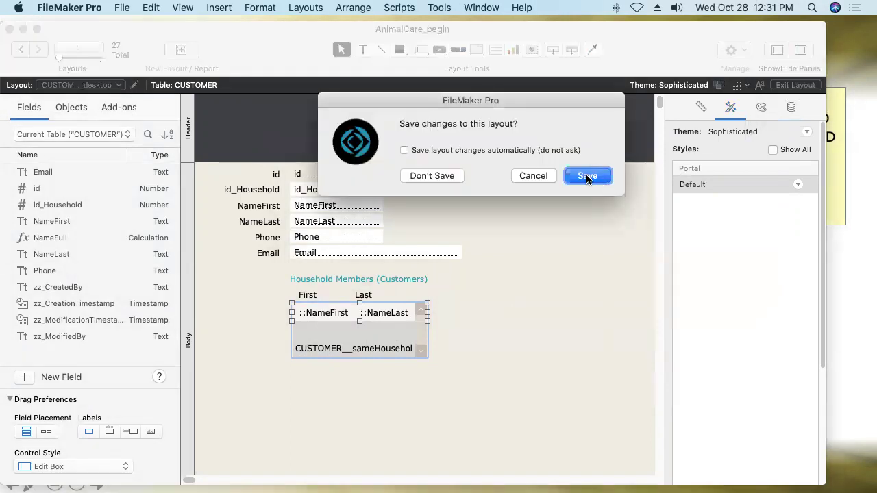
left_click(608, 181)
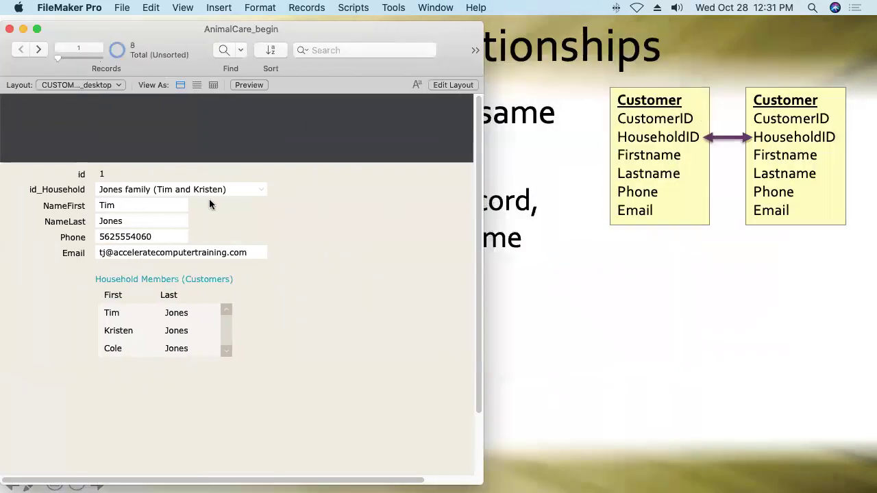
Compare each customer's name with the Household Members portal rows, going from the first customer record to the fourth.
left_click(120, 205)
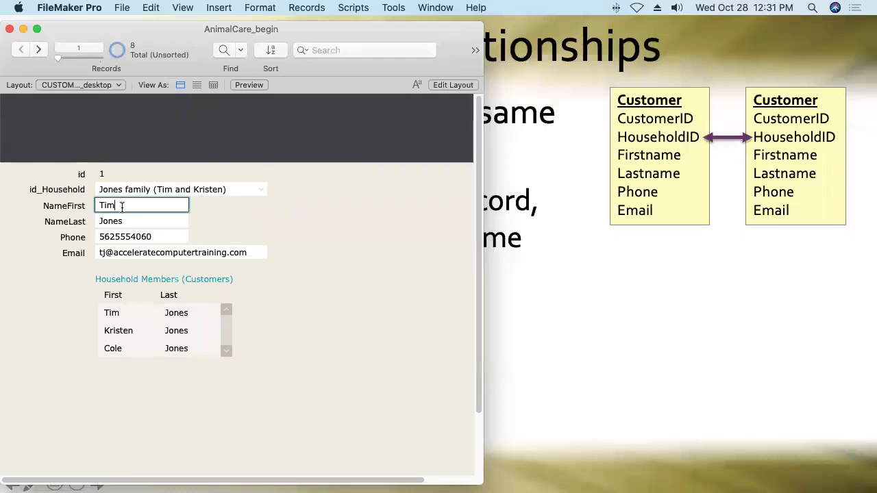
left_click(127, 222)
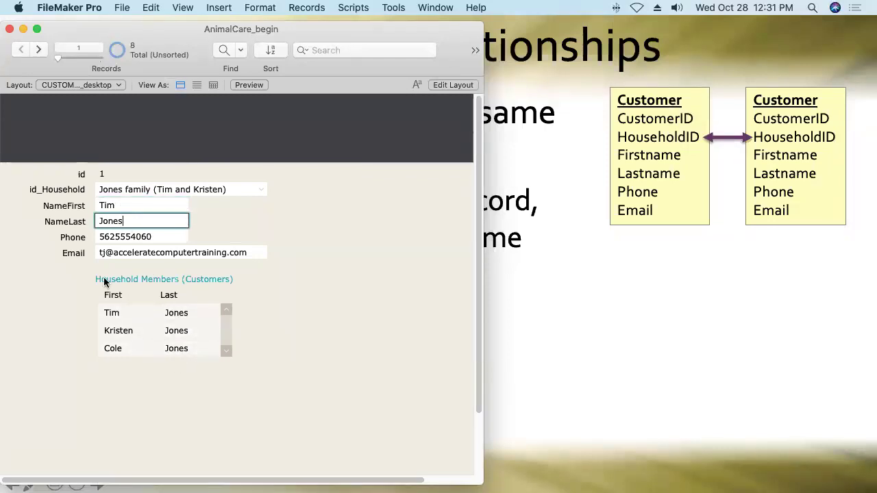
left_click(130, 334)
left_click(129, 350)
left_click(47, 322)
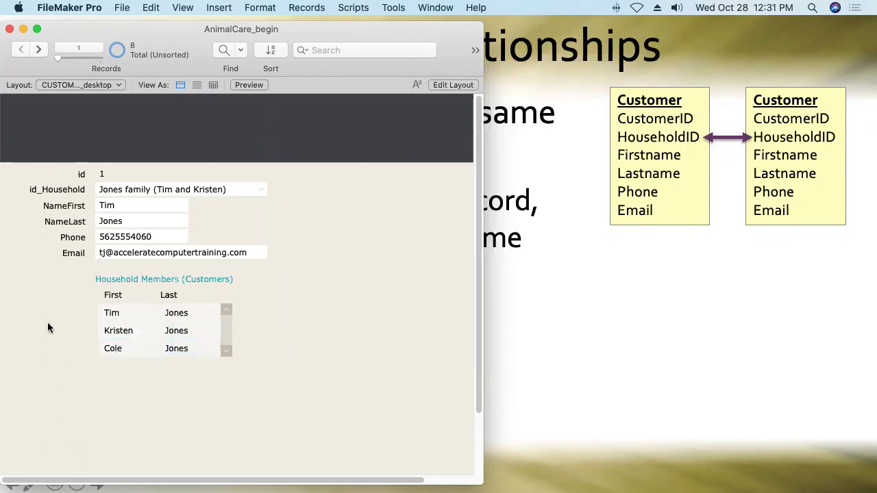
left_click(39, 50)
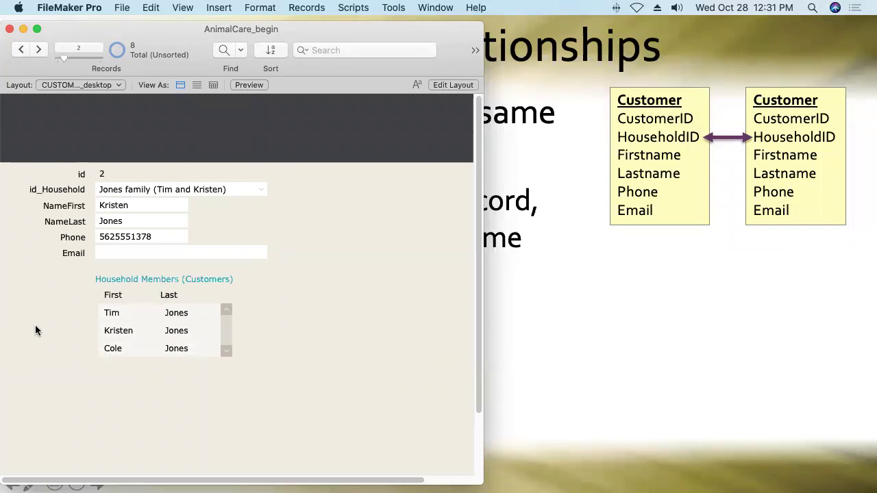
left_click(40, 50)
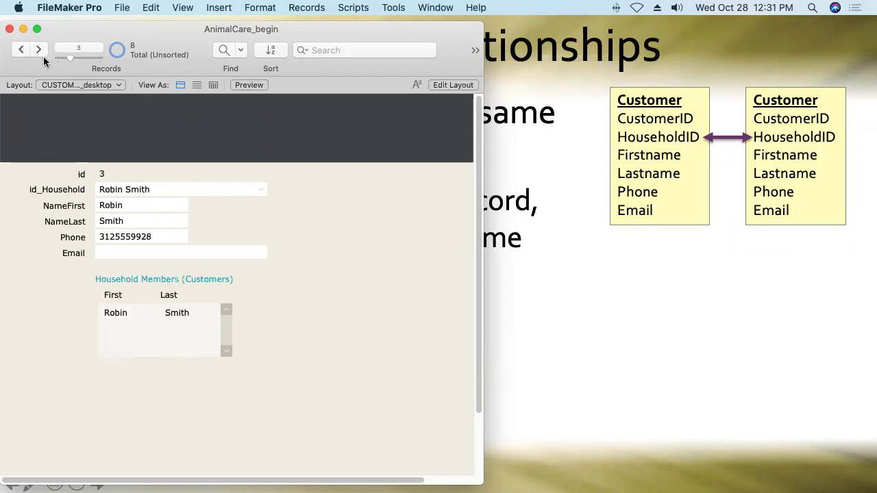
left_click(39, 50)
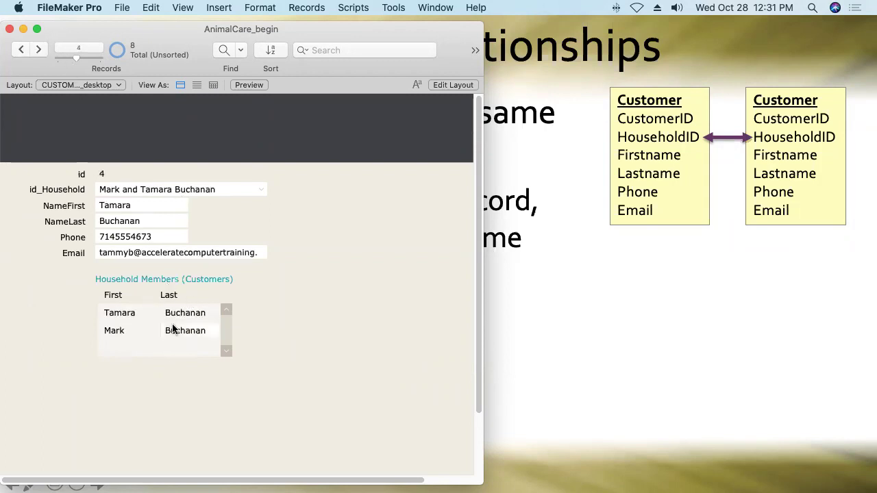
Check the household members shown for the fifth customer record, and bring up the Visit self-join example on the presentation slide.
left_click(39, 51)
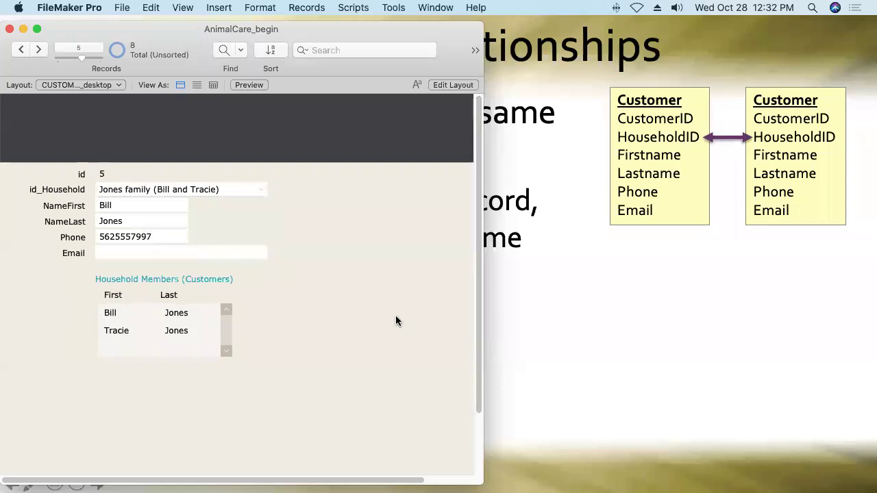
left_click(639, 372)
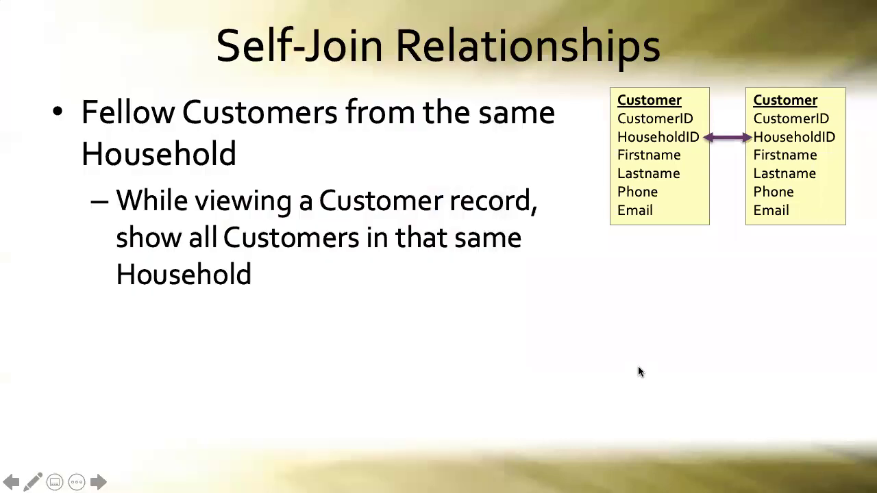
left_click(629, 342)
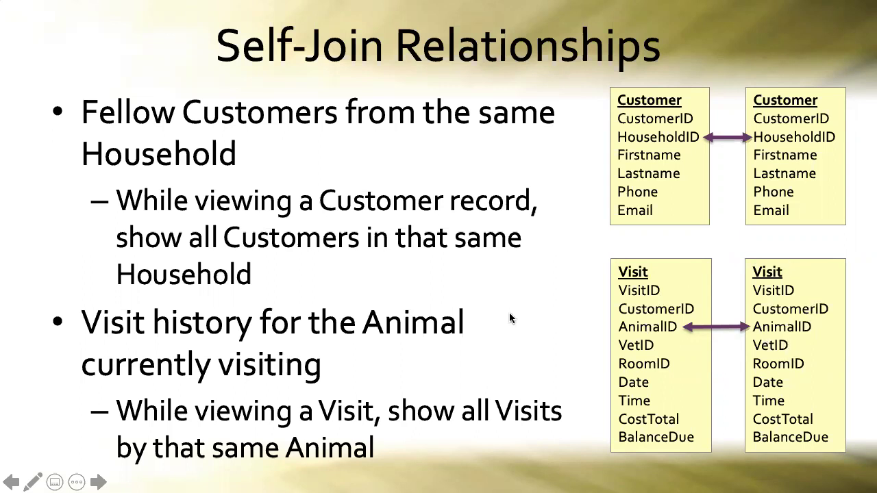
Switch back to FileMaker Pro, go to the VISIT_desktop layout, and widen the window to show more of it.
key("super+Tab")
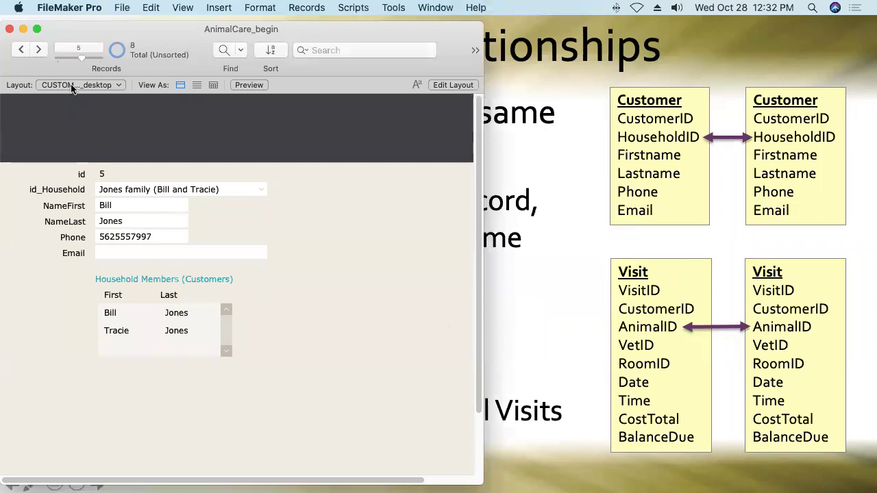
left_click(71, 86)
mouse_move(72, 86)
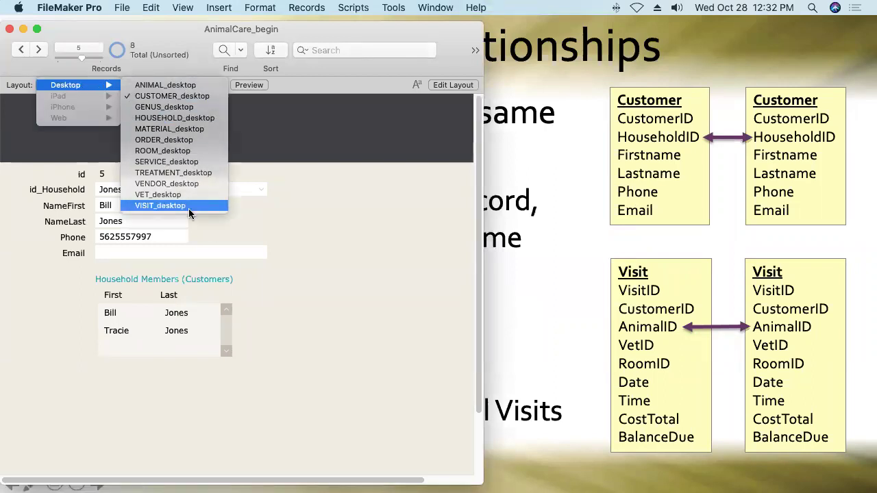
left_click(194, 205)
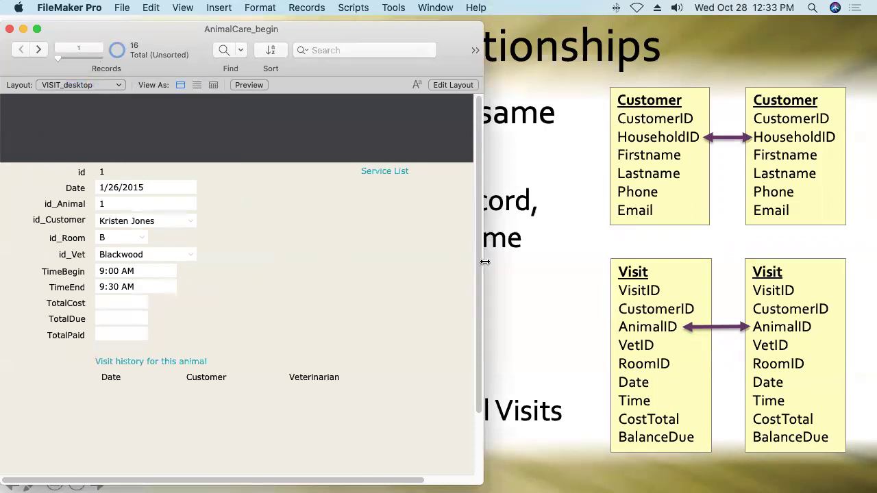
left_click_drag(487, 262, 541, 262)
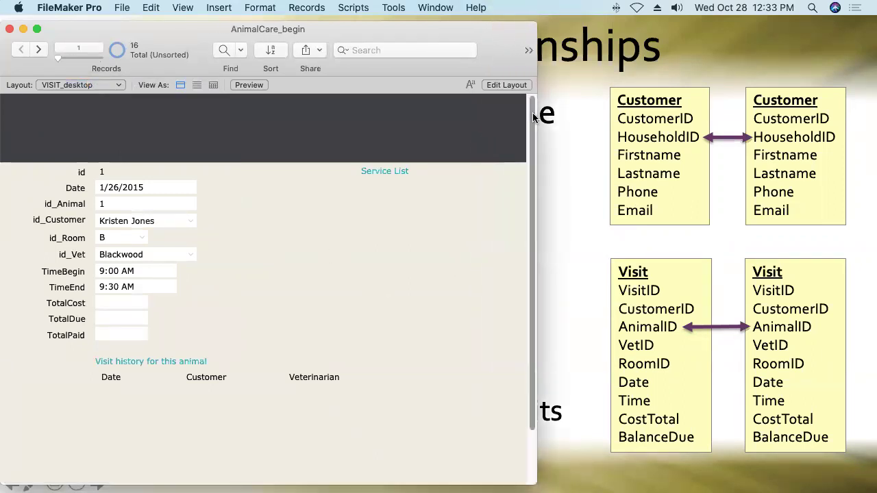
Start editing the VISIT_desktop layout and draw a portal below the Date, Customer and Veterinarian headings, spanning all three.
left_click(504, 86)
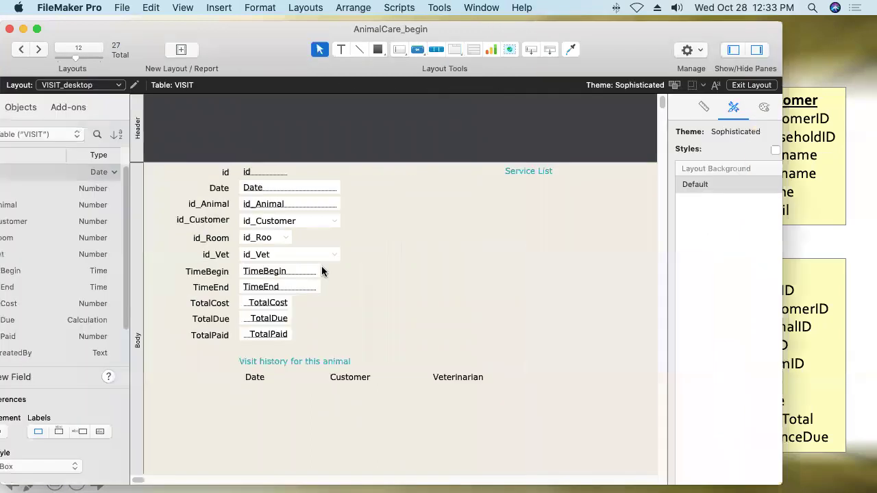
left_click(519, 52)
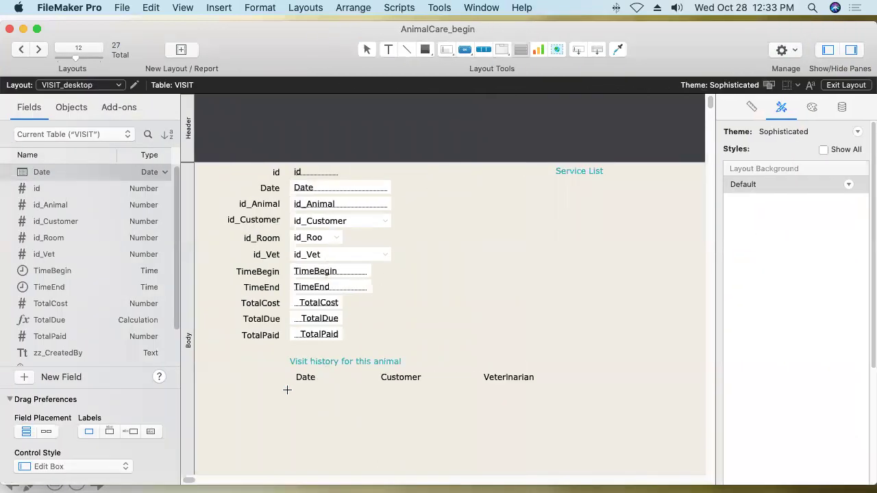
left_click_drag(289, 385, 574, 468)
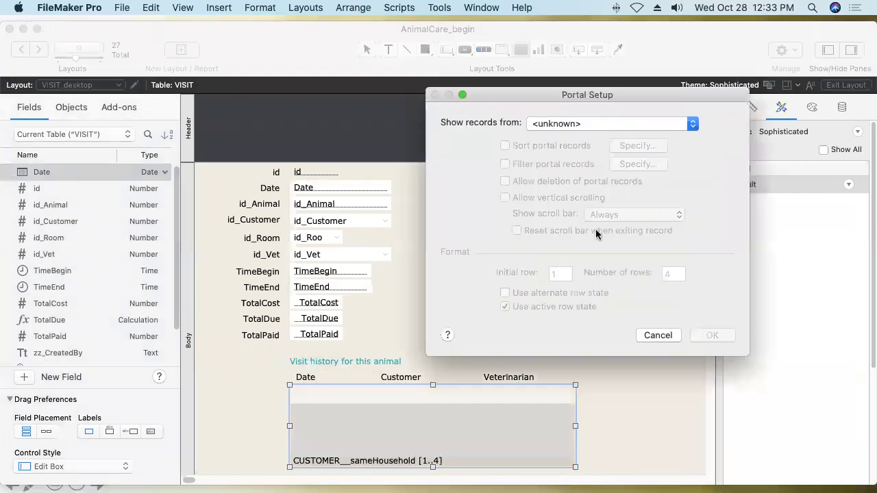
From the portal setup, open the relationships graph, duplicate the VISIT table occurrence below SERVICE, and name the copy VISIT__historySameAnimal.
left_click(568, 122)
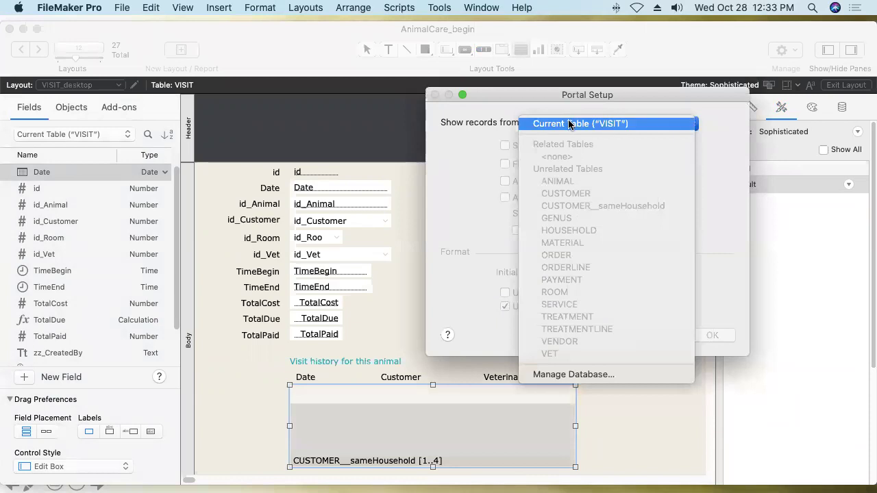
left_click(616, 376)
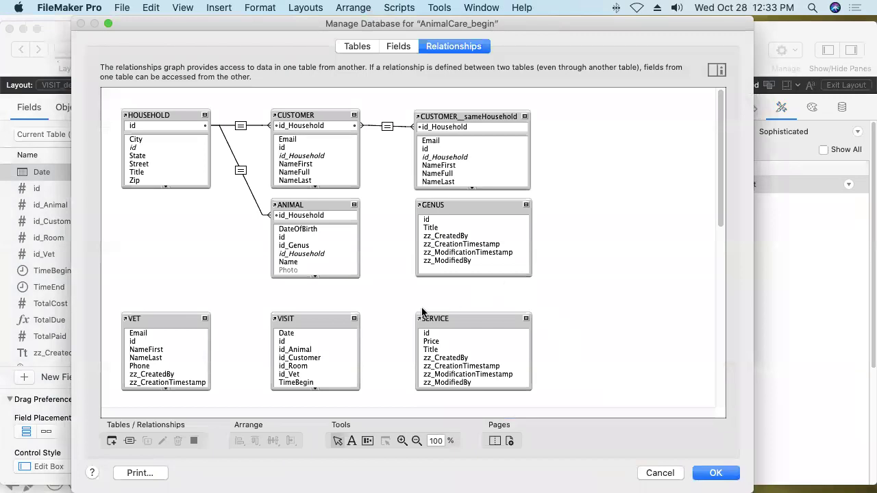
left_click(316, 319)
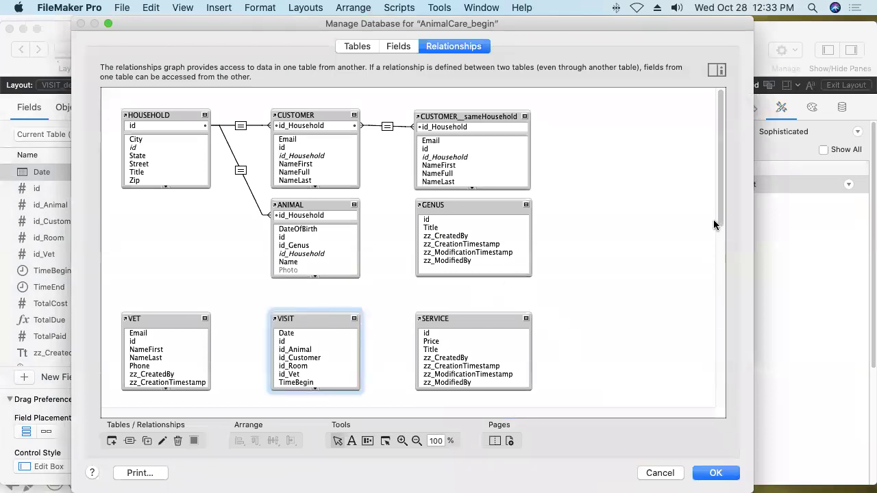
left_click_drag(720, 221, 726, 296)
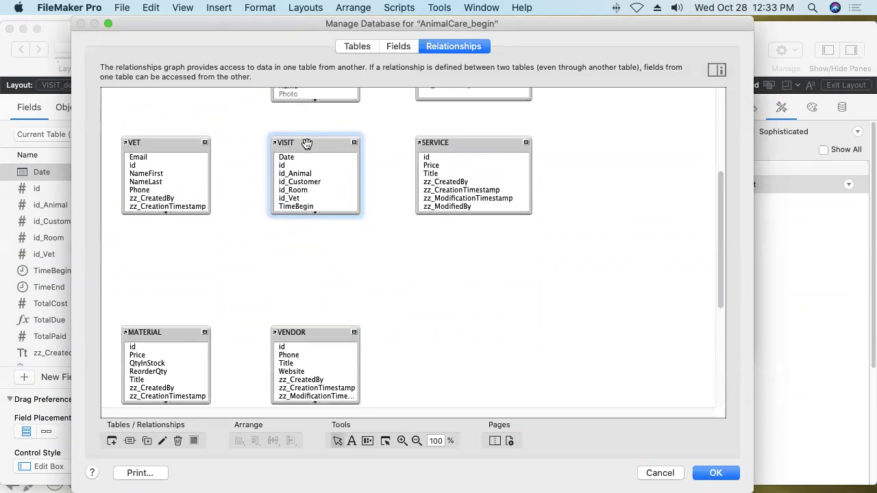
left_click_drag(303, 142, 450, 237)
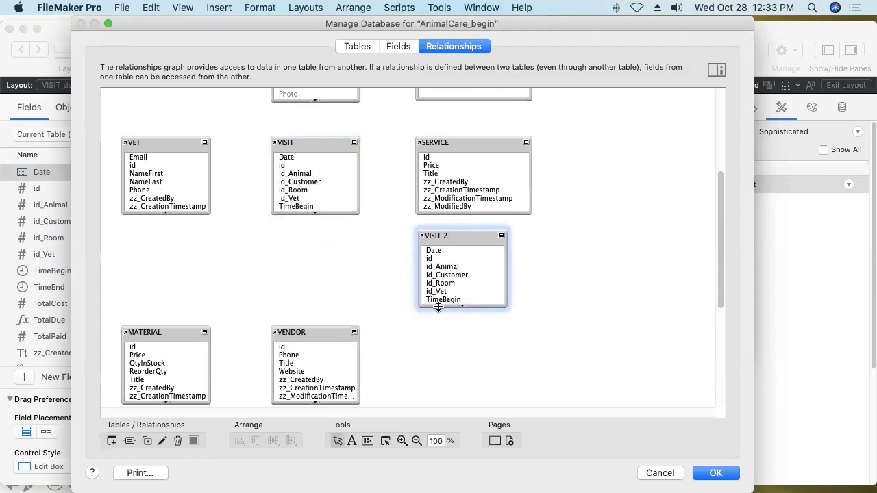
double_click(455, 236)
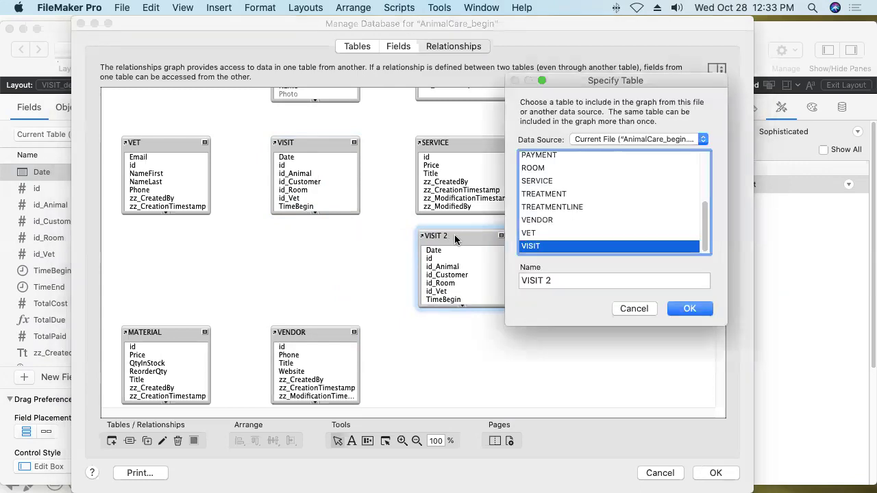
left_click(576, 280)
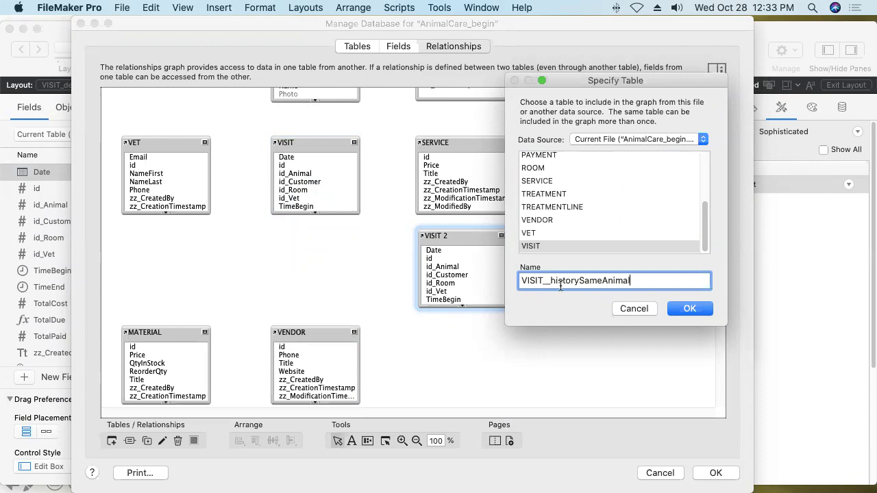
left_click(690, 309)
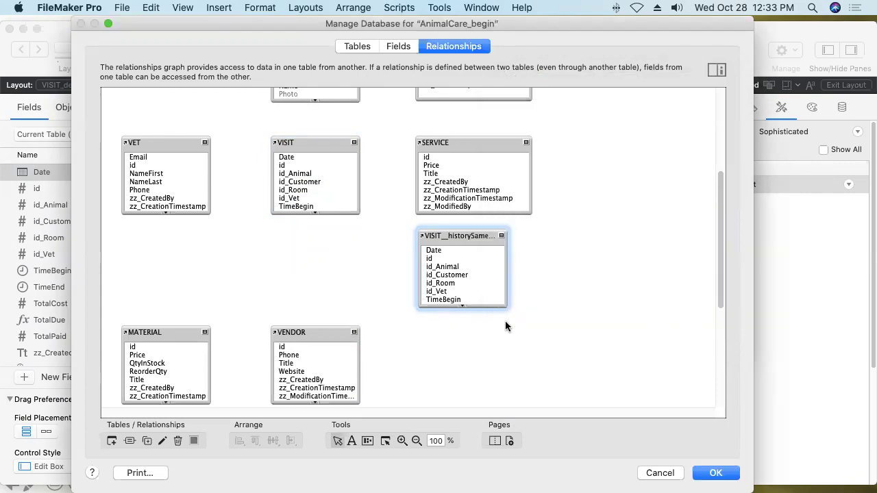
Widen the VISIT__historySameAnimal occurrence to fit its name, relate its id_Animal to id_Animal in VISIT, and accept the database changes.
left_click_drag(505, 295, 527, 295)
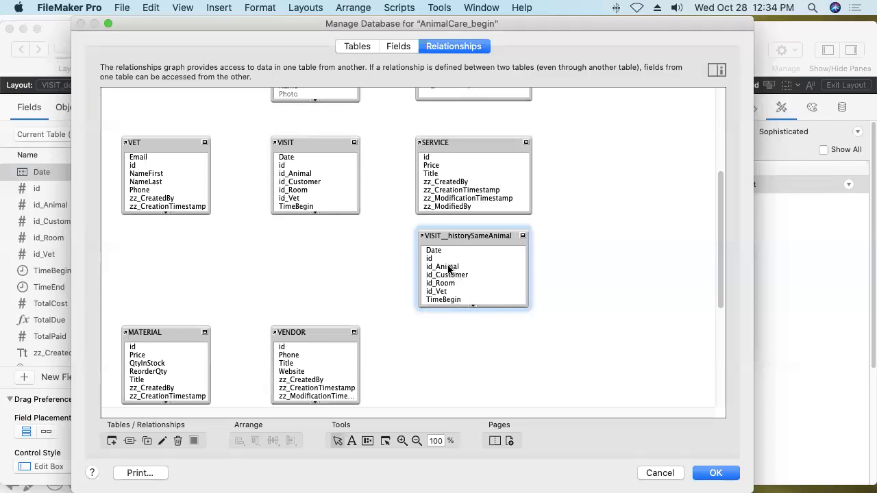
left_click_drag(449, 271, 299, 177)
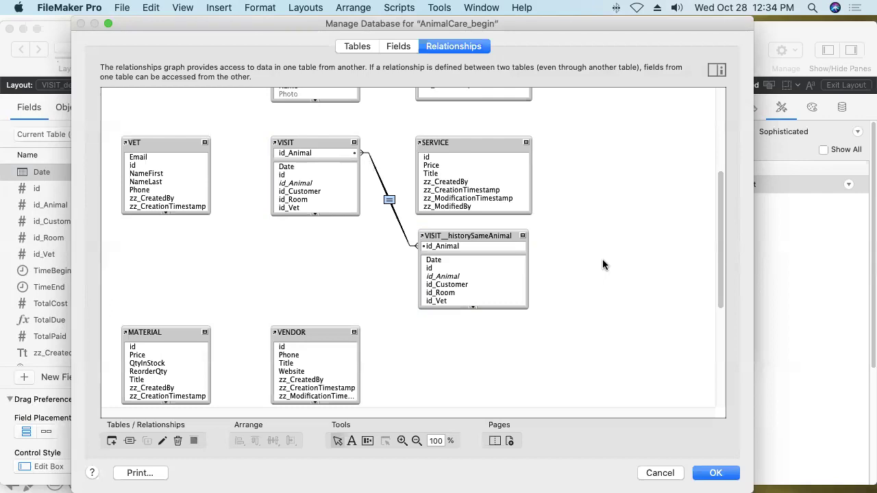
left_click(716, 473)
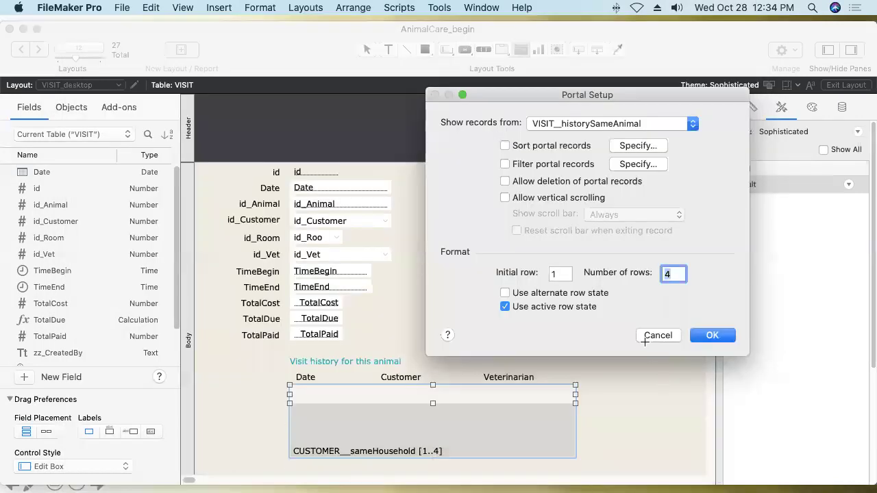
Set the portal to show records from VISIT__historySameAnimal, with portal record deletion and vertical scrolling allowed.
left_click(558, 124)
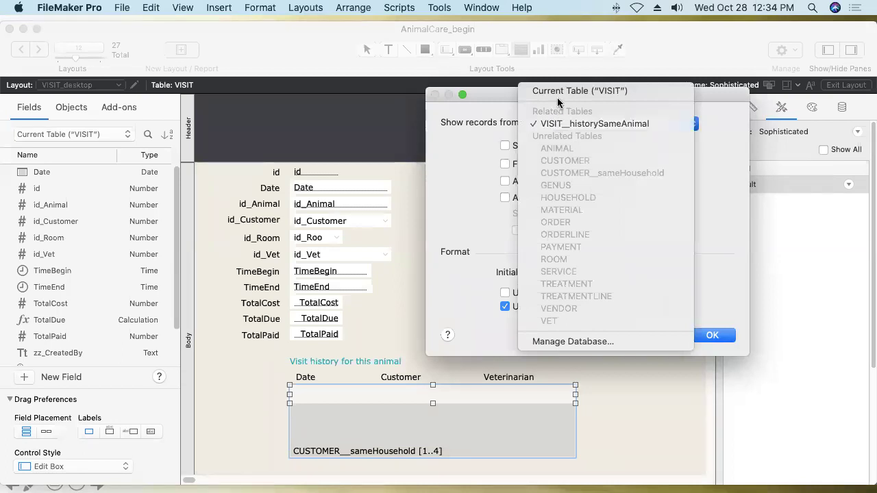
left_click(556, 92)
left_click(552, 123)
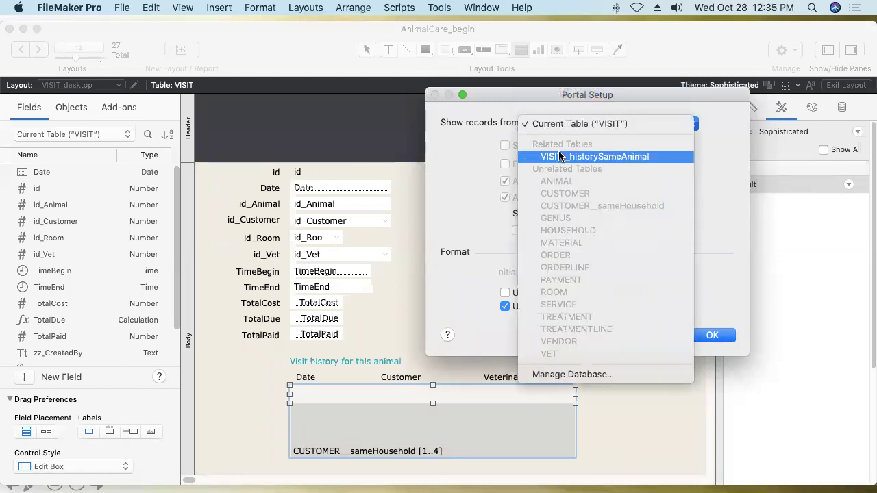
left_click(562, 156)
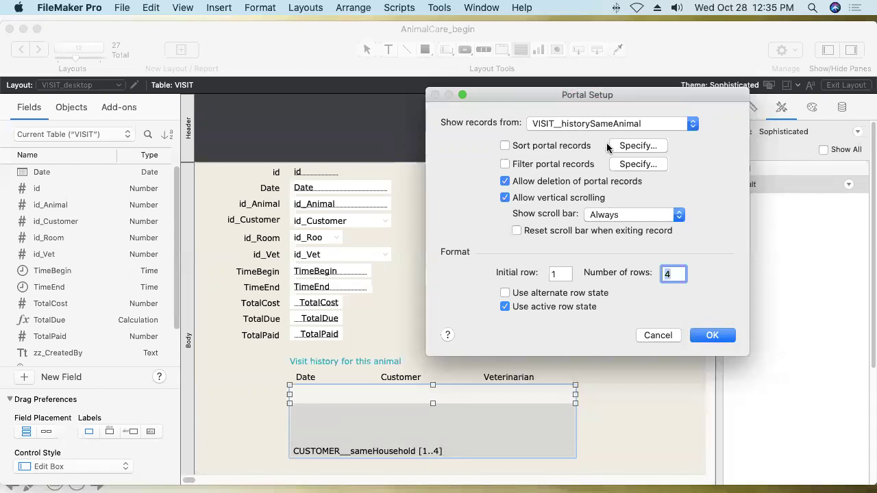
left_click(711, 336)
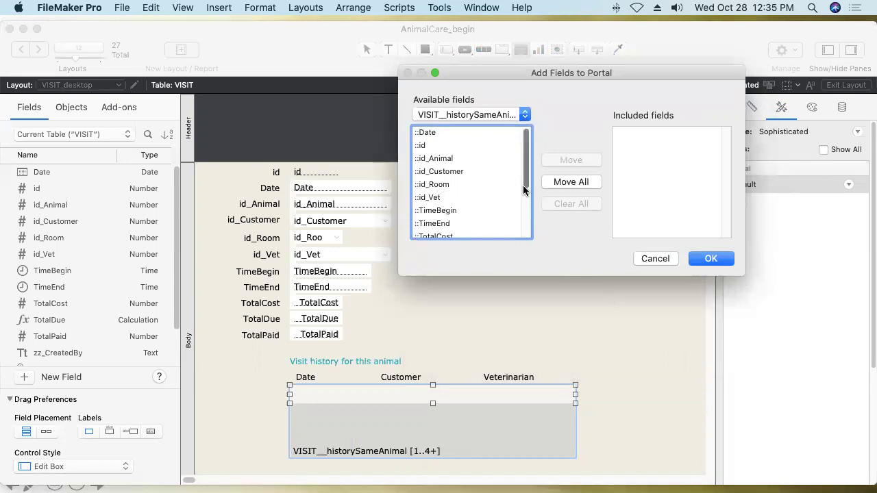
Add the Date, id_Customer and id_Vet fields from VISIT__historySameAnimal to the portal.
double_click(429, 132)
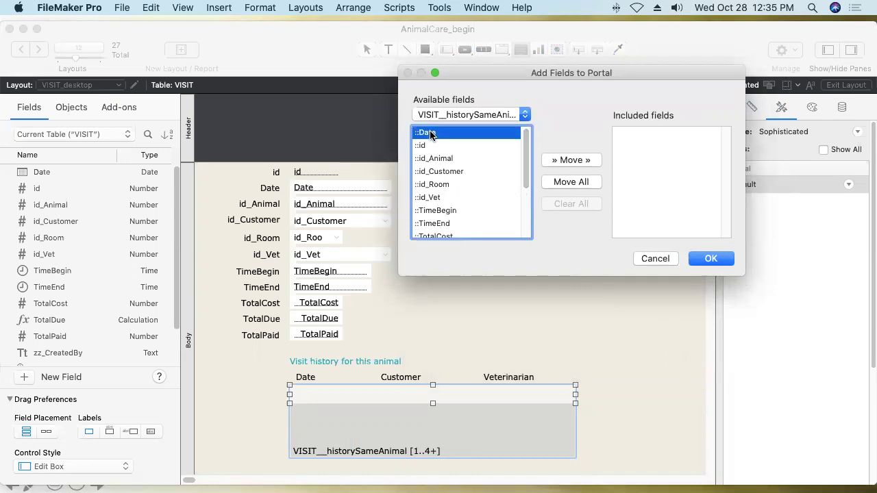
double_click(440, 172)
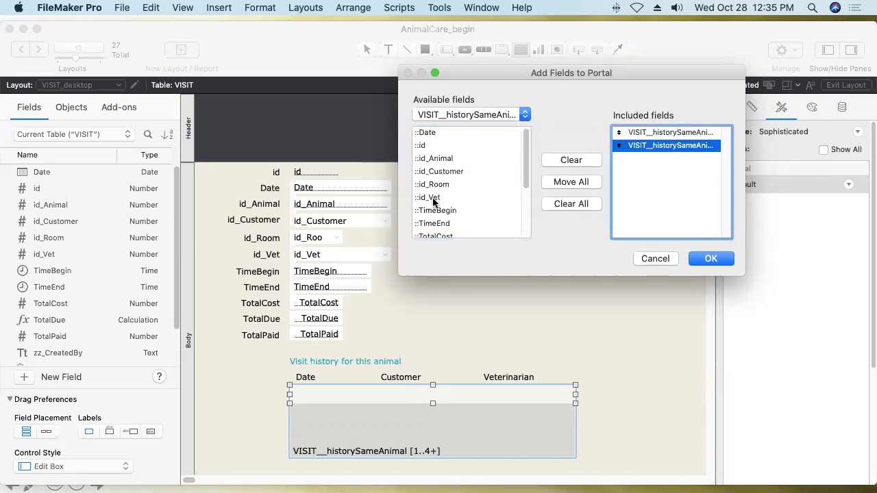
double_click(430, 197)
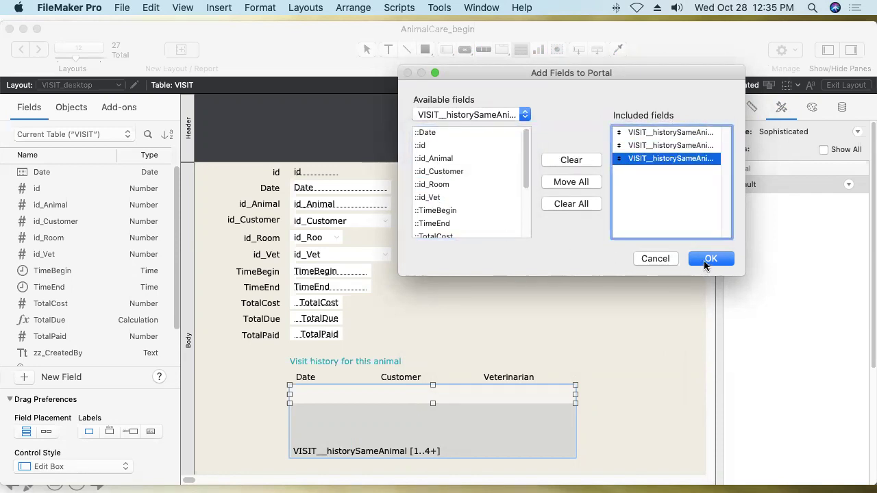
left_click(710, 259)
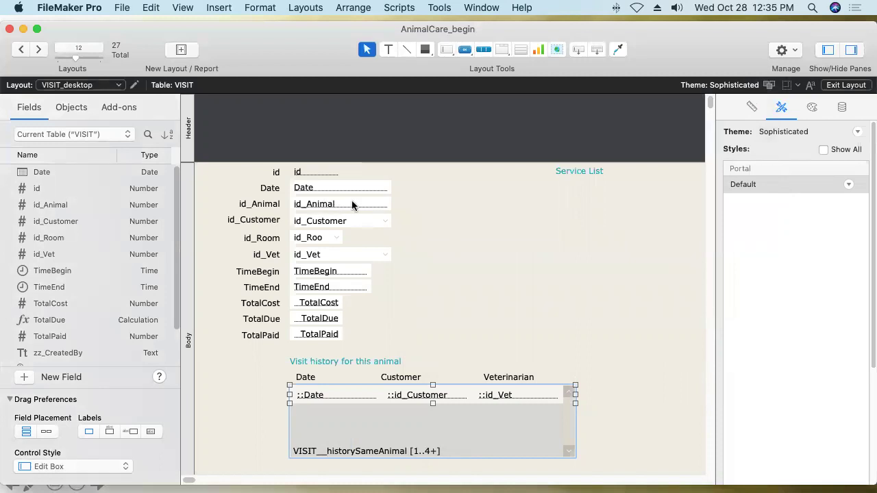
Narrow the portal's Date field, extend id_Customer into the freed space, and align the Customer and Veterinarian headings with their fields.
left_click(355, 394)
left_click_drag(377, 395, 365, 395)
left_click(402, 400)
left_click_drag(413, 381, 404, 381)
left_click_drag(503, 381, 499, 382)
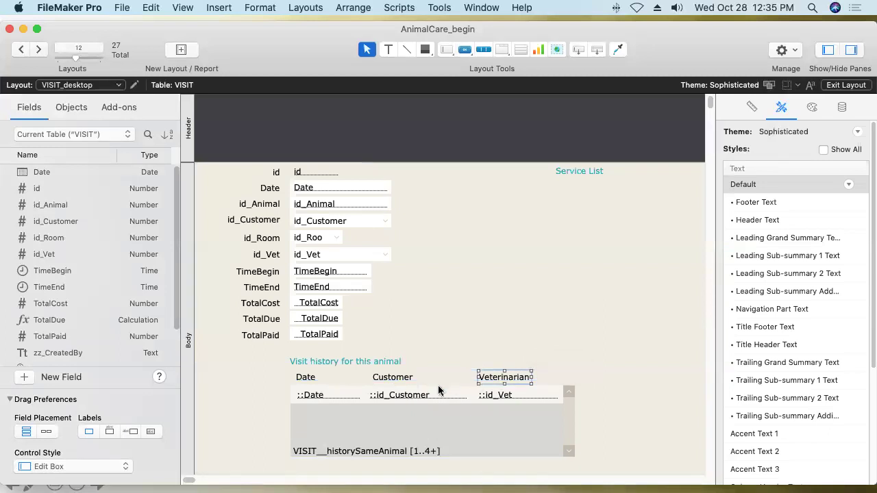
Format the portal's id_Customer field as a pop-up menu with values from the Customer value list.
left_click(439, 393)
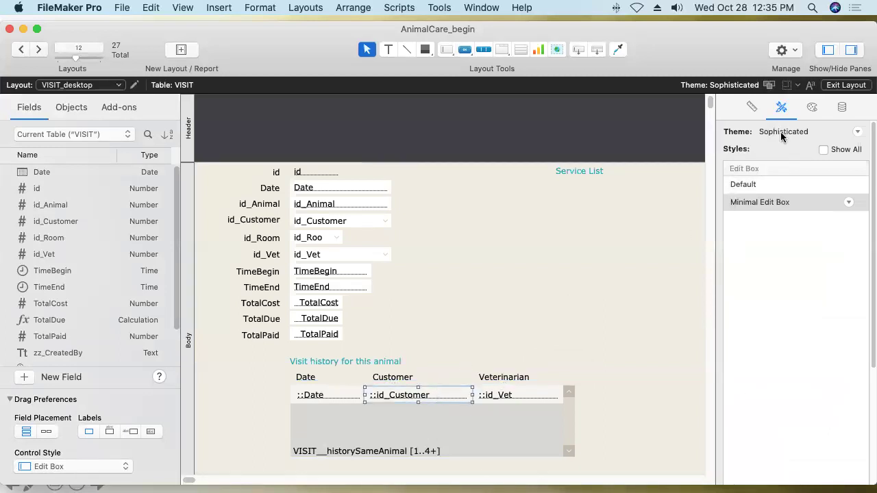
left_click(841, 108)
left_click(796, 224)
left_click(794, 238)
left_click(799, 246)
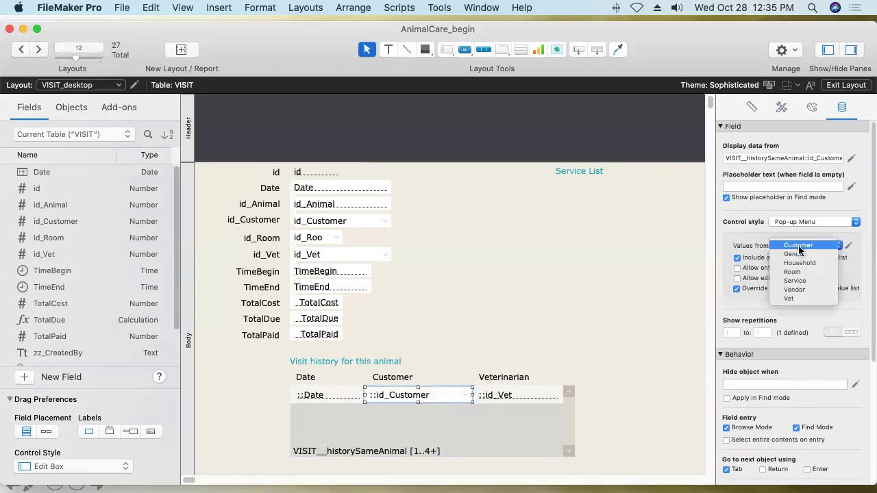
left_click(800, 254)
Format the portal's id_Vet field as a pop-up menu with values from the Vet value list.
left_click(520, 395)
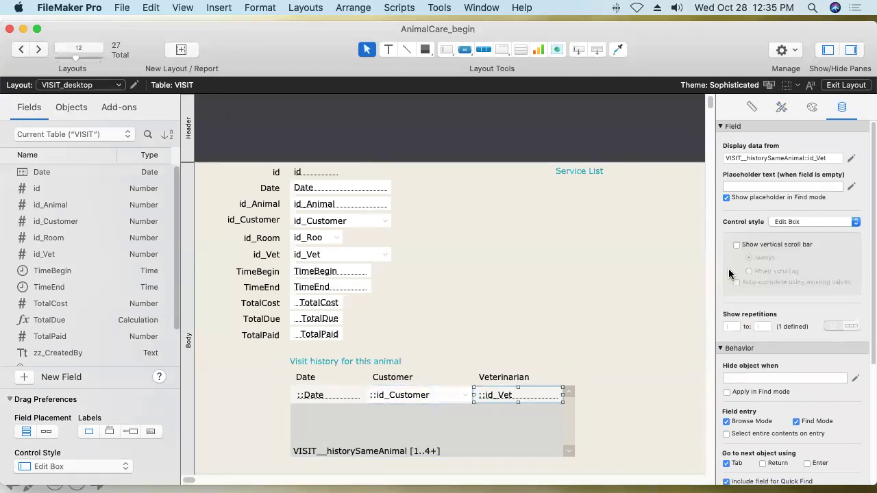
left_click(779, 224)
left_click(780, 240)
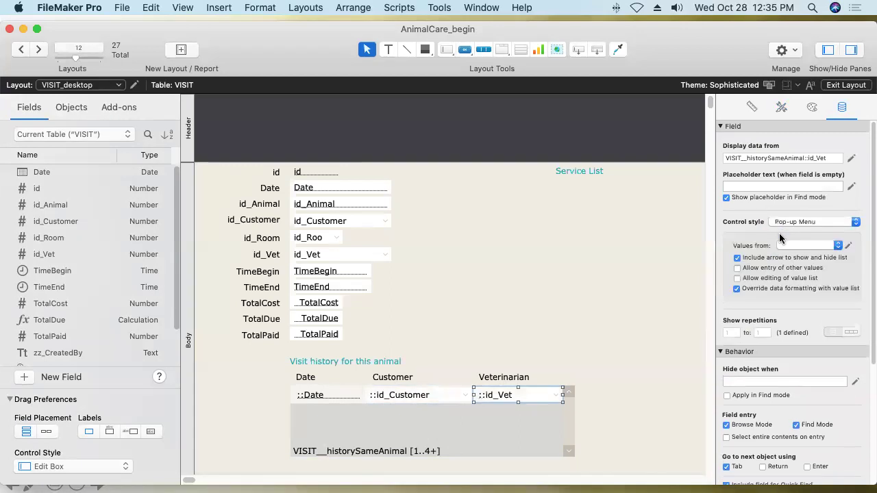
left_click(788, 247)
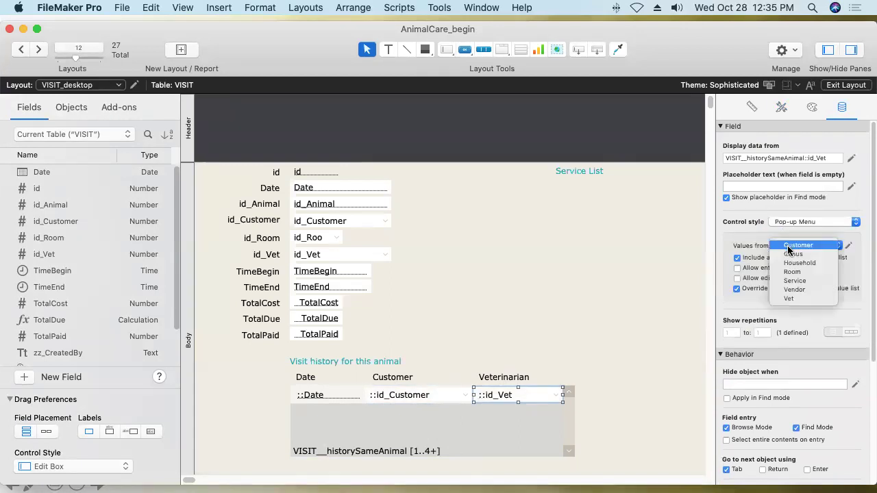
left_click(788, 298)
Apply the Minimal Pop-up Menu style to the portal's id_Customer and id_Vet fields, and exit layout editing with the changes saved.
left_click(451, 399, "shift")
left_click(781, 107)
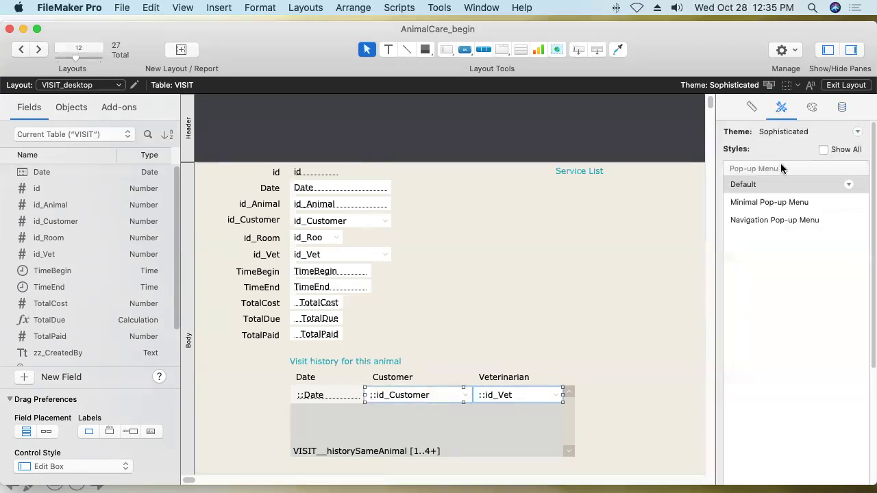
left_click(772, 203)
left_click(603, 305)
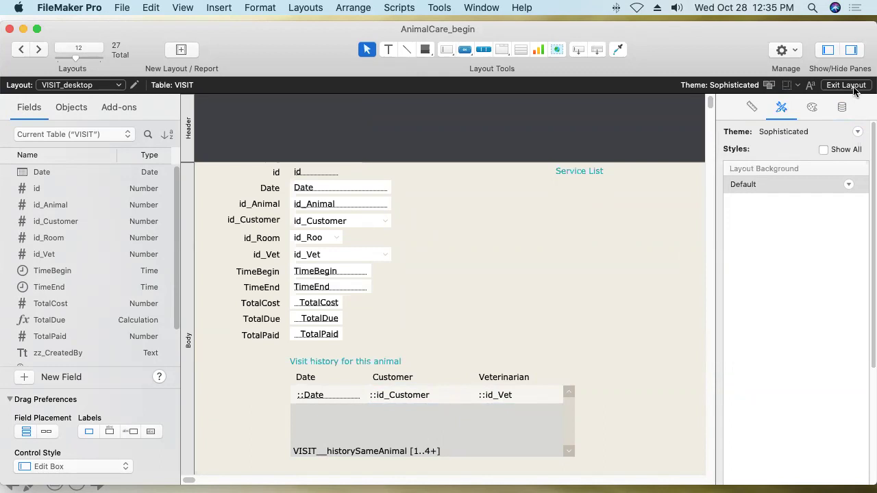
left_click(854, 88)
left_click(587, 176)
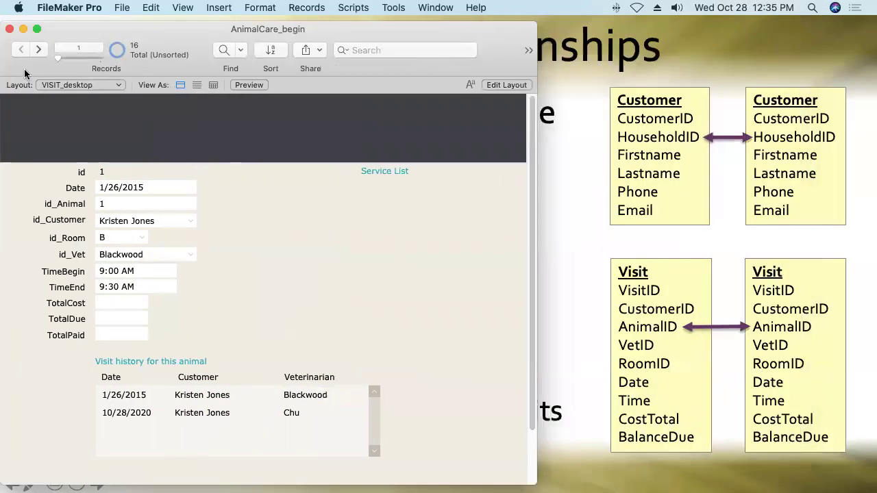
Check which animal the first visit's id_Animal refers to on the ANIMAL_desktop layout, and return to VISIT_desktop.
left_click(109, 204)
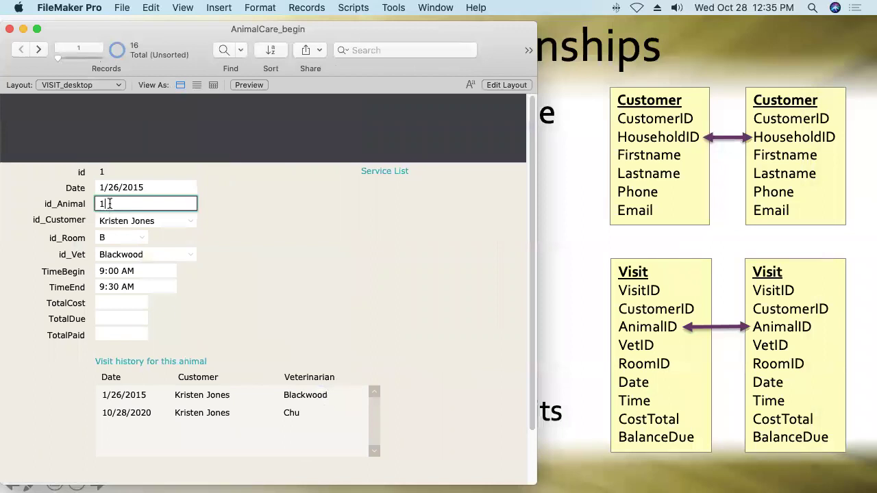
left_click(61, 86)
mouse_move(61, 86)
left_click(164, 85)
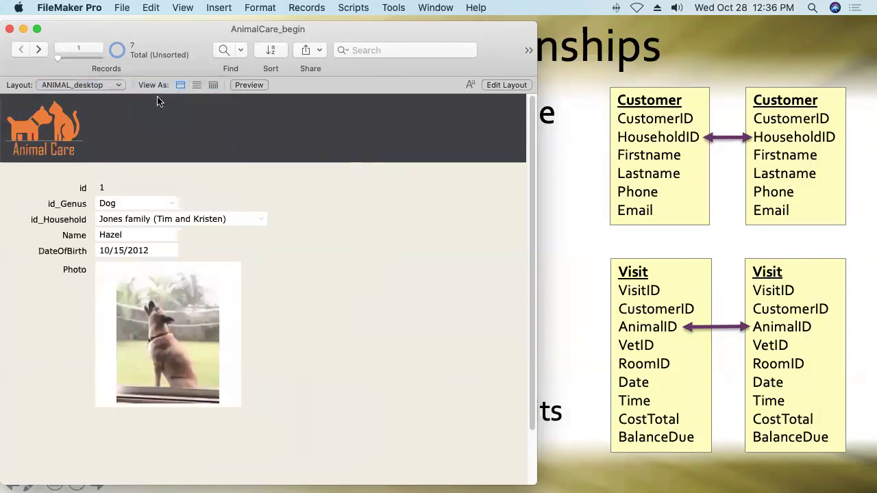
left_click(147, 159)
left_click(76, 85)
mouse_move(69, 85)
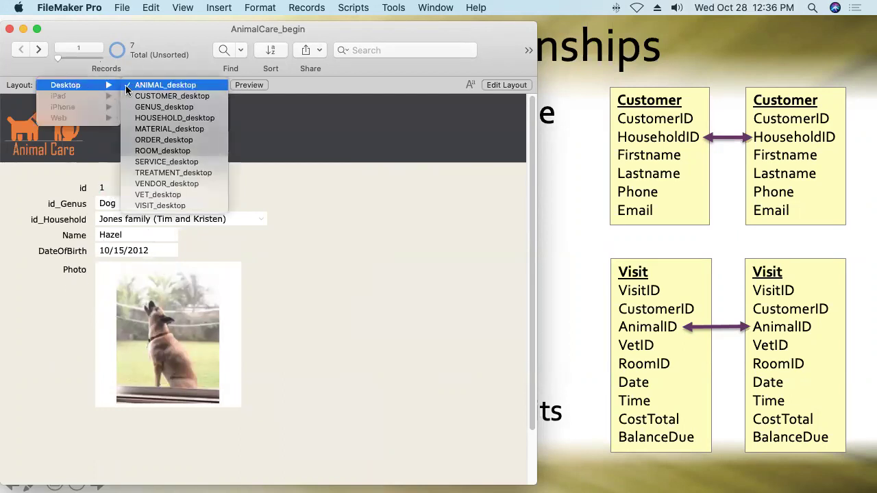
left_click(179, 226)
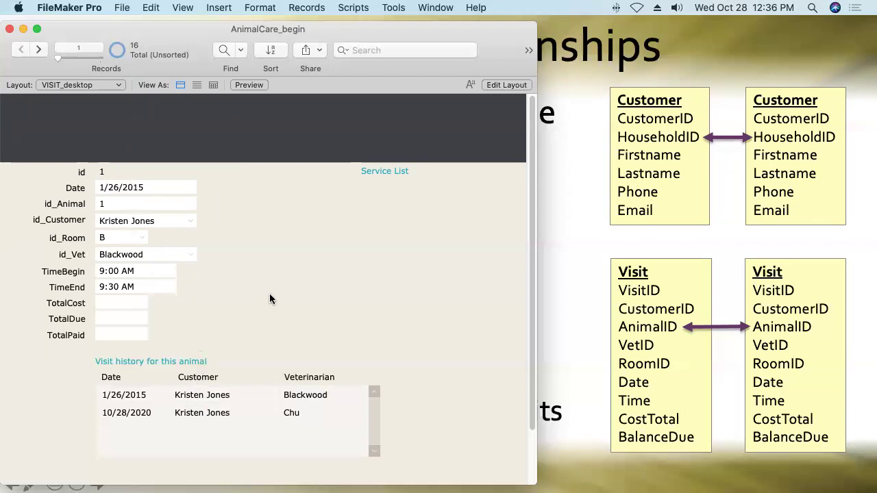
Browse through the visit records and compare each record's animal with the entries in its visit history portal.
left_click(40, 49)
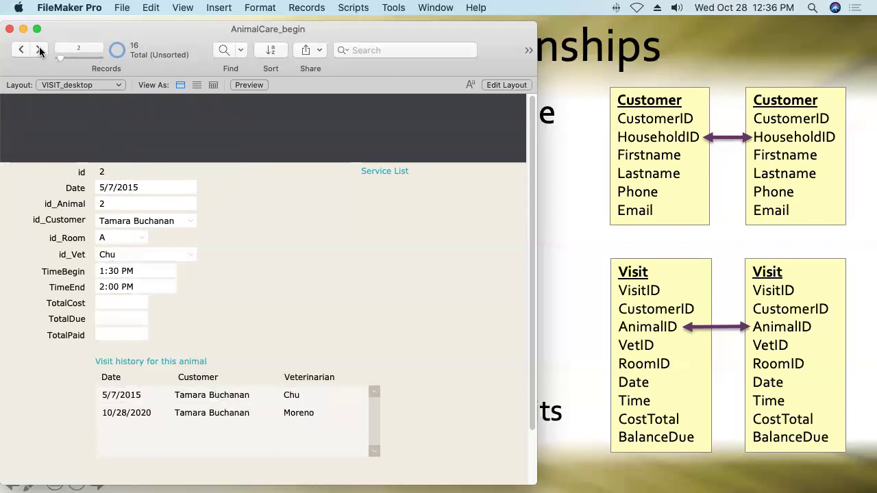
left_click(39, 50)
left_click(39, 50)
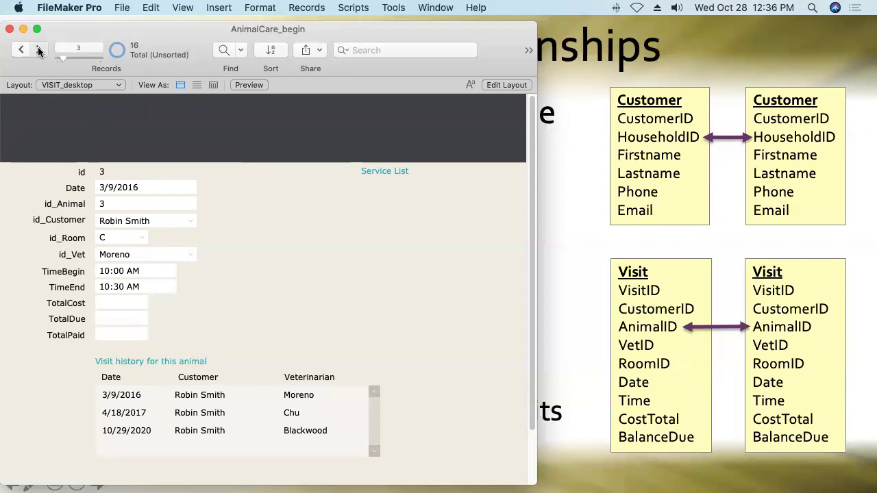
left_click(39, 49)
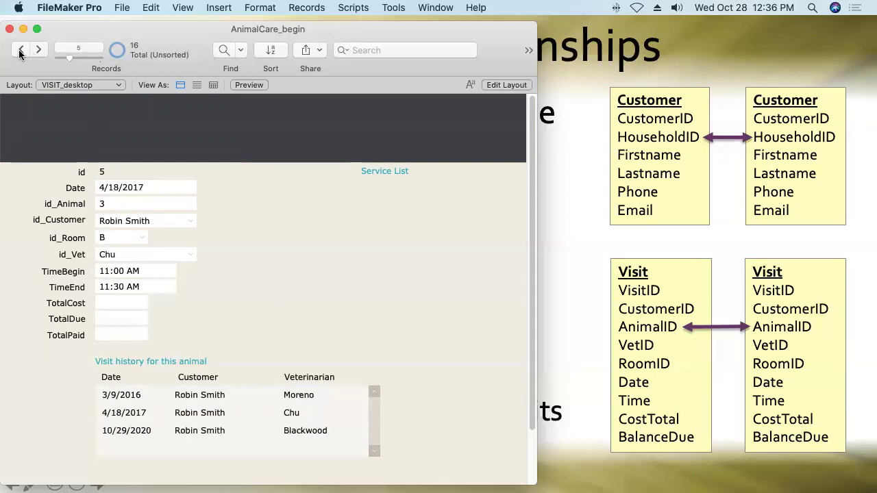
left_click(21, 51)
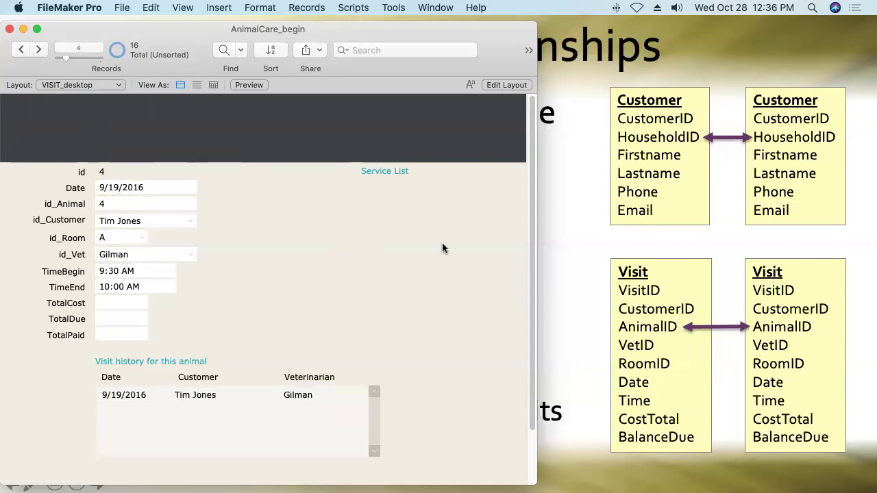
left_click(566, 256)
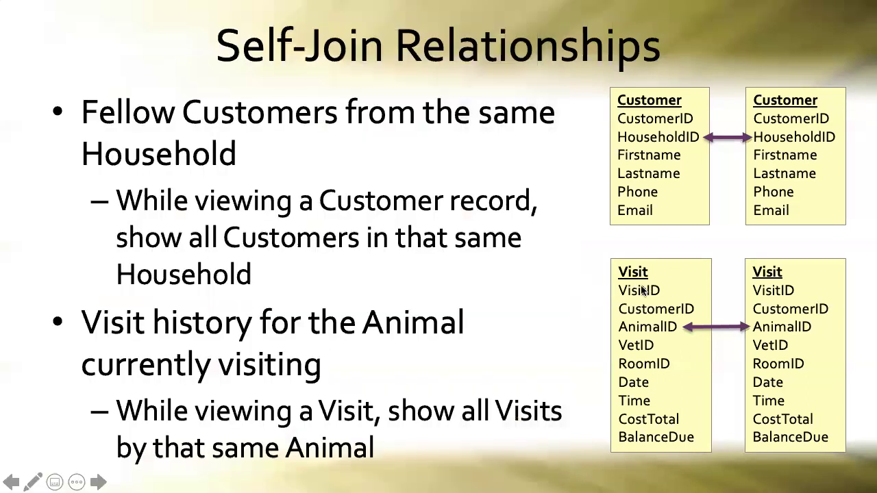
left_click(519, 326)
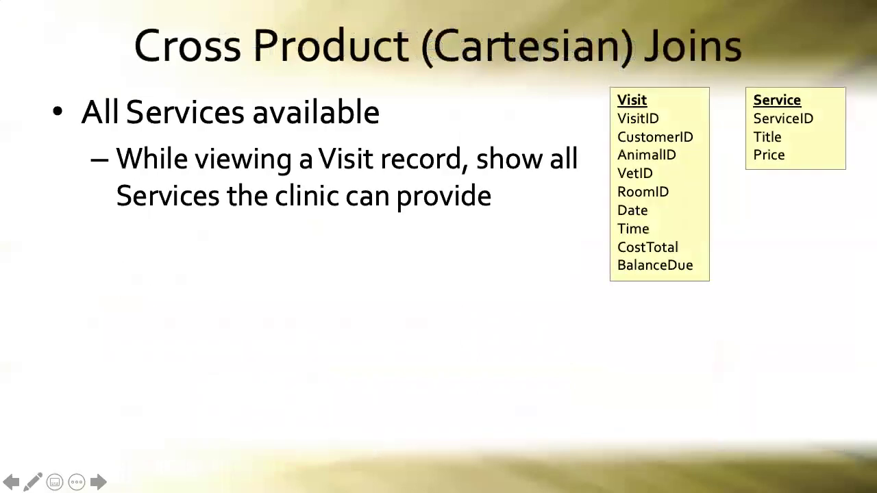
left_click(325, 275)
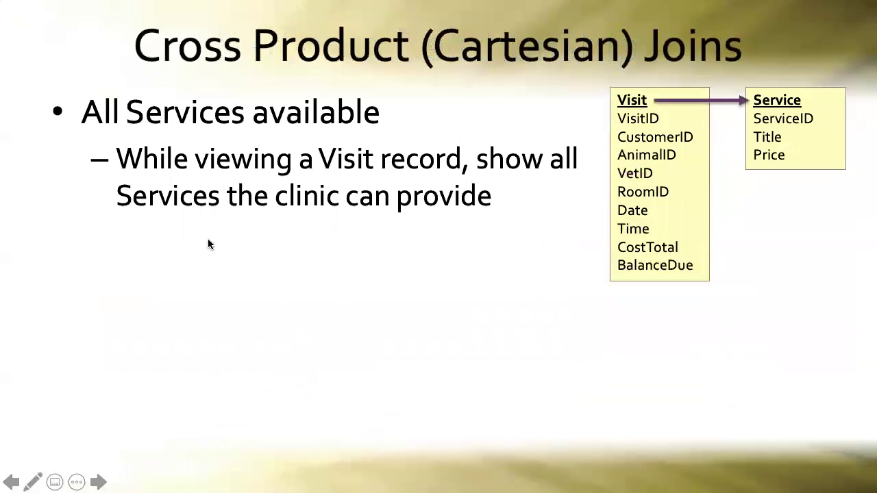
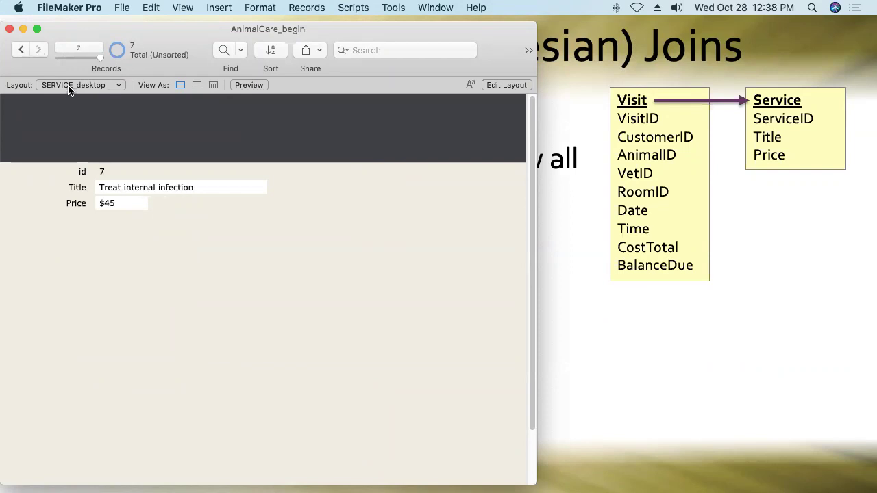
Open the VISIT_desktop layout for editing and draw a portal of about six rows below the Service List heading.
left_click(83, 87)
mouse_move(103, 84)
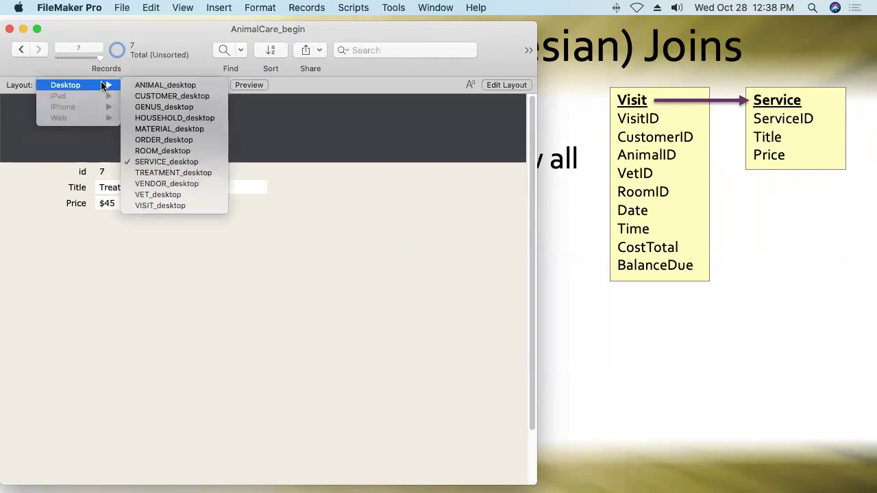
left_click(175, 206)
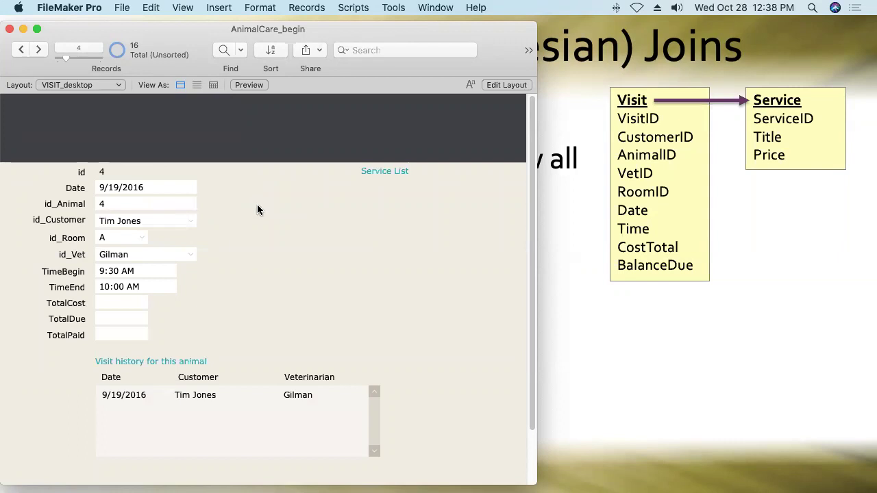
left_click(505, 86)
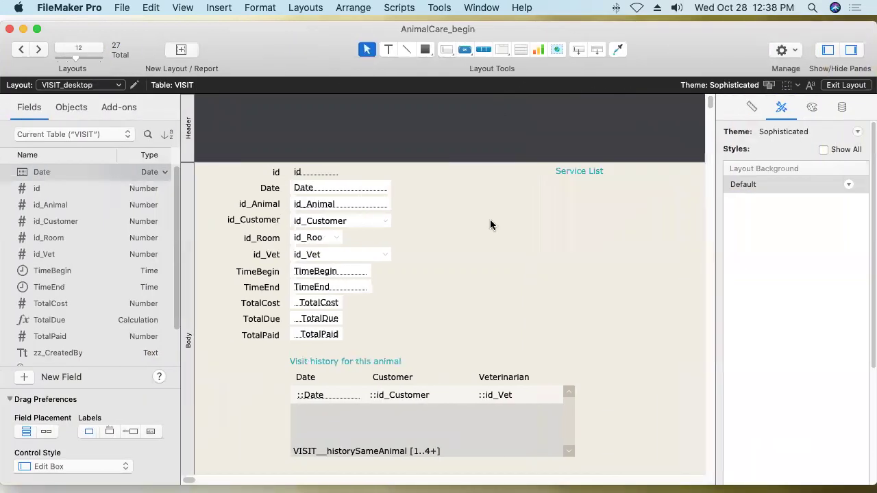
left_click(519, 50)
left_click_drag(553, 179, 673, 290)
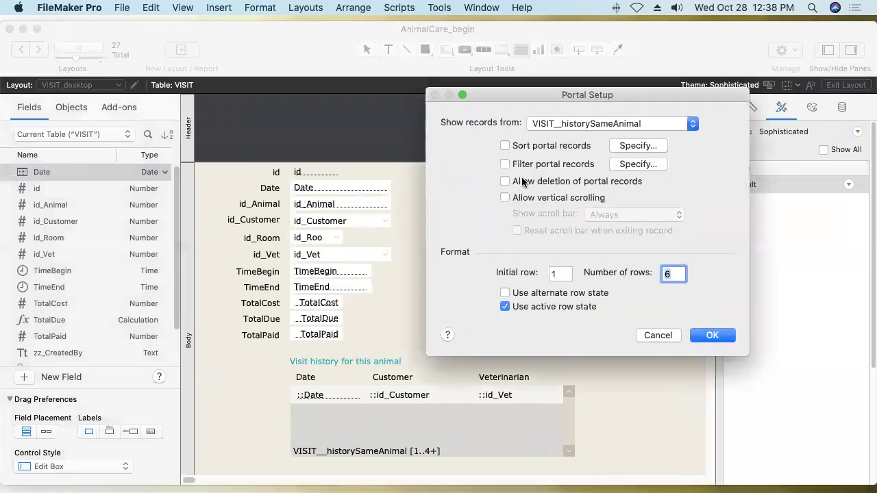
Open the database relationships graph from the portal's setup and relate VISIT's id field to SERVICE's id field.
left_click(558, 122)
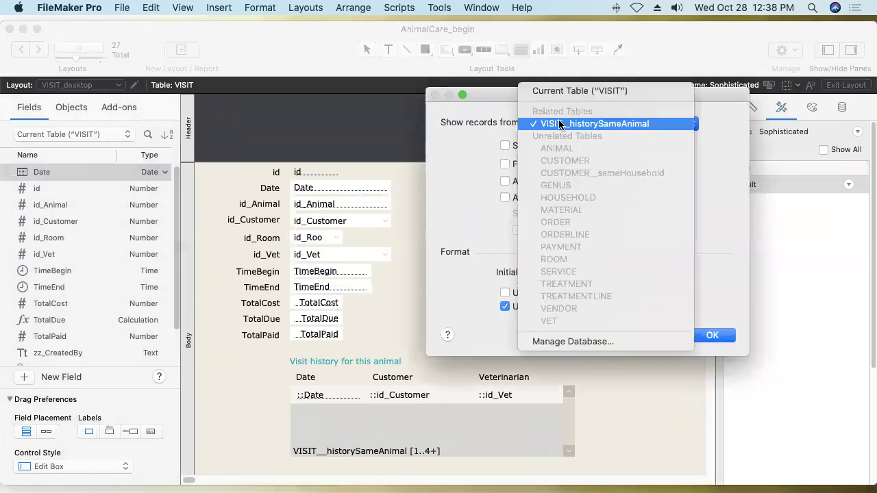
left_click(575, 341)
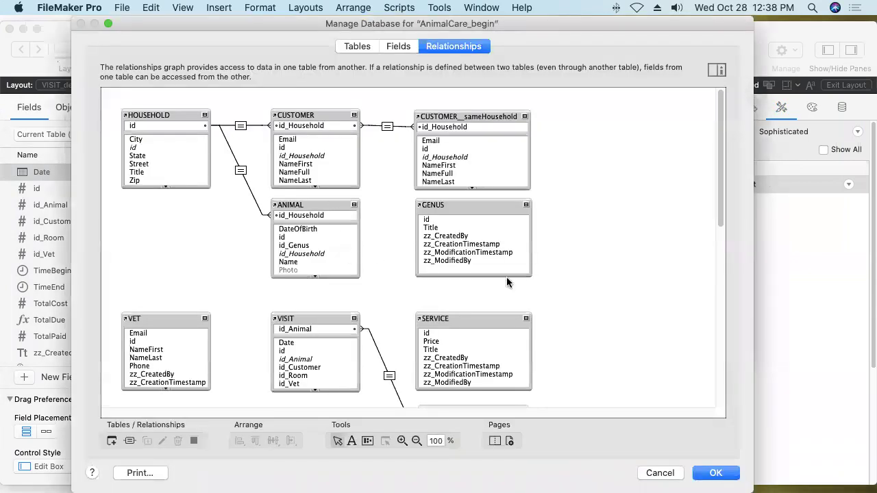
left_click_drag(721, 209, 719, 240)
left_click(307, 255)
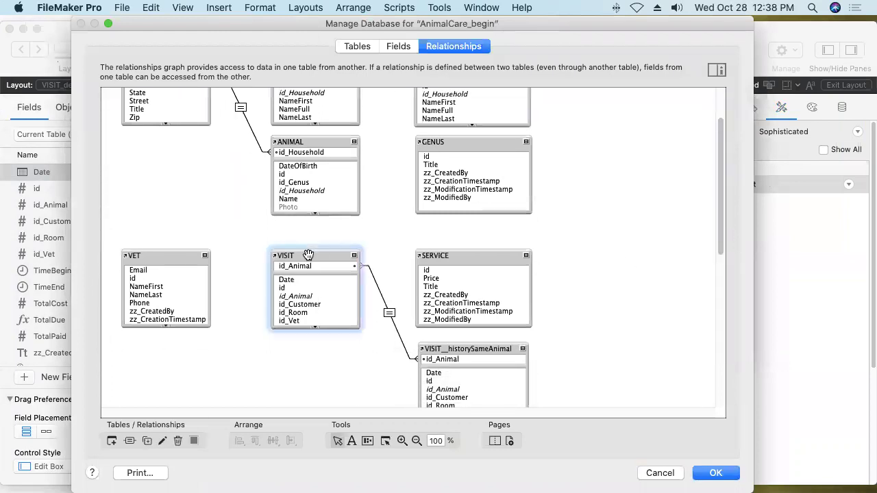
left_click_drag(191, 29, 349, 29)
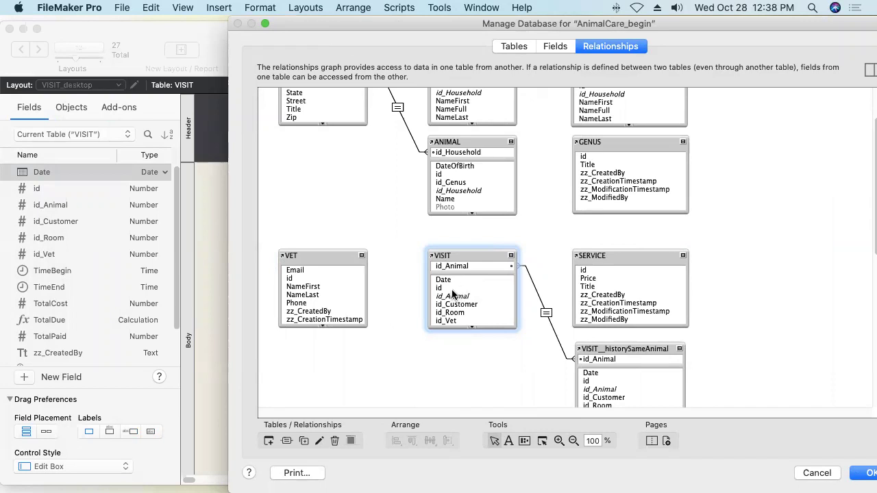
left_click_drag(451, 290, 601, 273)
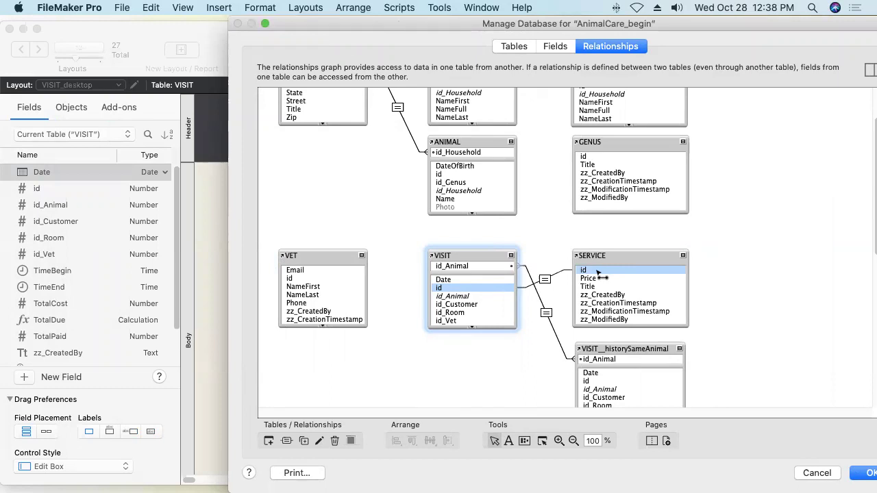
left_click_drag(597, 273, 598, 270)
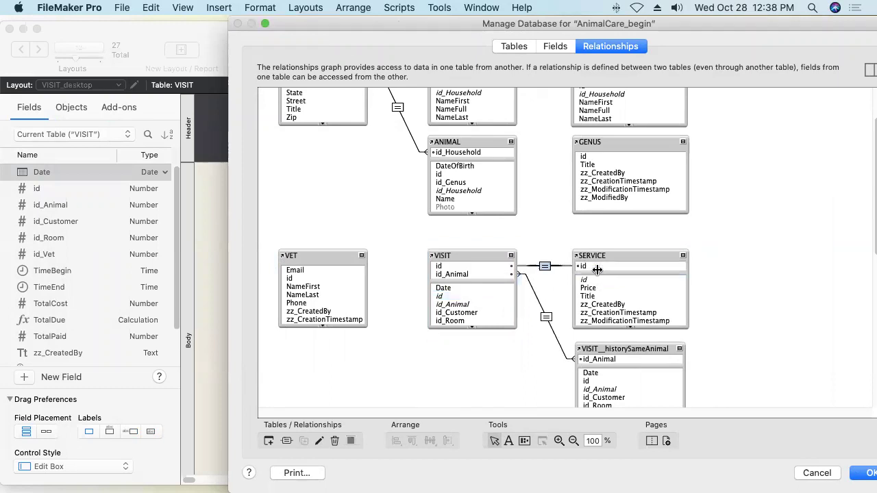
Change the VISIT–SERVICE relationship's operator to x (Cartesian join) and accept the database changes.
double_click(545, 268)
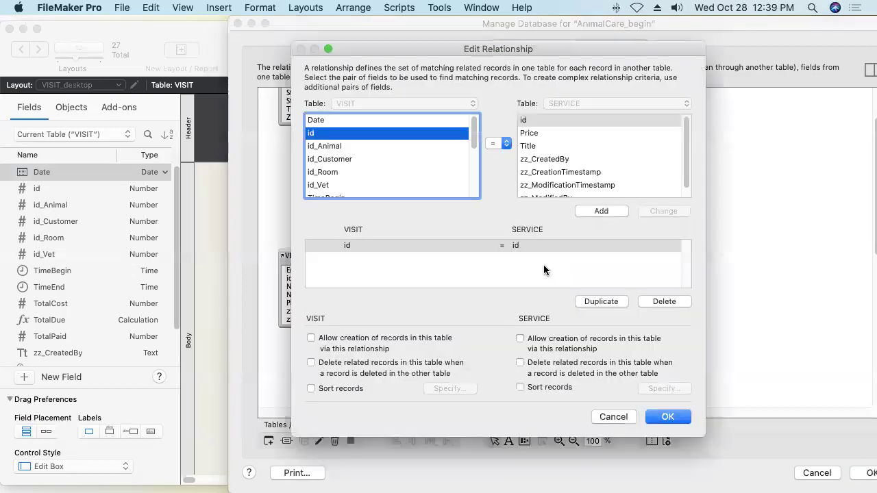
left_click(507, 145)
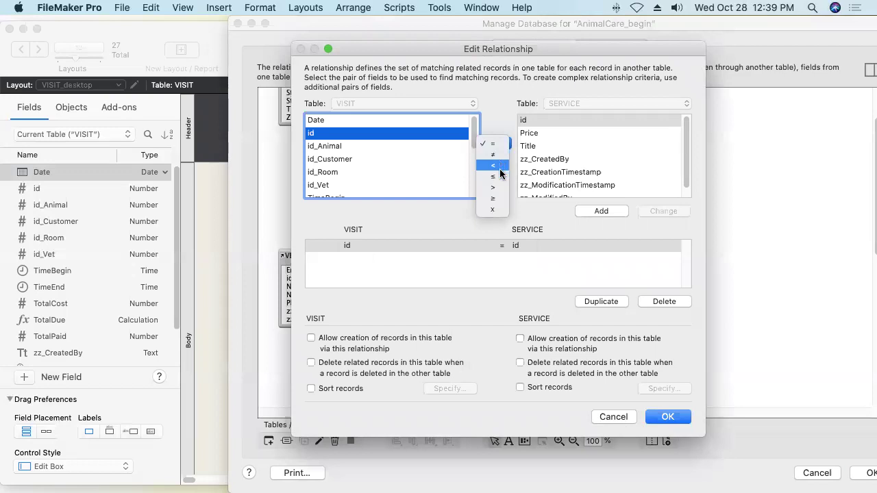
left_click(495, 212)
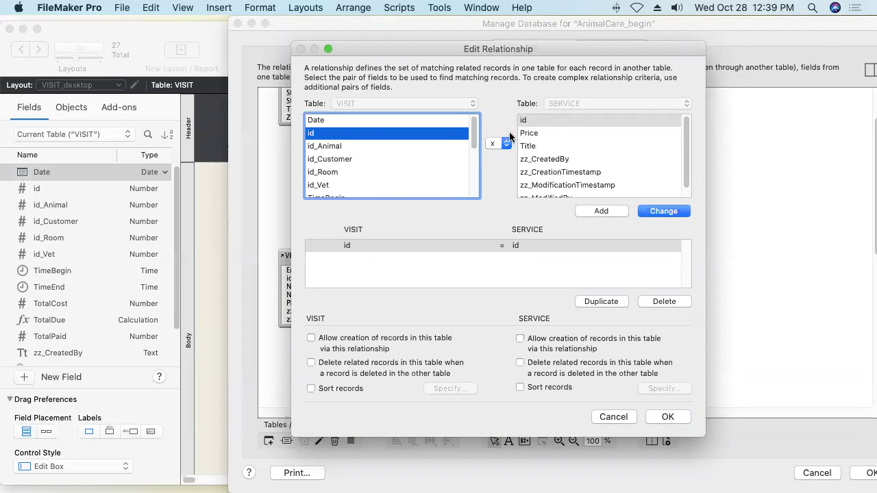
left_click(670, 210)
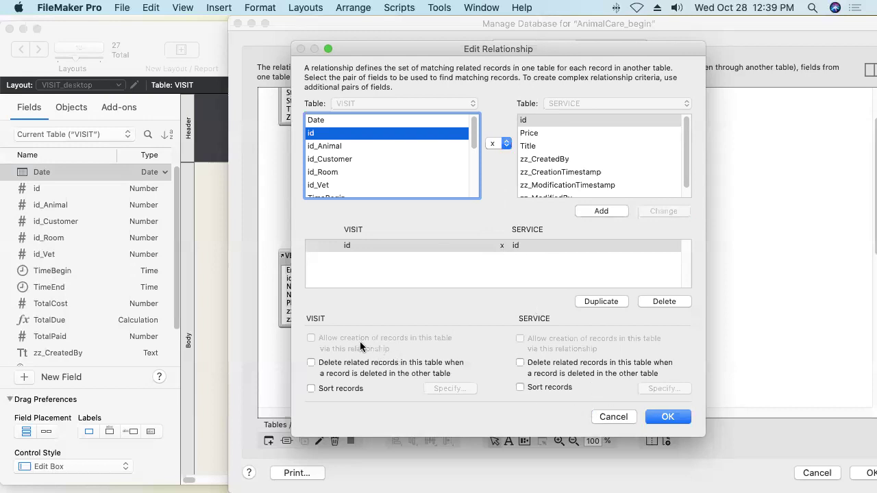
left_click(668, 417)
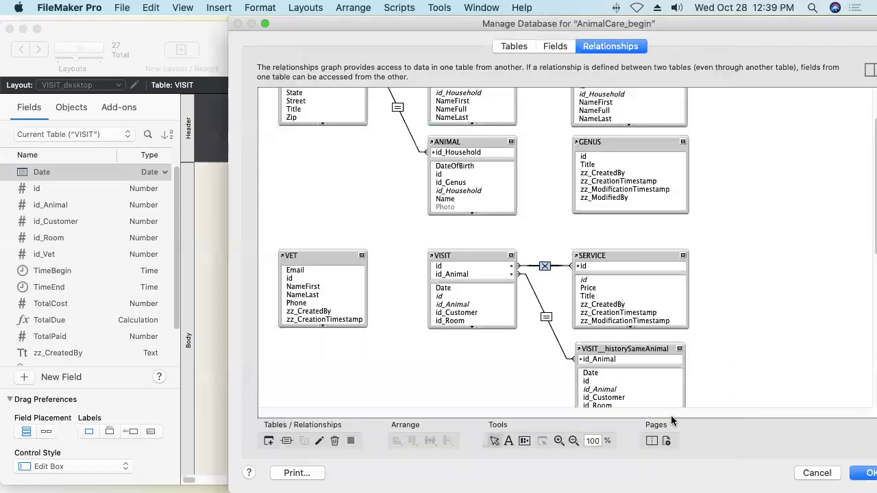
left_click(545, 288)
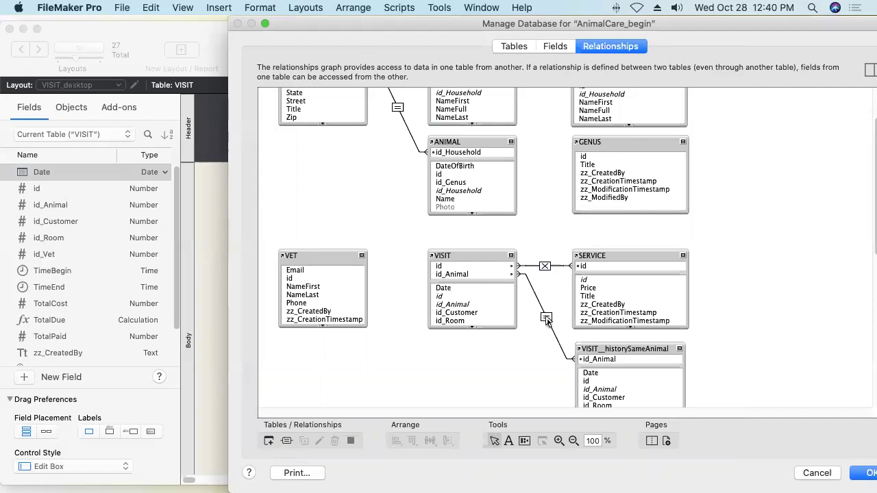
left_click(864, 475)
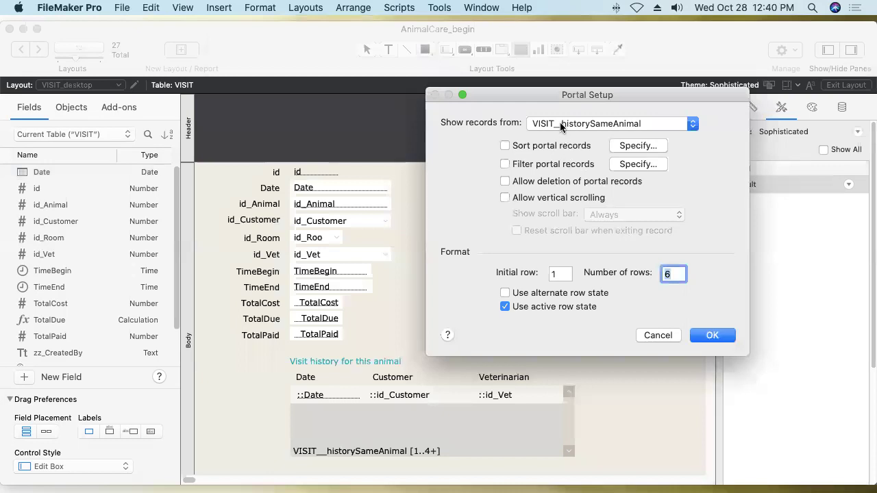
Set the new portal to show SERVICE records, with vertical scrolling and the active row state turned off.
left_click(560, 126)
left_click(548, 113)
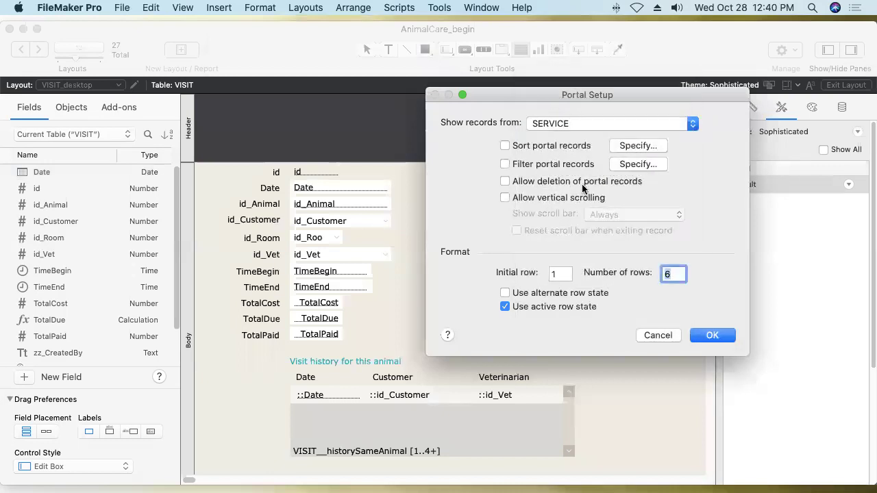
left_click(505, 198)
left_click(505, 198)
left_click(573, 306)
left_click(711, 334)
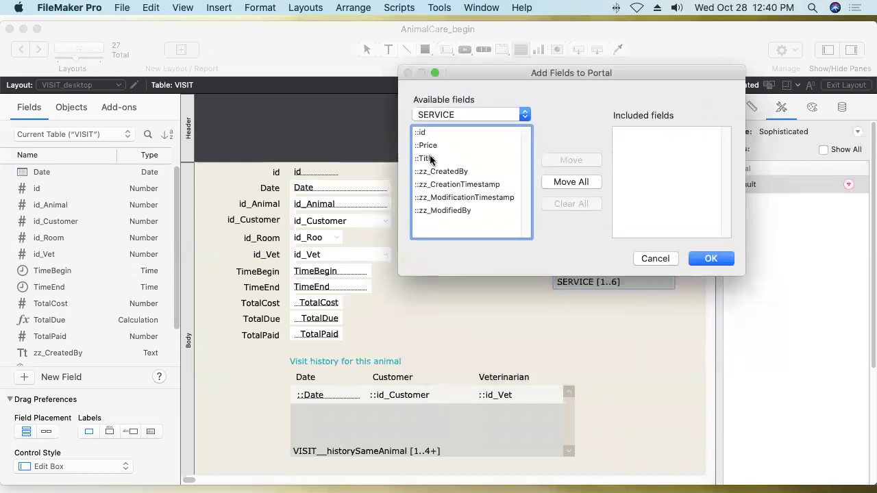
Include SERVICE's Title and Price fields, in that order, in the portal.
double_click(429, 159)
double_click(427, 145)
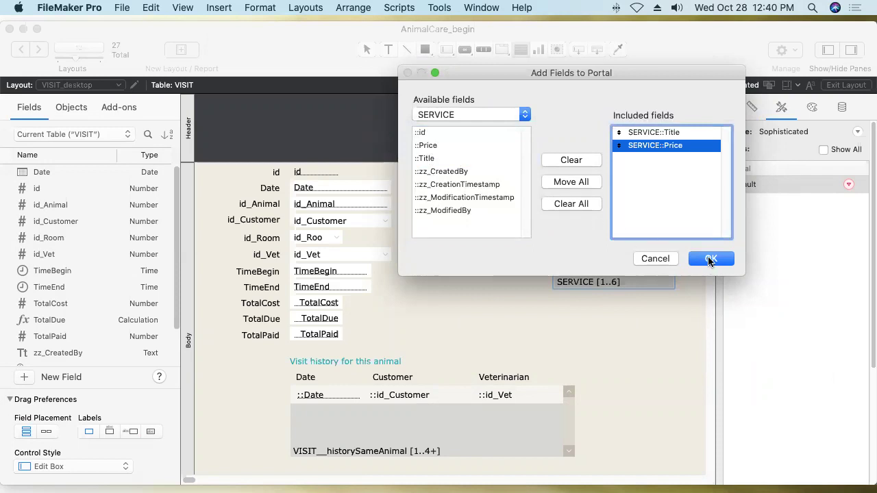
left_click(709, 260)
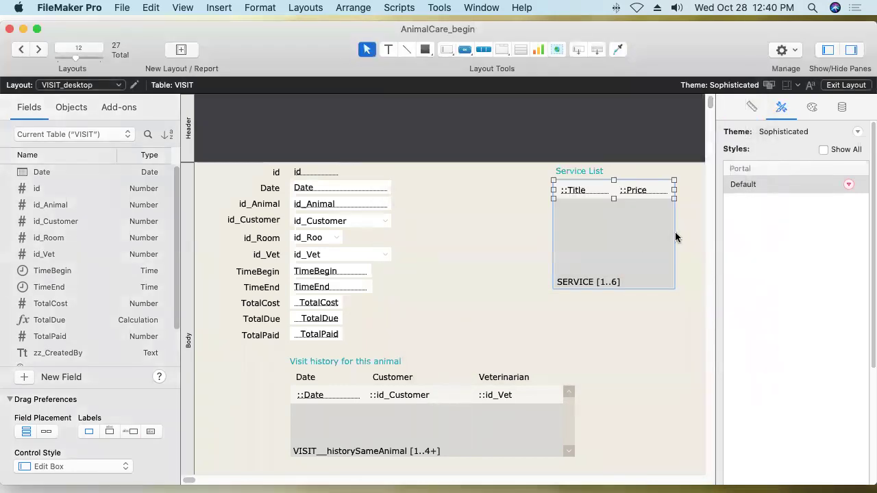
Widen the Service List portal, shift its Price field to the far end and lengthen the Title field to fill the gap.
left_click_drag(675, 189, 699, 190)
left_click_drag(615, 194, 652, 193)
left_click(582, 192)
left_click_drag(588, 191, 637, 189)
Set the Service List portal to 7 rows and save the layout changes on leaving layout editing.
double_click(606, 247)
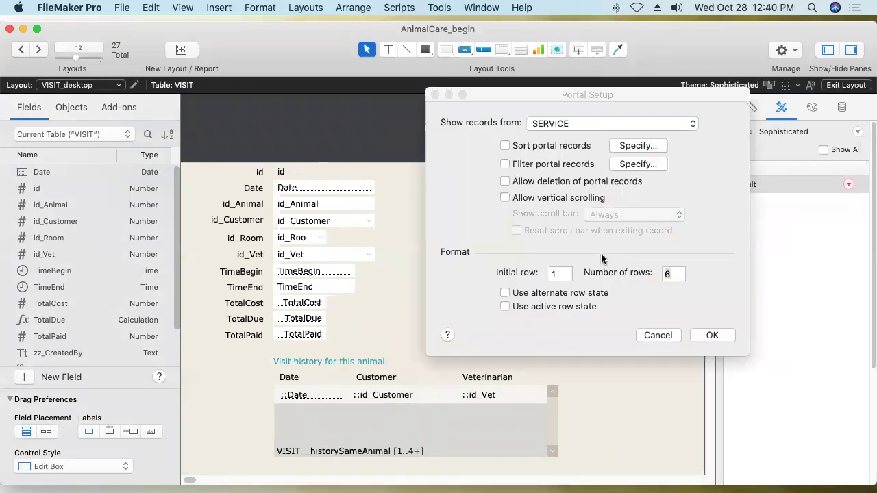
type("7")
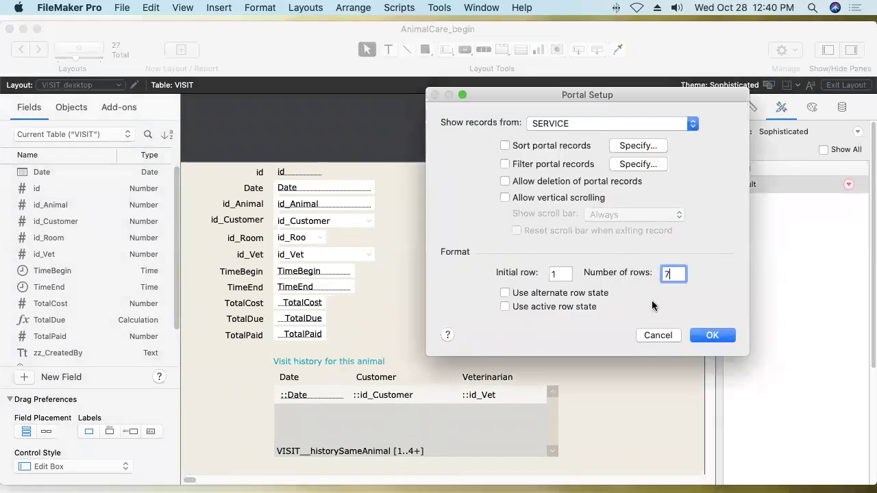
left_click(711, 335)
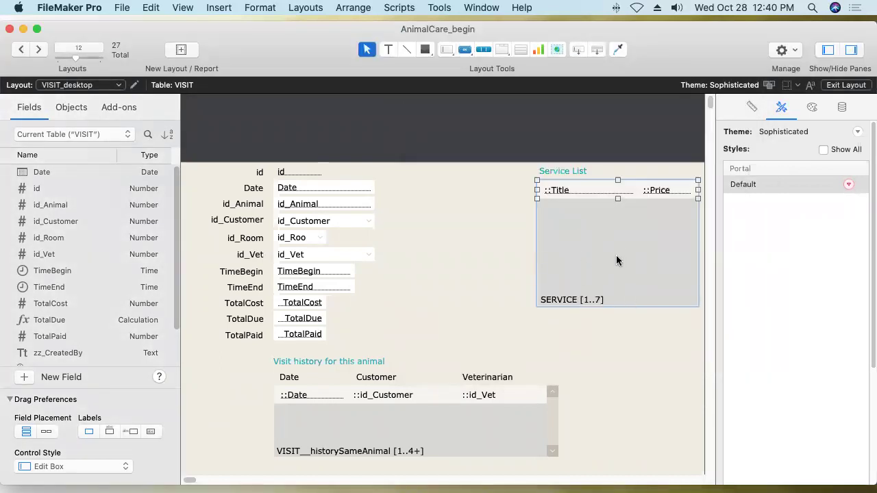
double_click(616, 257)
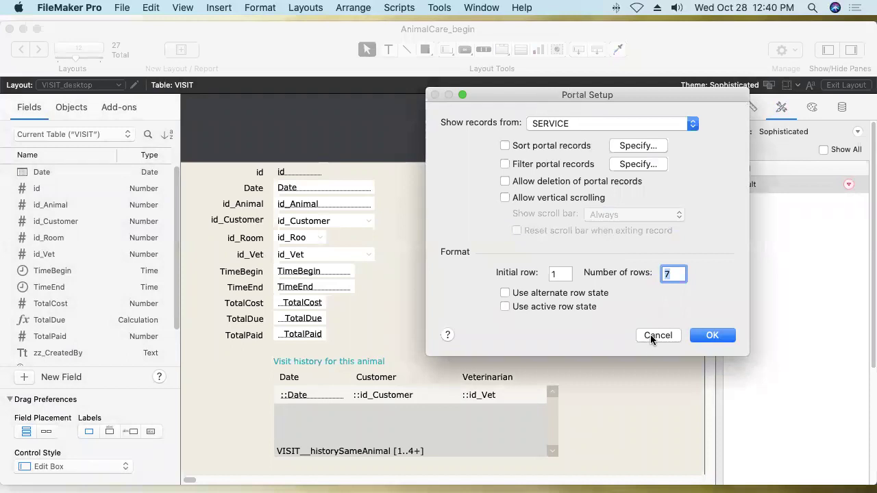
left_click(651, 335)
left_click(836, 88)
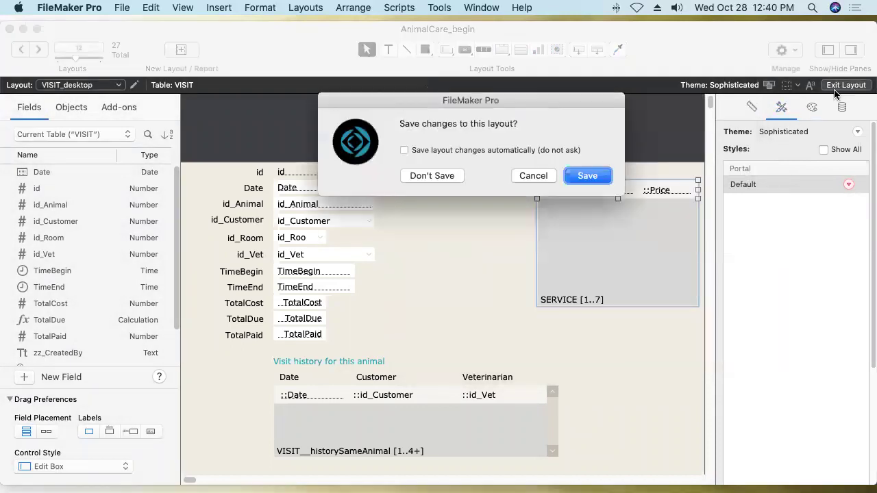
left_click(583, 175)
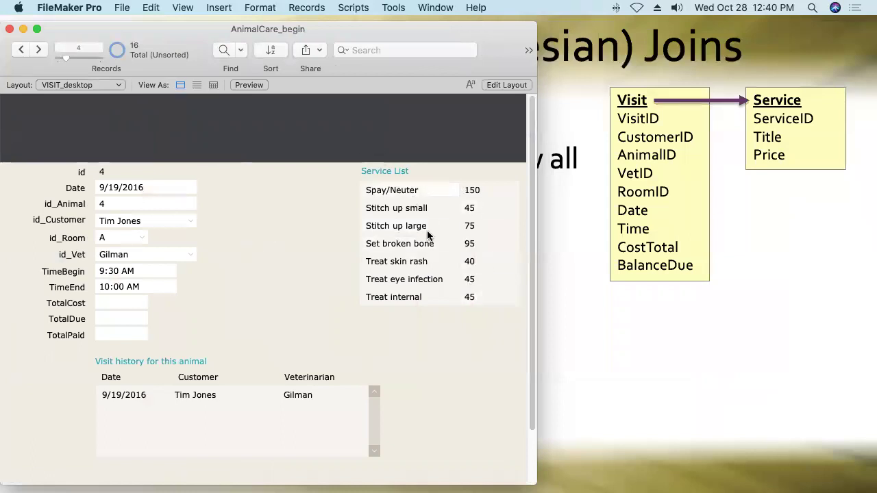
Browse through several visit records and compare the contents of the Service List portal on each one.
left_click(21, 51)
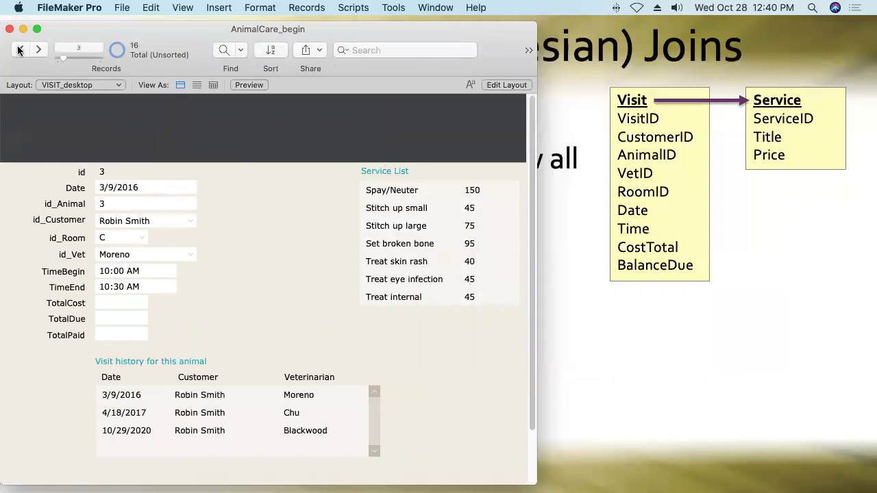
left_click(24, 52)
left_click(34, 52)
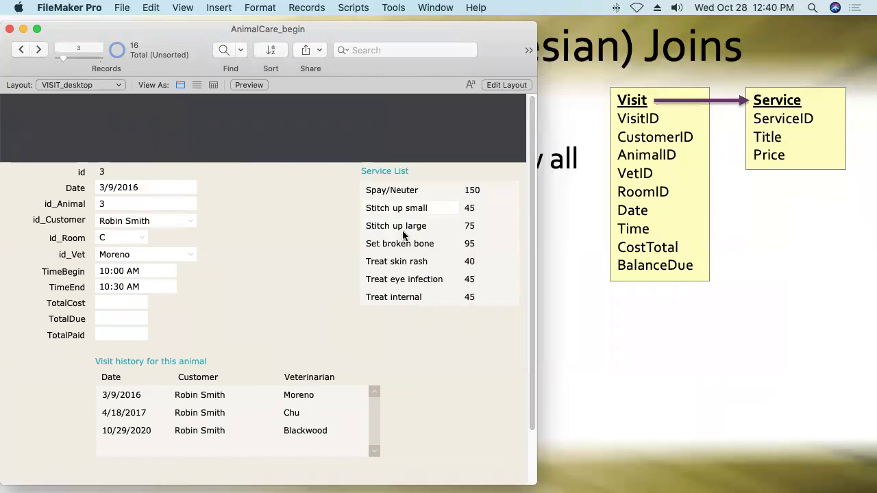
left_click(37, 52)
left_click(38, 52)
left_click(37, 51)
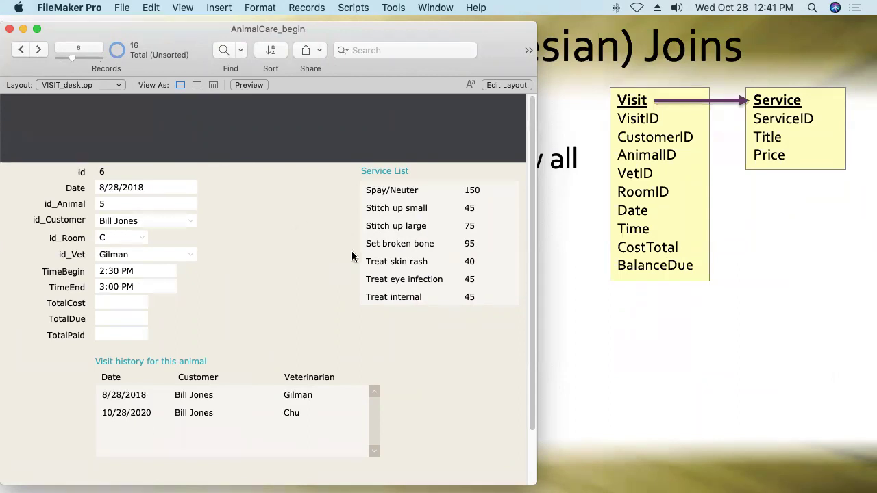
left_click(39, 51)
left_click(39, 51)
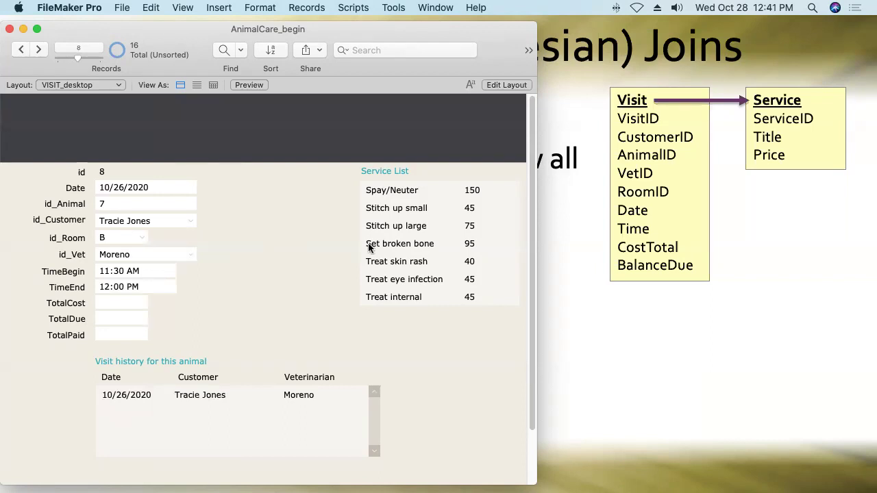
left_click(576, 348)
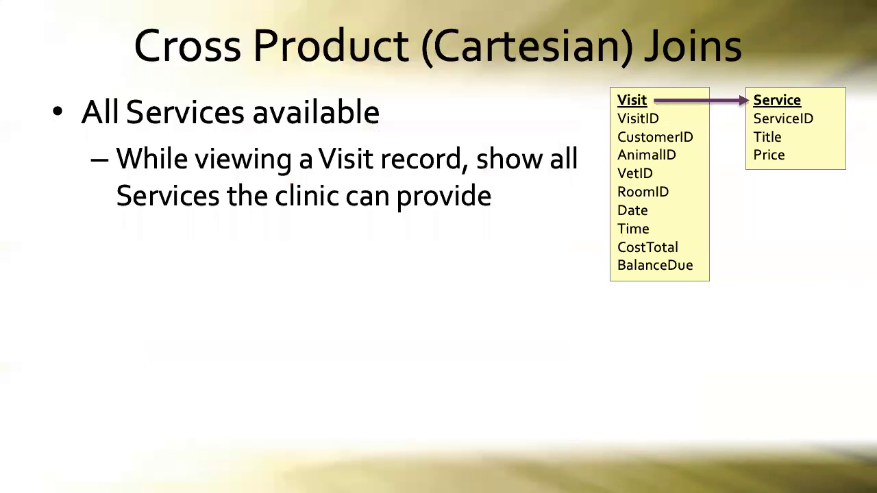
left_click(301, 144)
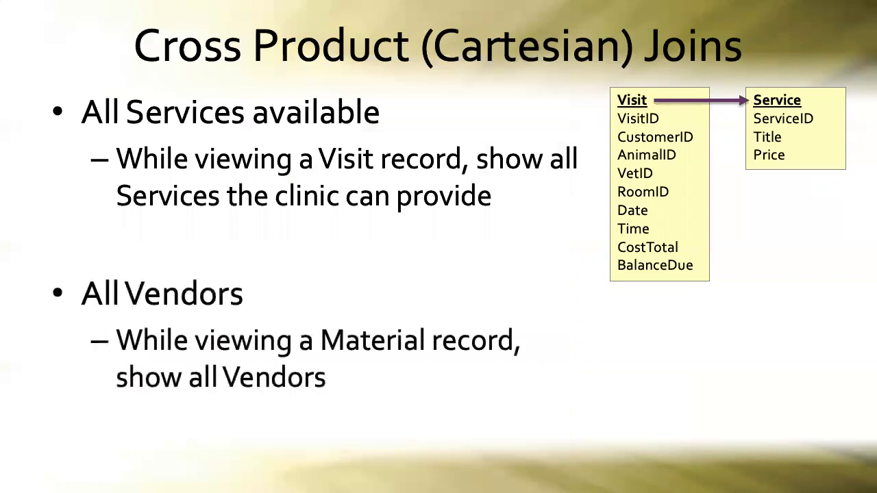
left_click(300, 144)
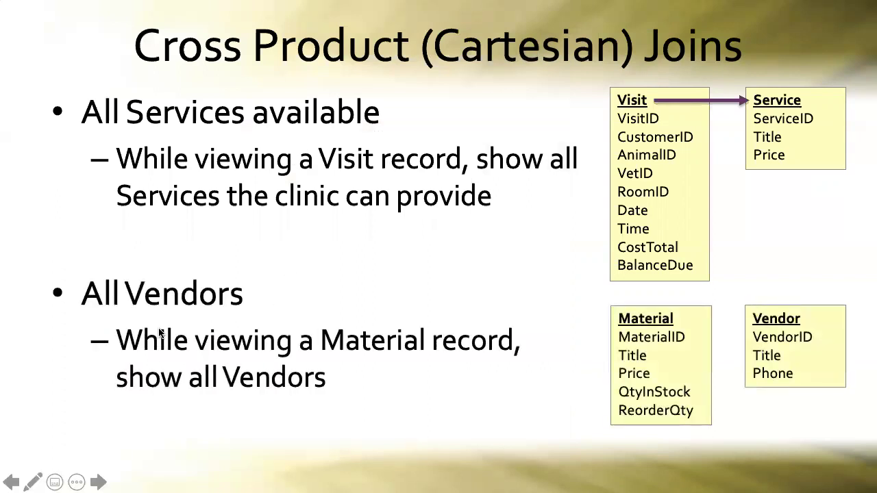
left_click(154, 349)
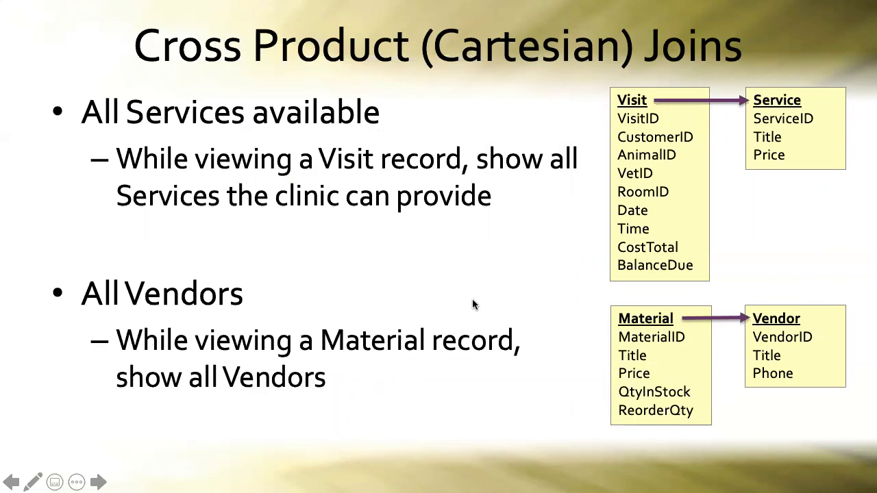
Switch back to FileMaker Pro, open the MATERIAL_desktop layout for editing and draw a portal of about six rows below the Vendor and Phone headings.
key("super+Tab")
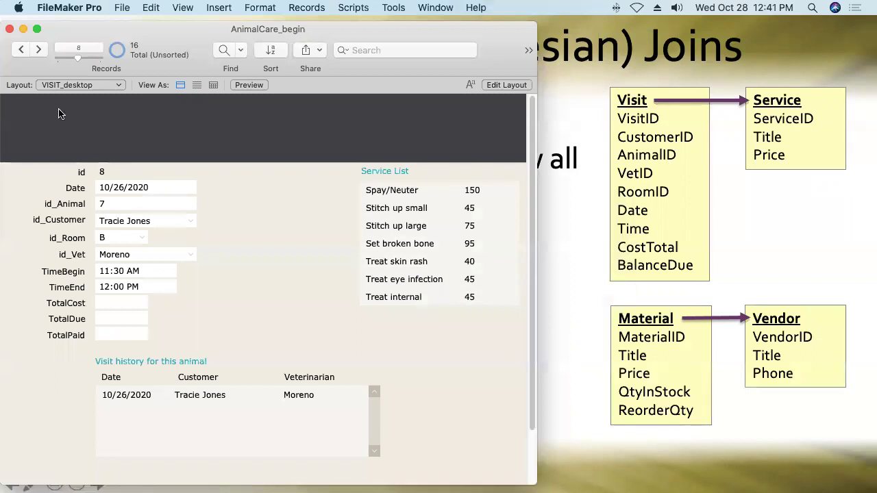
left_click(71, 87)
mouse_move(74, 86)
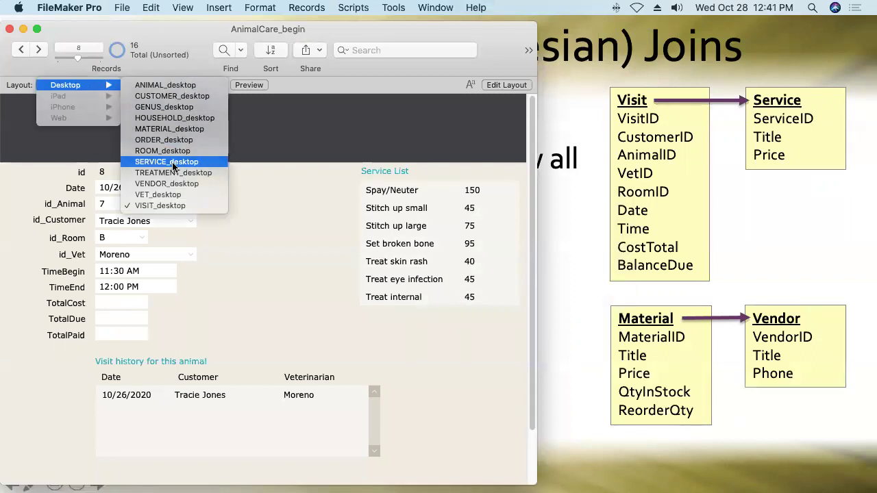
left_click(178, 130)
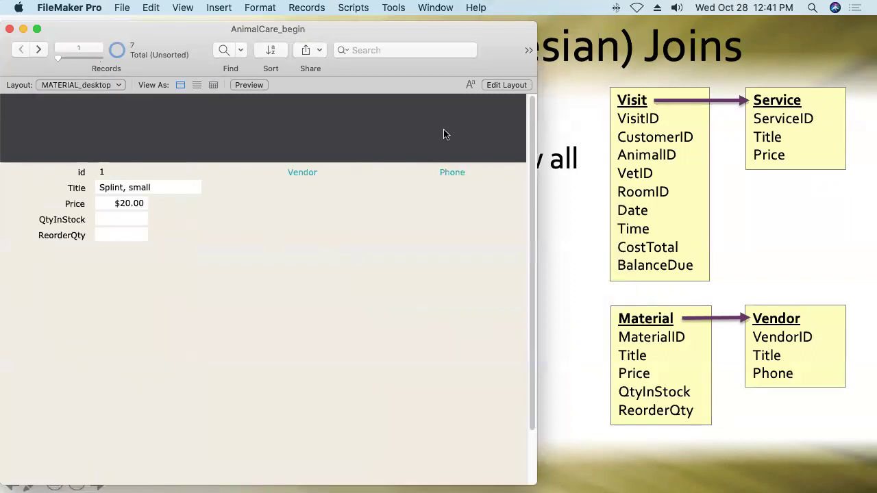
left_click(505, 85)
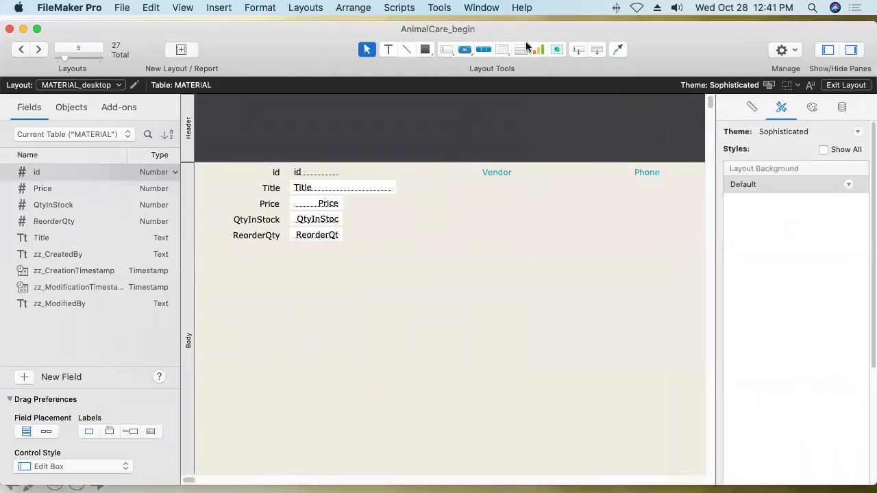
left_click(523, 49)
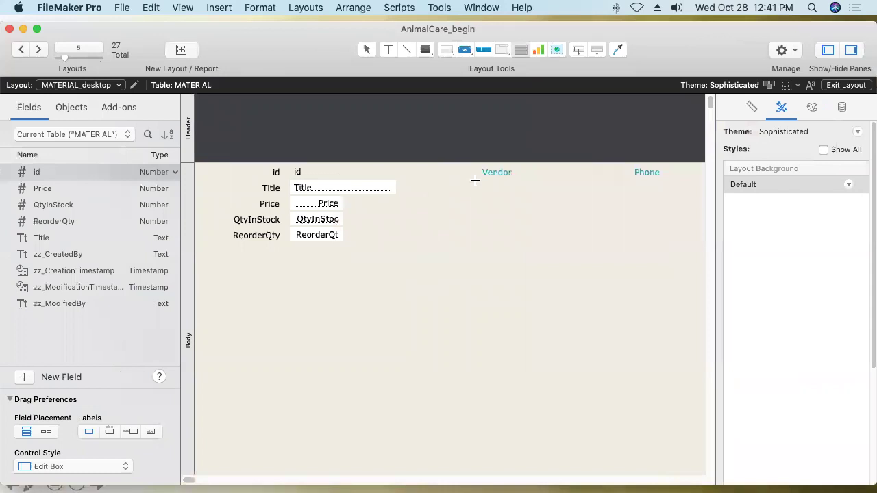
left_click_drag(475, 180, 663, 297)
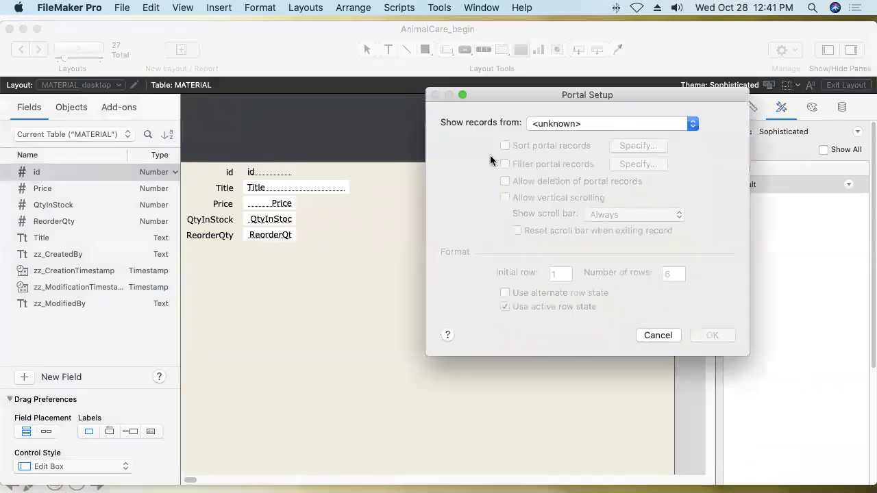
Open the database relationships graph from the portal's setup and relate MATERIAL's id field to VENDOR's id field.
left_click(556, 124)
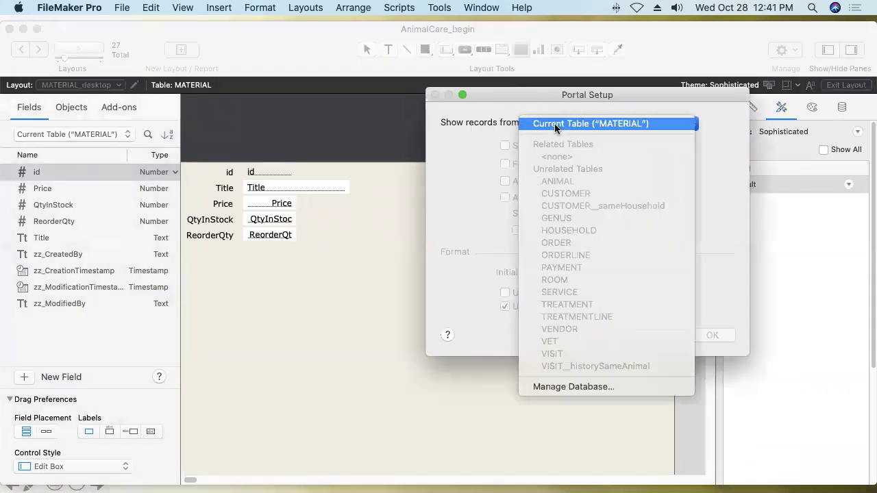
left_click(577, 387)
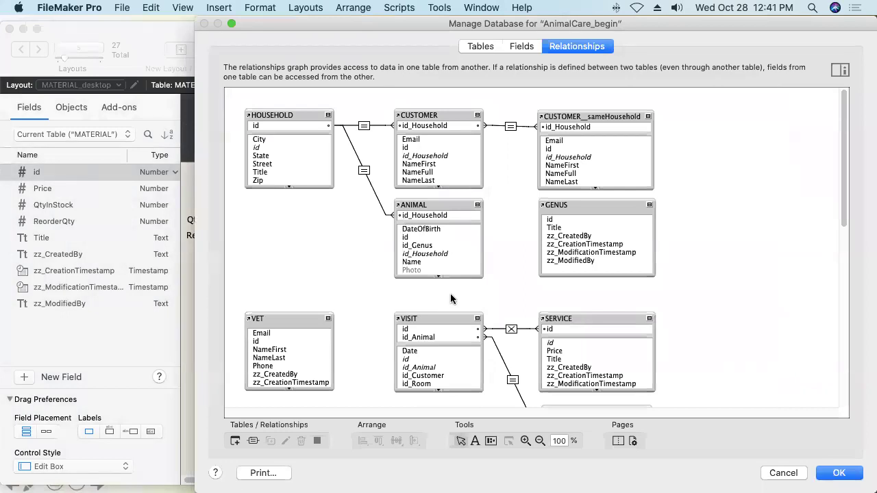
scroll(846, 221, "down", 1)
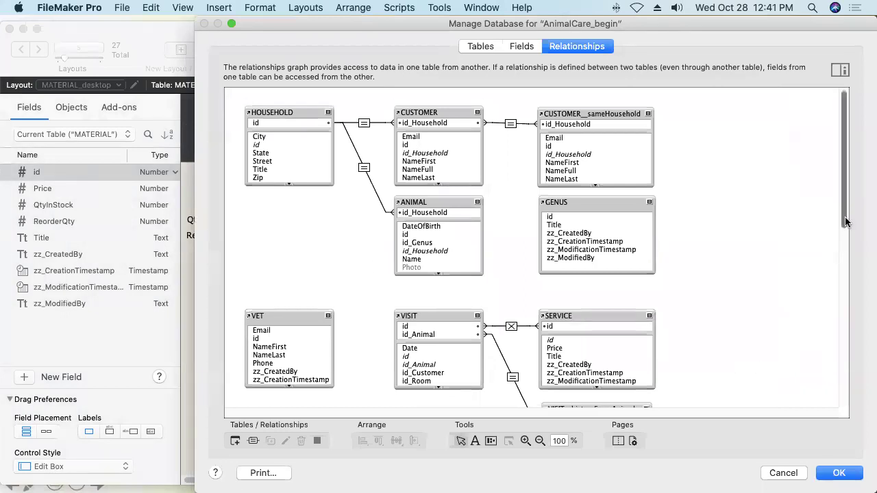
scroll(846, 221, "down", 10)
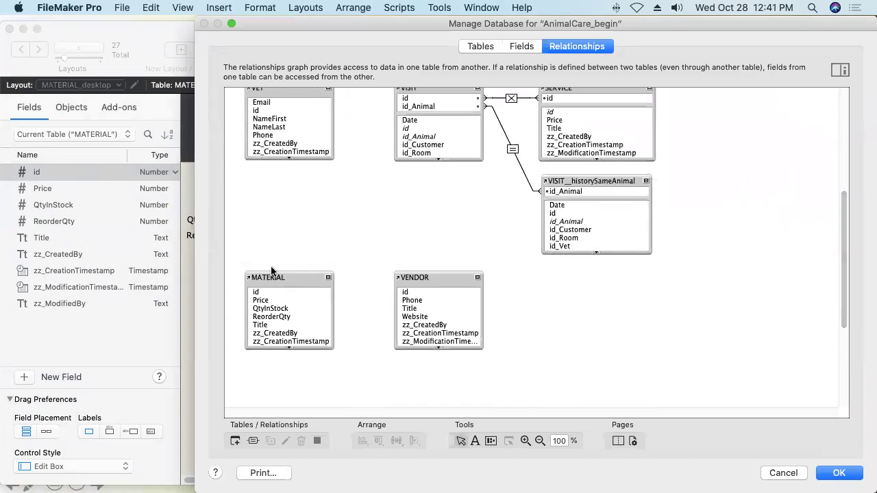
left_click(290, 278)
left_click(443, 275)
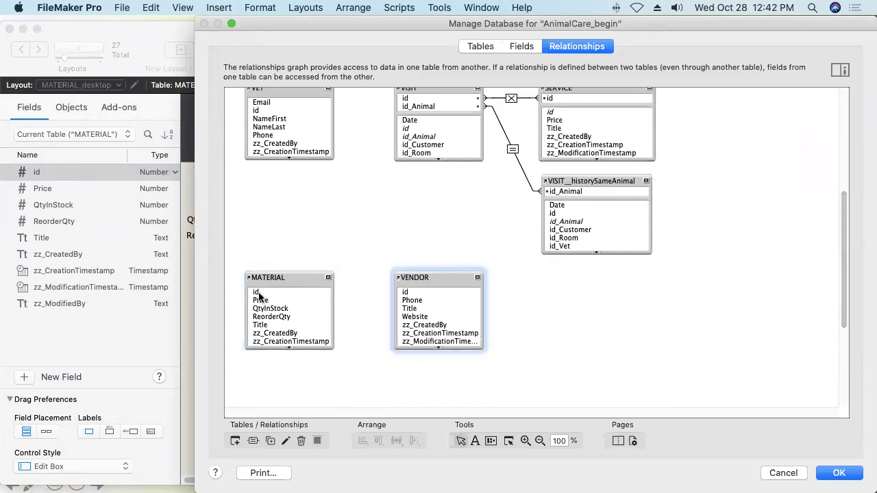
left_click_drag(259, 295, 409, 293)
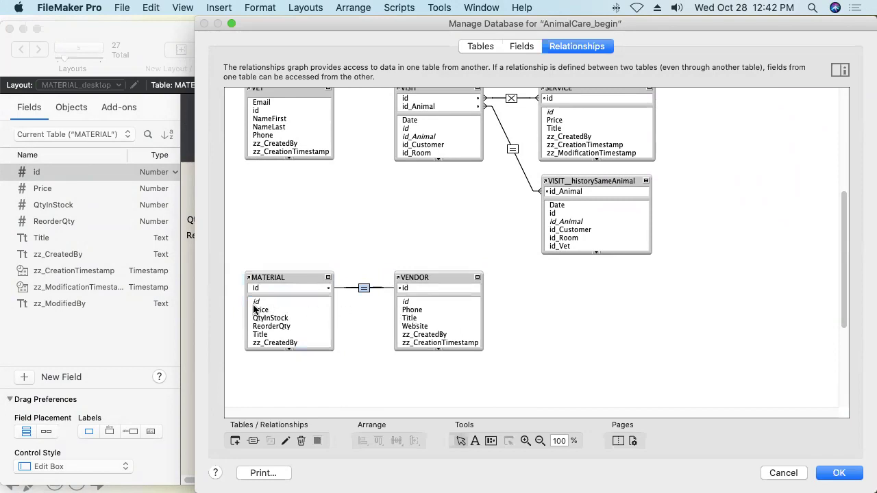
Change the MATERIAL–VENDOR relationship's operator to x (Cartesian join) and accept the database changes.
double_click(364, 289)
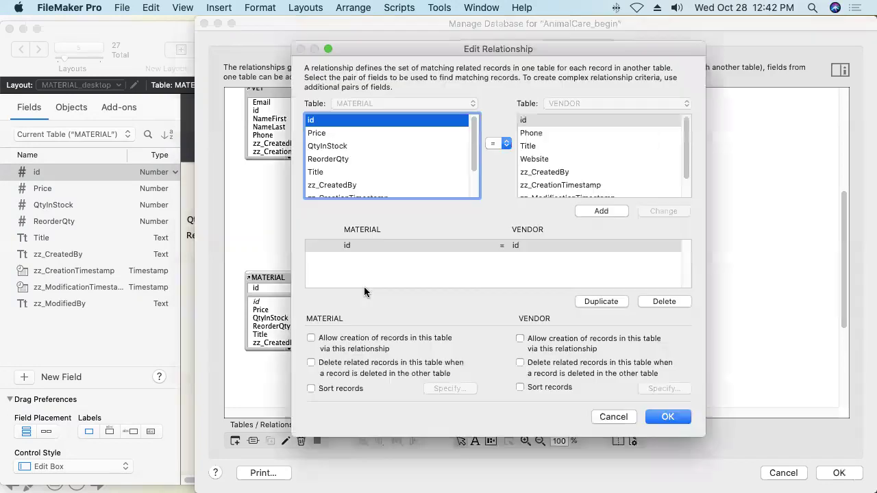
left_click(501, 145)
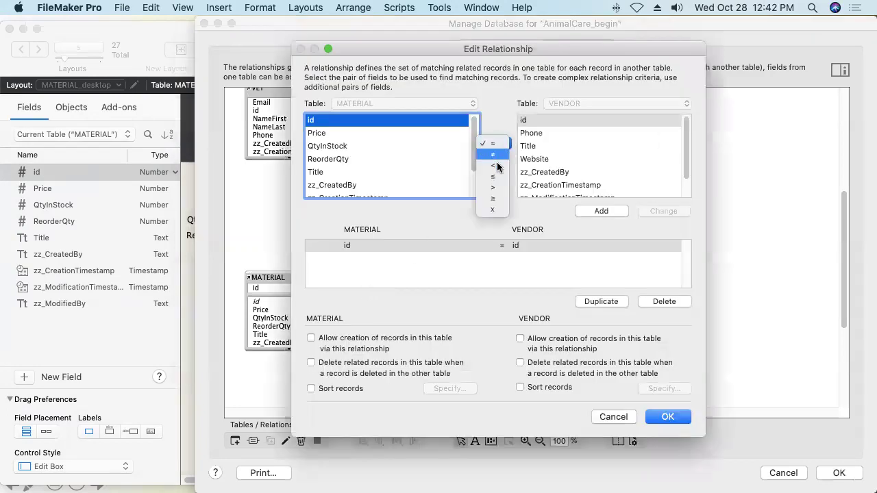
left_click(493, 217)
left_click(664, 211)
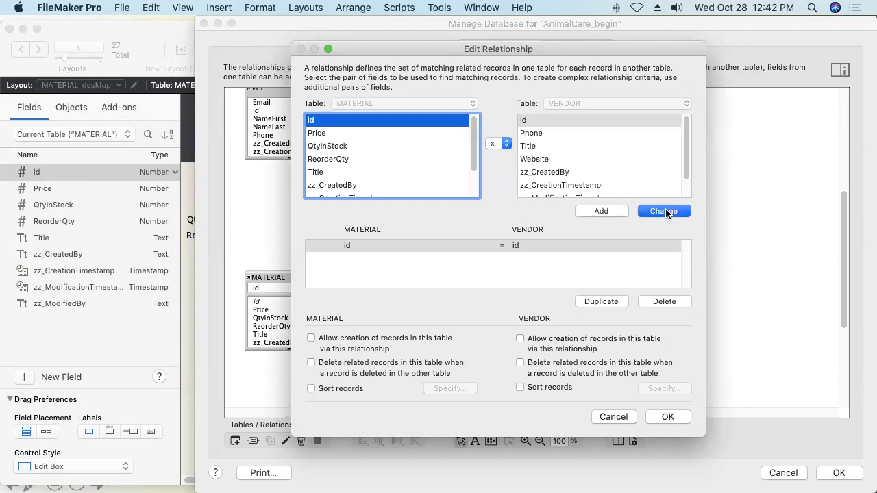
left_click(668, 418)
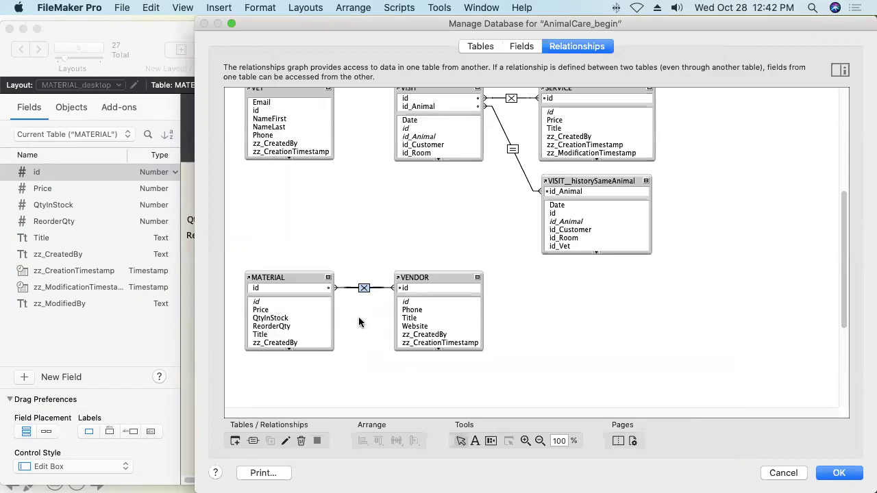
left_click(831, 474)
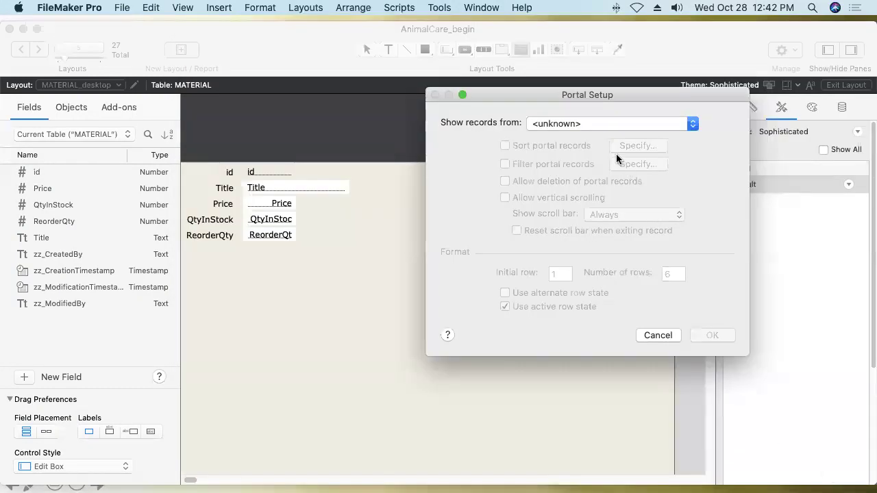
Set the new portal to show VENDOR records with vertical scrolling allowed and the active row state turned off.
left_click(574, 125)
left_click(561, 156)
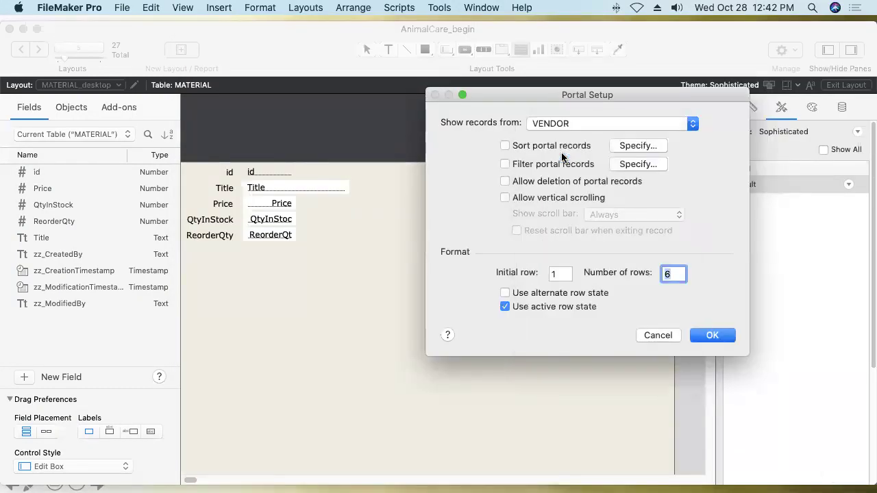
left_click(505, 198)
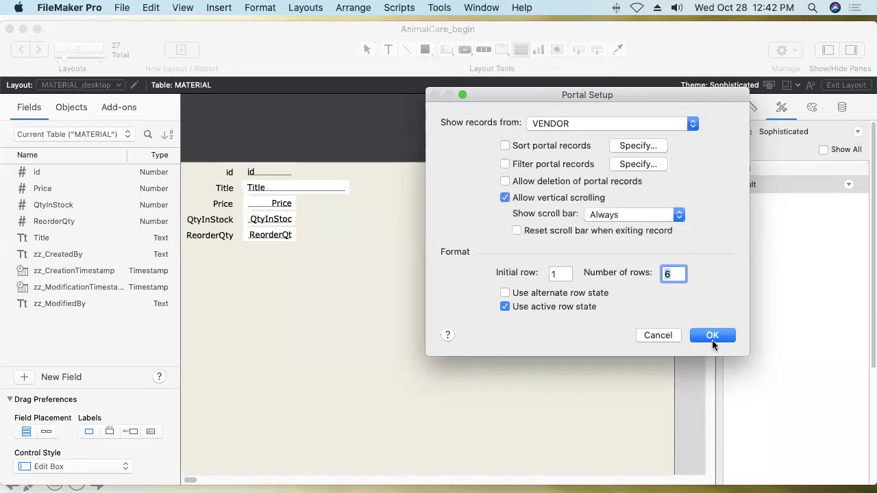
left_click(713, 335)
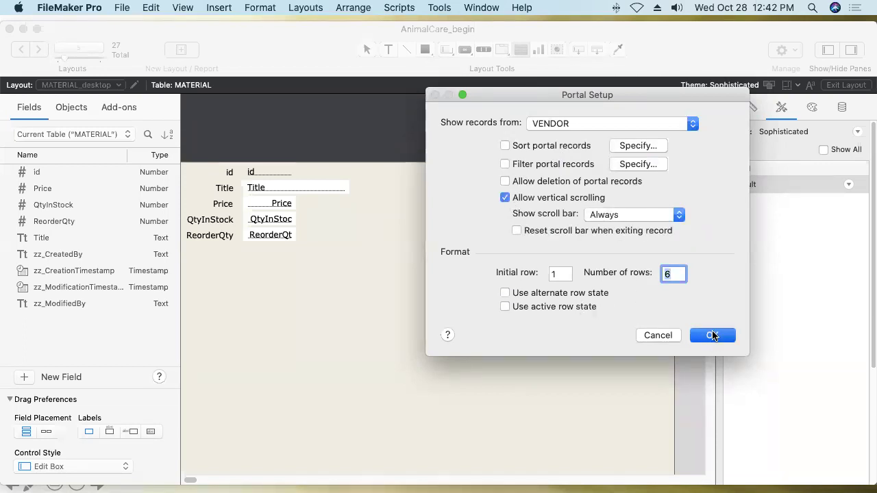
Include the VENDOR Title and Phone fields in the portal, in that order.
double_click(427, 159)
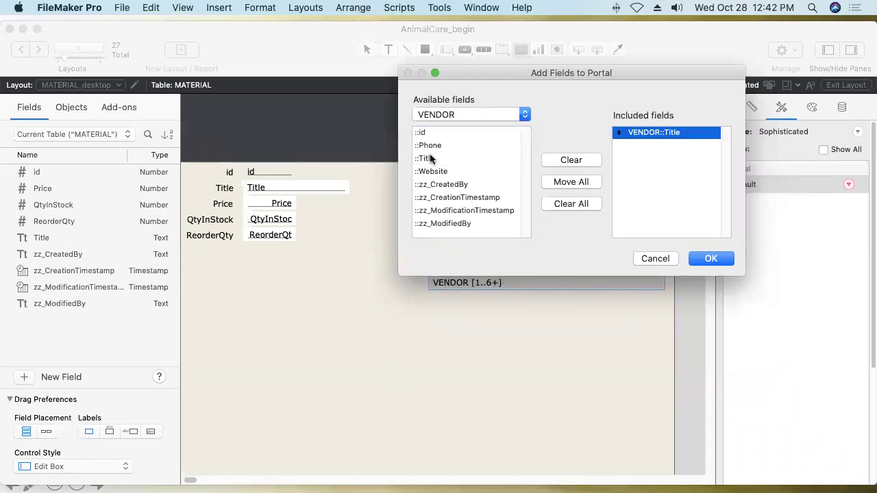
double_click(427, 146)
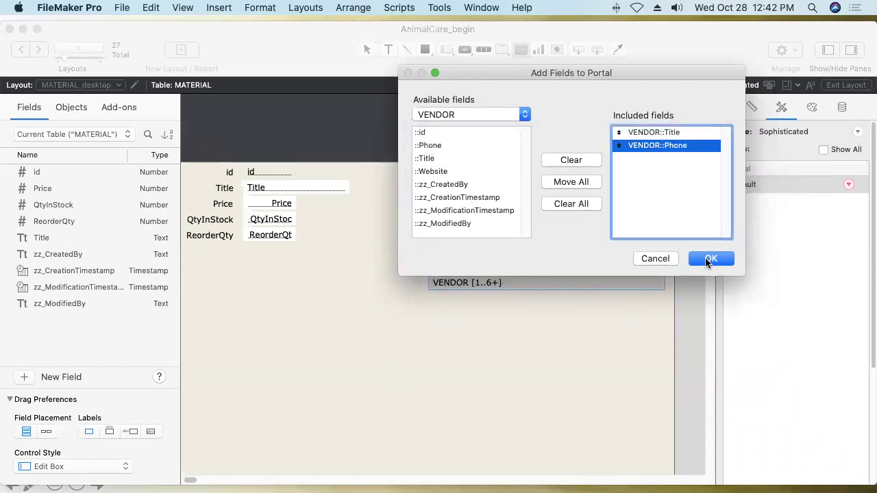
left_click(705, 259)
Narrow the portal's Phone field and widen its Title field to match the headings, and save and exit the layout.
left_click(597, 192)
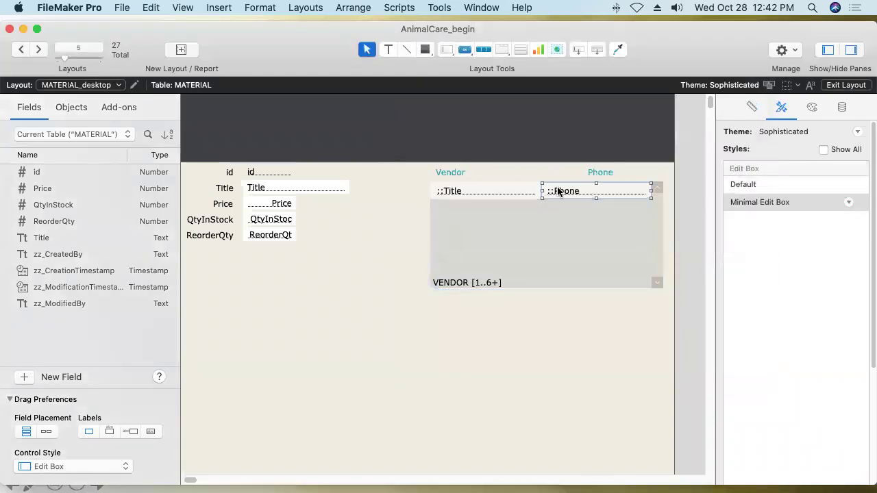
left_click_drag(546, 191, 583, 191)
left_click(533, 191)
left_click(829, 87)
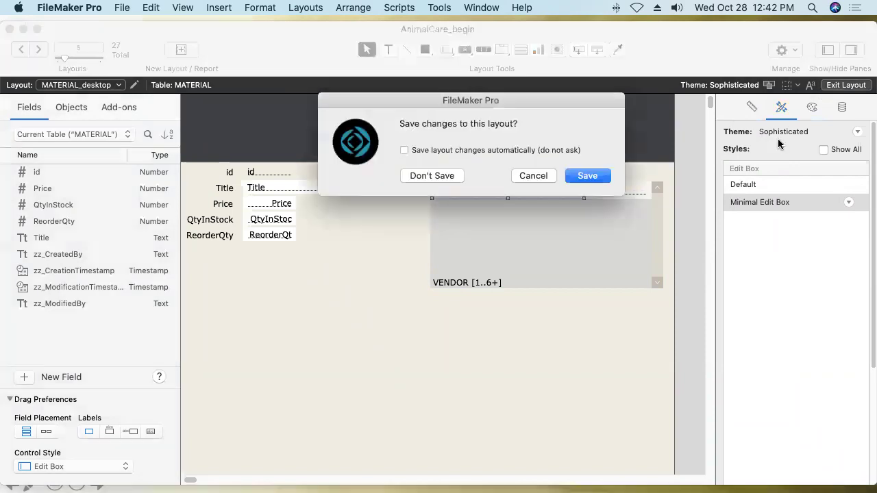
left_click(588, 175)
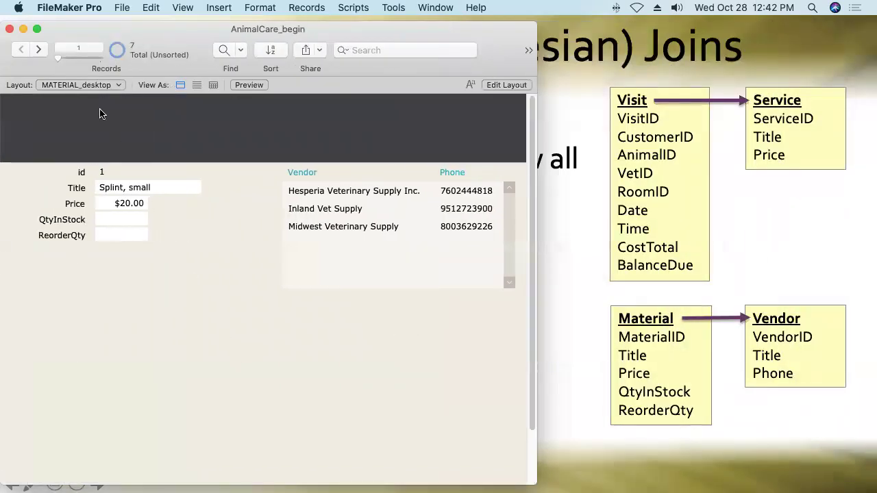
Browse several material records to compare the vendor portal, and return to the presentation to show the Multi-Predicate Relationships slide.
left_click(38, 49)
left_click(38, 49)
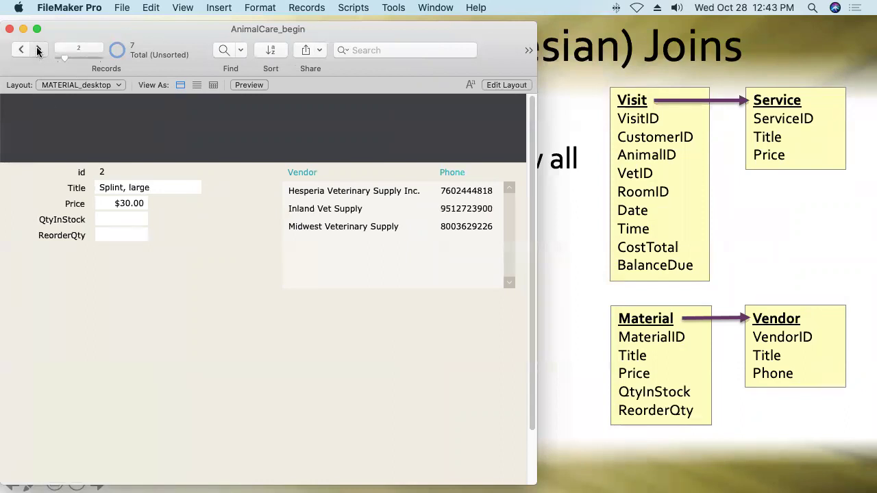
left_click(37, 49)
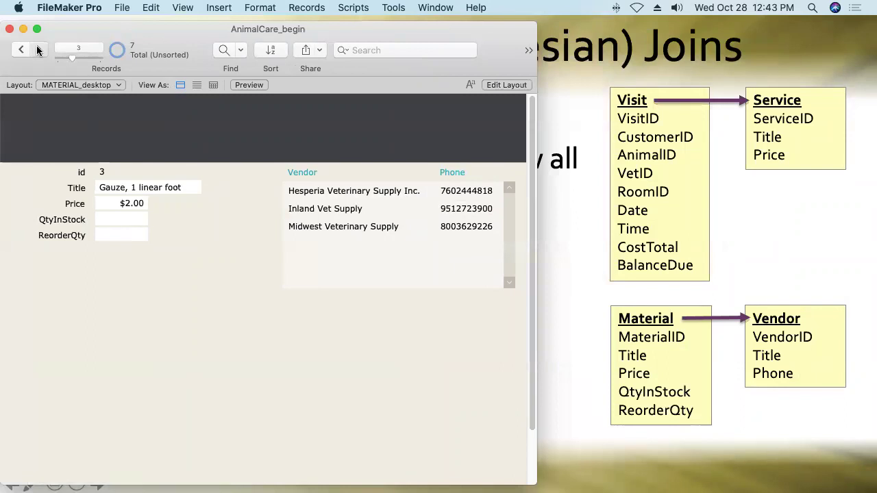
left_click(37, 49)
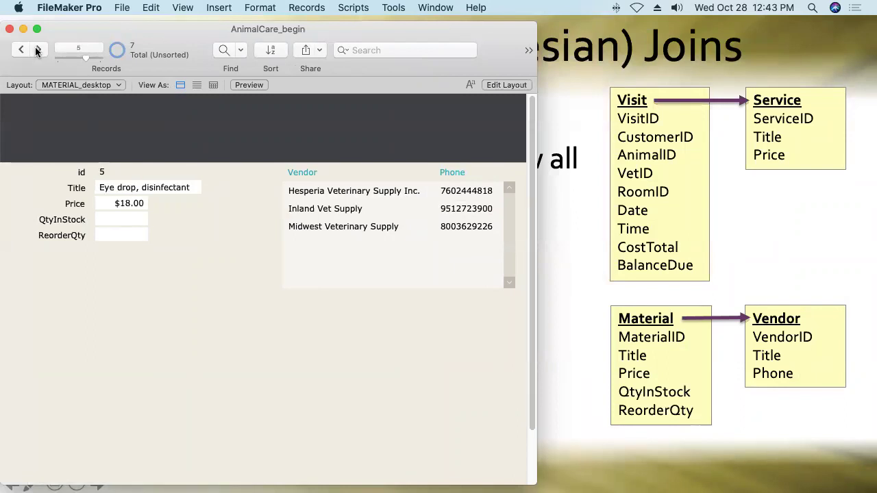
left_click(38, 49)
left_click(21, 50)
left_click(37, 49)
left_click(571, 303)
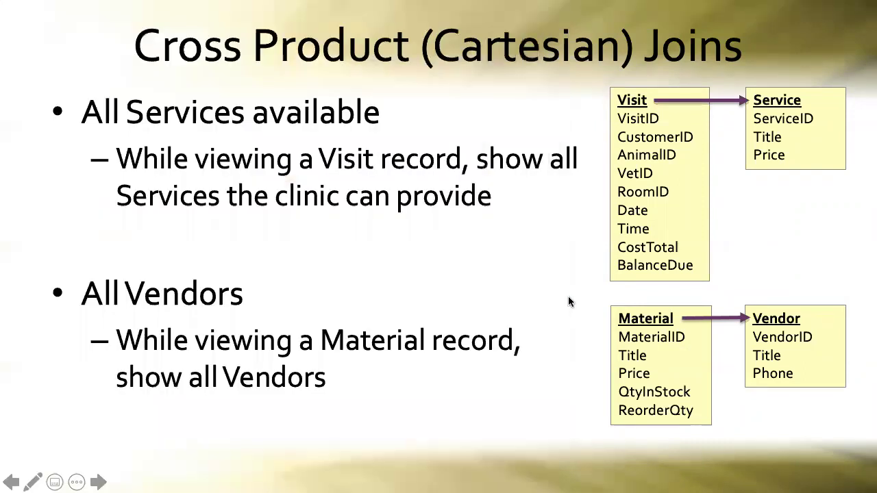
left_click(507, 280)
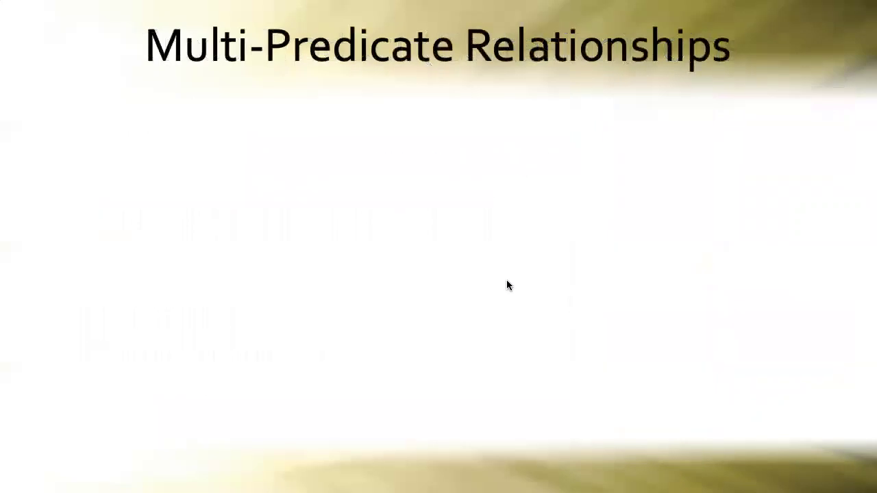
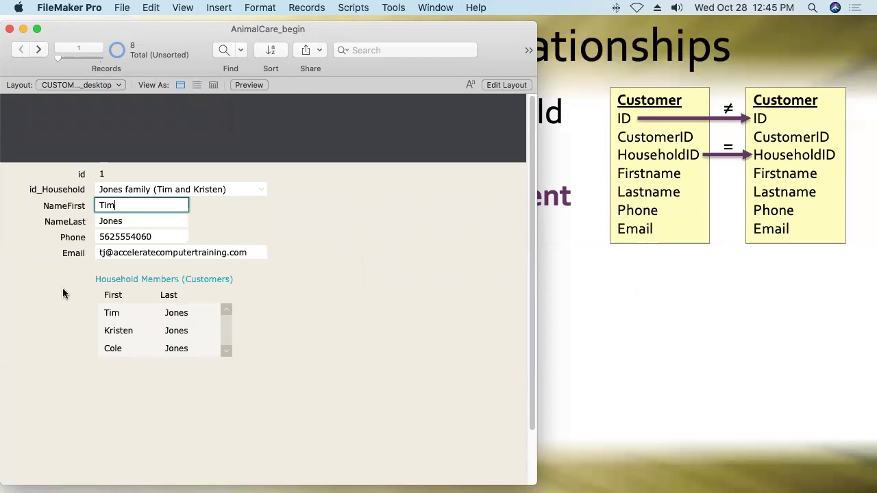
Examine the first row of the Household Members portal on the first customer record.
left_click(154, 312)
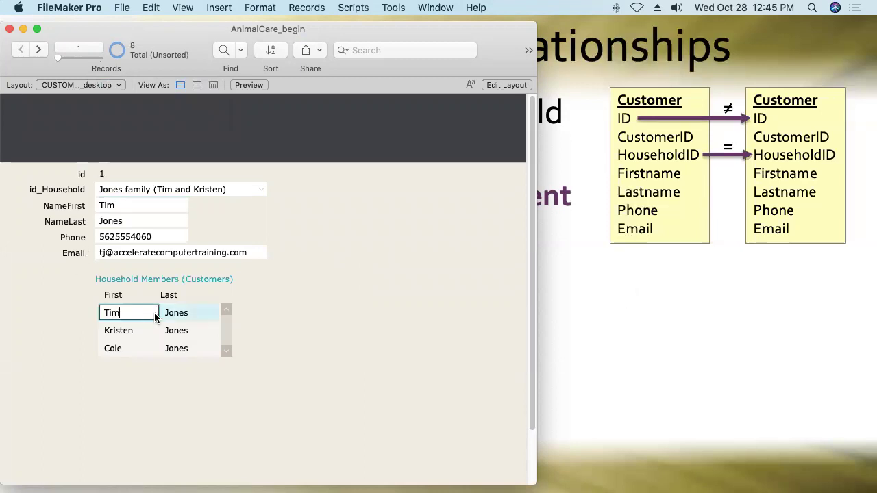
left_click(200, 312)
left_click(73, 317)
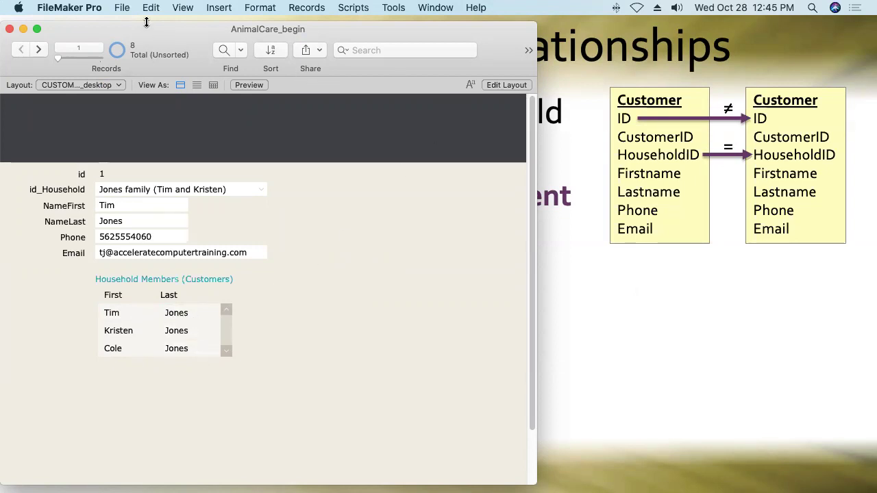
Open the database relationships graph and bring up the relationship between CUSTOMER and CUSTOMER__sameHousehold for editing.
left_click(117, 7)
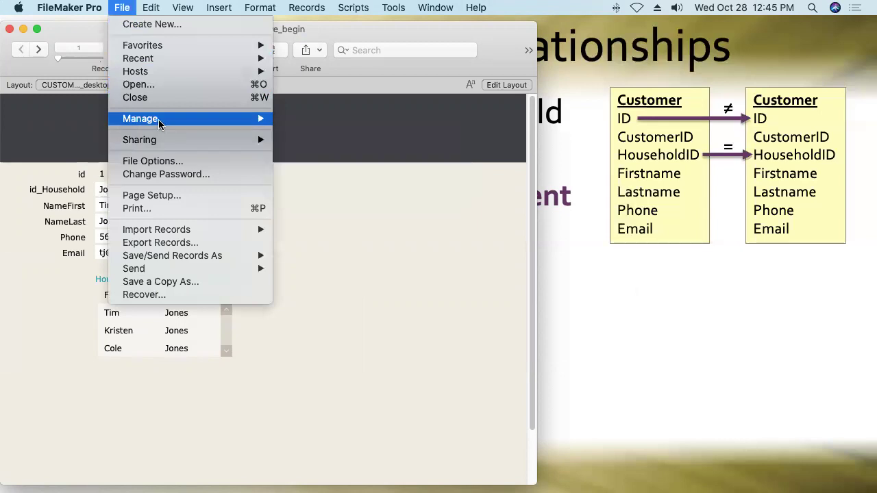
mouse_move(232, 120)
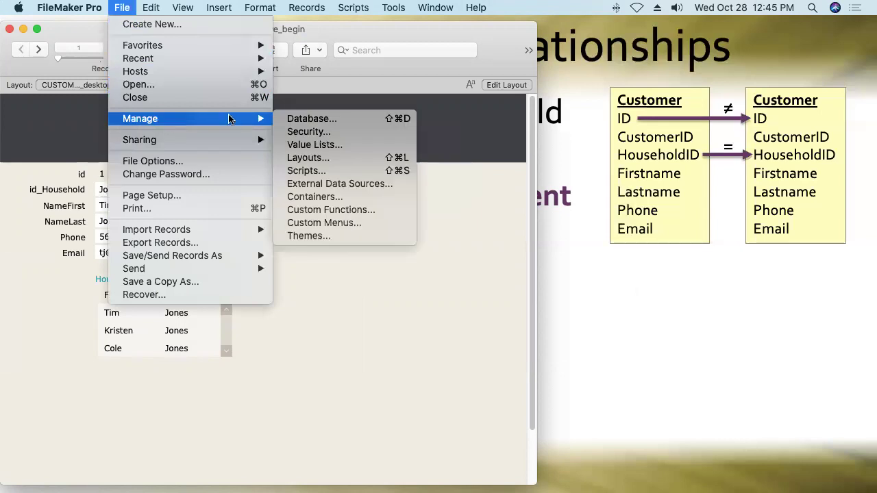
left_click(312, 120)
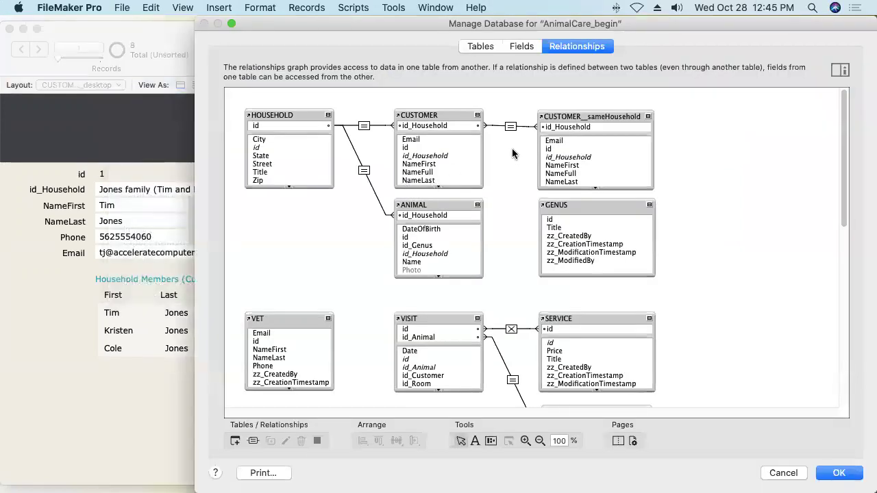
left_click(510, 129)
double_click(510, 128)
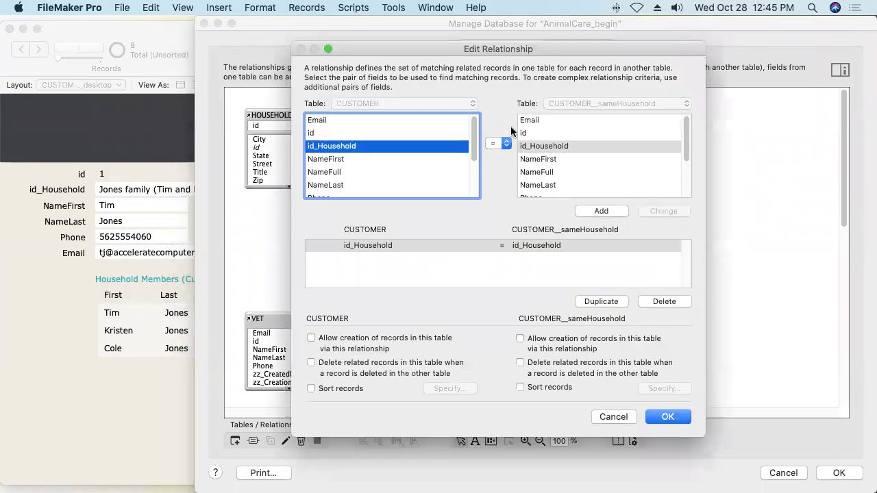
Add the second criterion id ≠ id to the CUSTOMER–CUSTOMER__sameHousehold relationship and accept it.
left_click(312, 134)
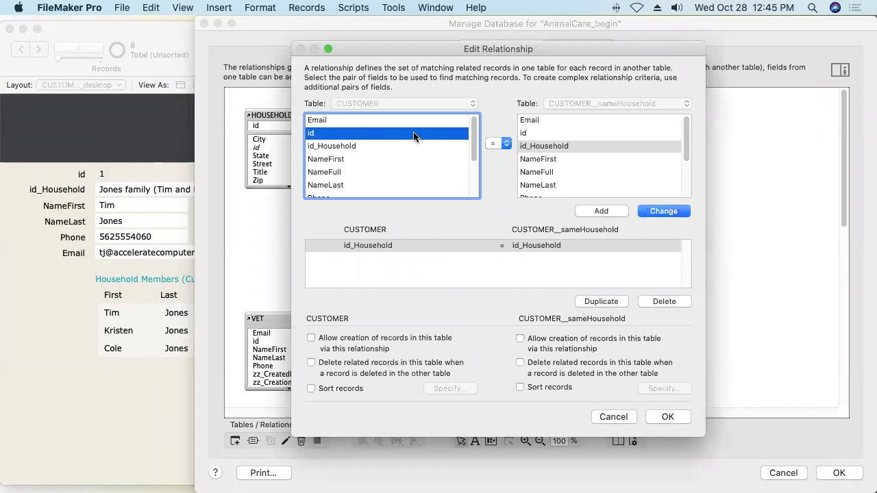
left_click(497, 142)
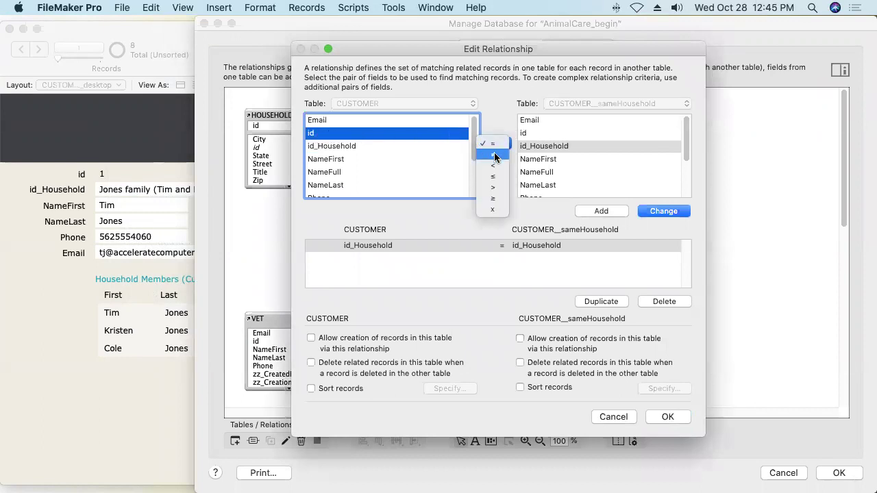
left_click(494, 154)
left_click(527, 134)
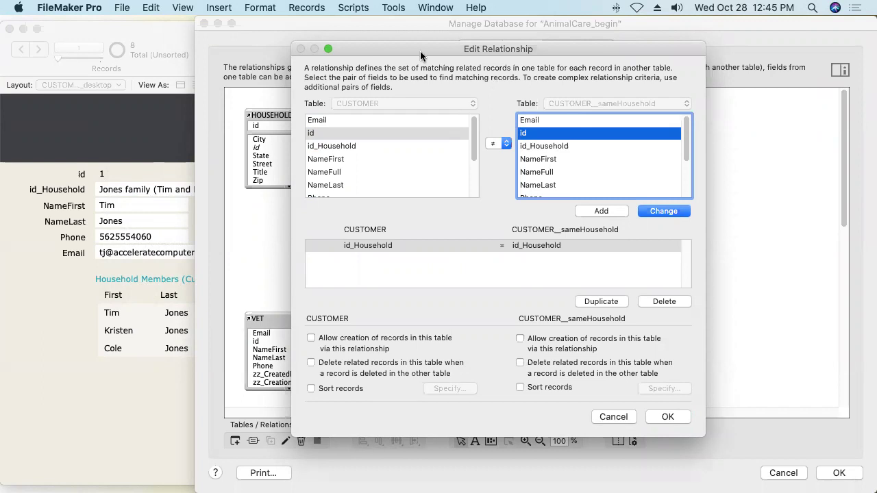
left_click_drag(418, 46, 541, 51)
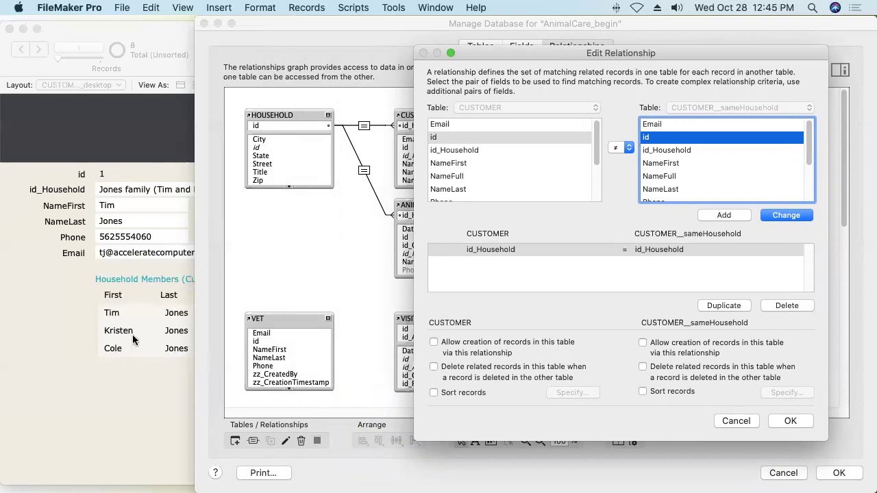
left_click(715, 215)
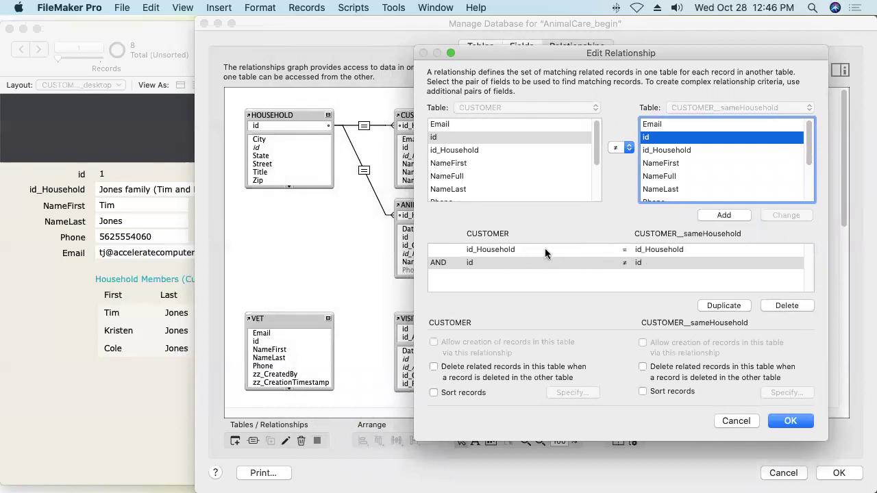
left_click(647, 250)
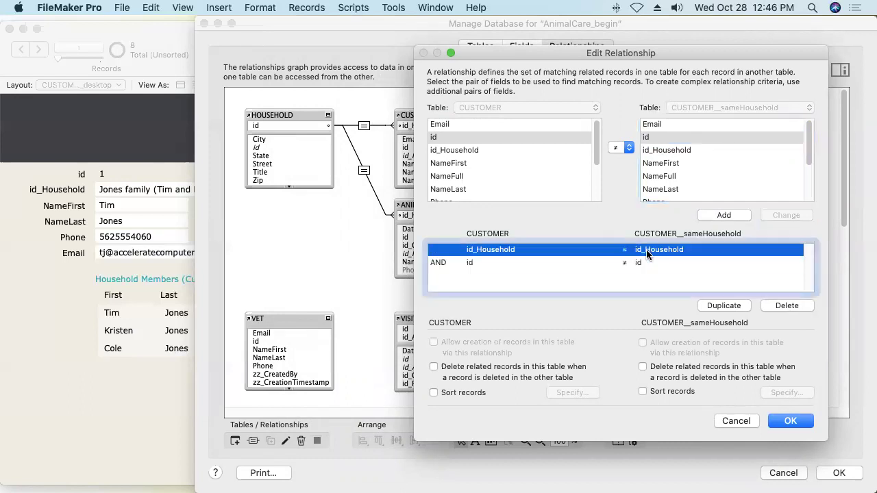
left_click(647, 263)
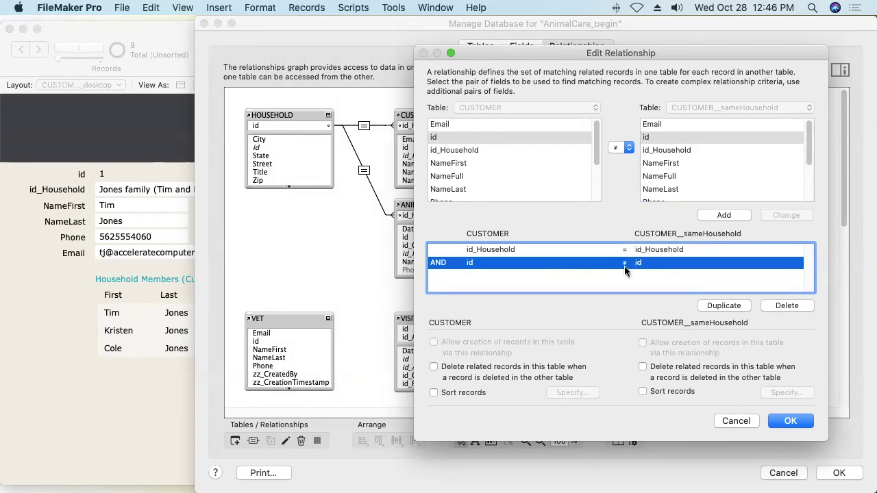
left_click(788, 422)
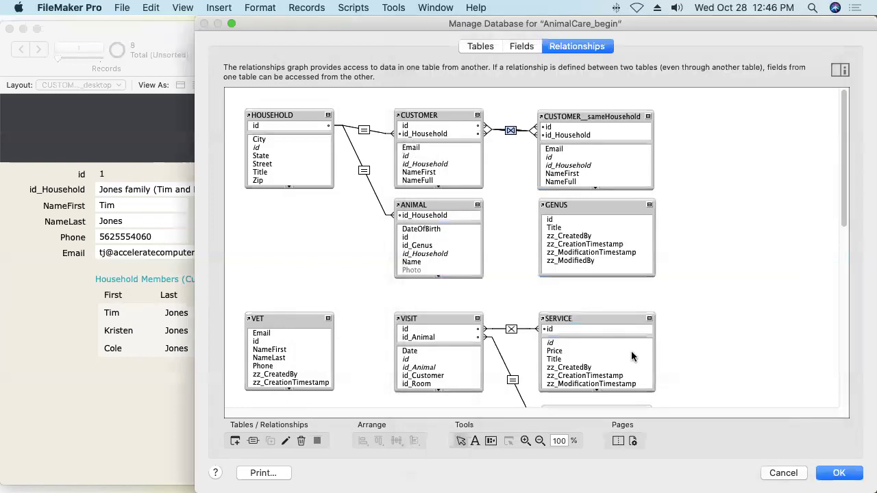
Compare the operator symbols in the graph and review both criteria of the CUSTOMER–CUSTOMER__sameHousehold relationship without changing them.
left_click(510, 147)
left_click(512, 331)
left_click(515, 205)
left_click(511, 132)
double_click(512, 132)
left_click(637, 262)
left_click(634, 251)
left_click(634, 261)
left_click(634, 252)
left_click(633, 262)
left_click(723, 421)
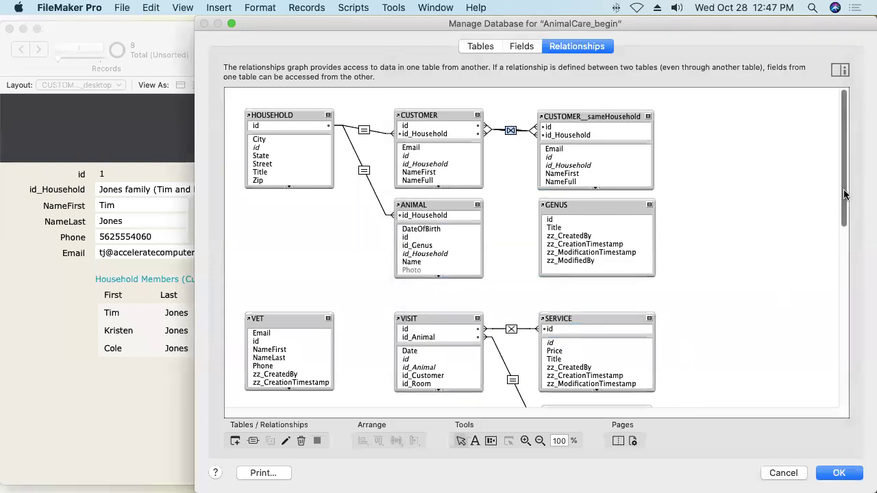
Add the second criterion id ≠ id to the VISIT–VISIT__historySameAnimal relationship and save the database changes.
left_click_drag(844, 195, 849, 249)
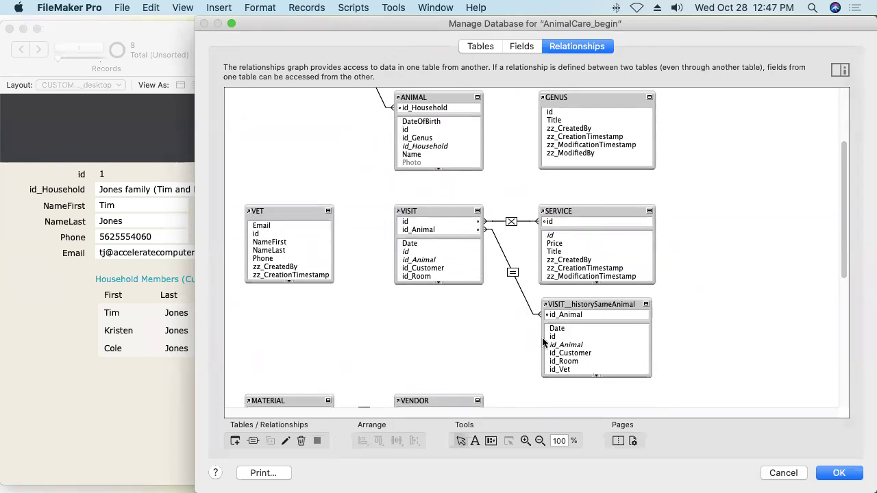
left_click(514, 274)
double_click(512, 275)
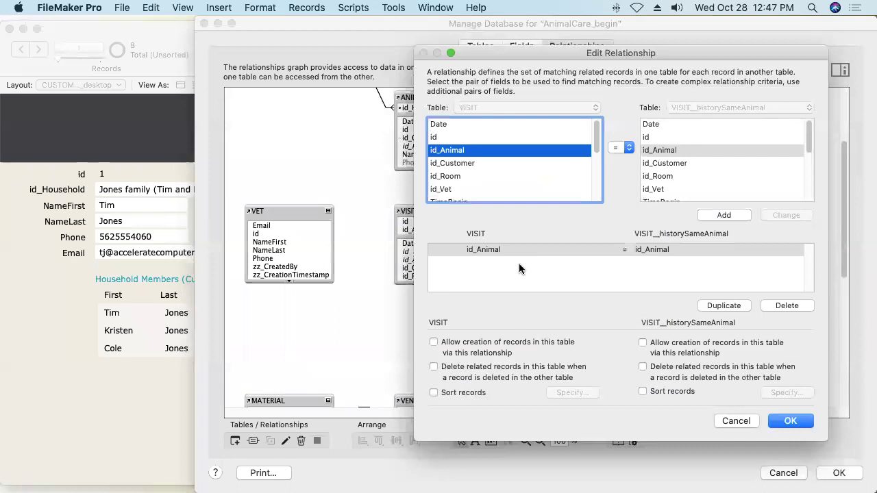
left_click(477, 138)
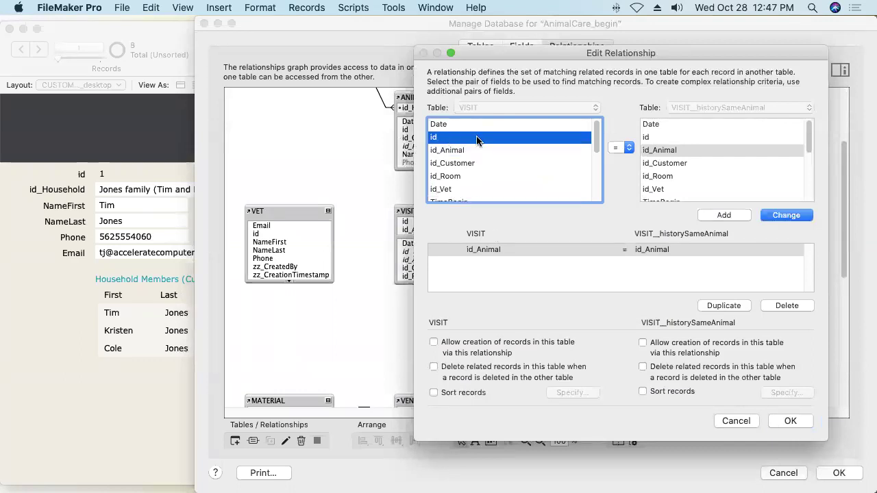
left_click(648, 140)
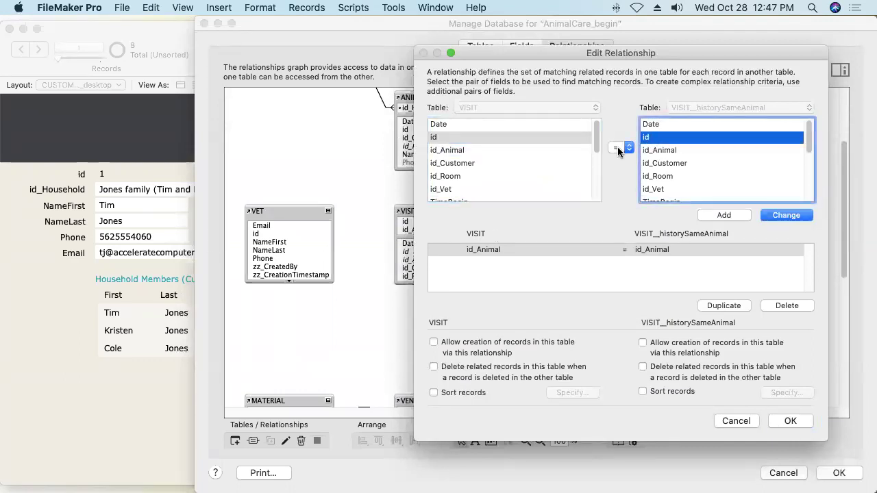
left_click(617, 146)
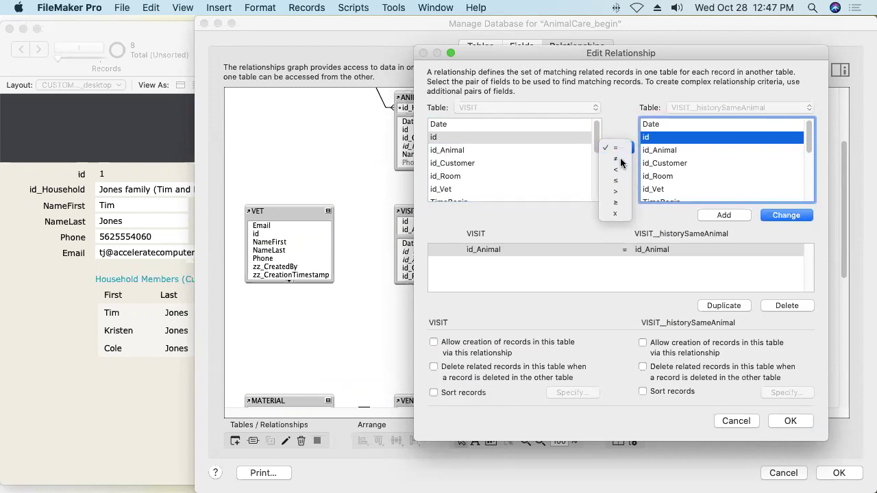
left_click(616, 144)
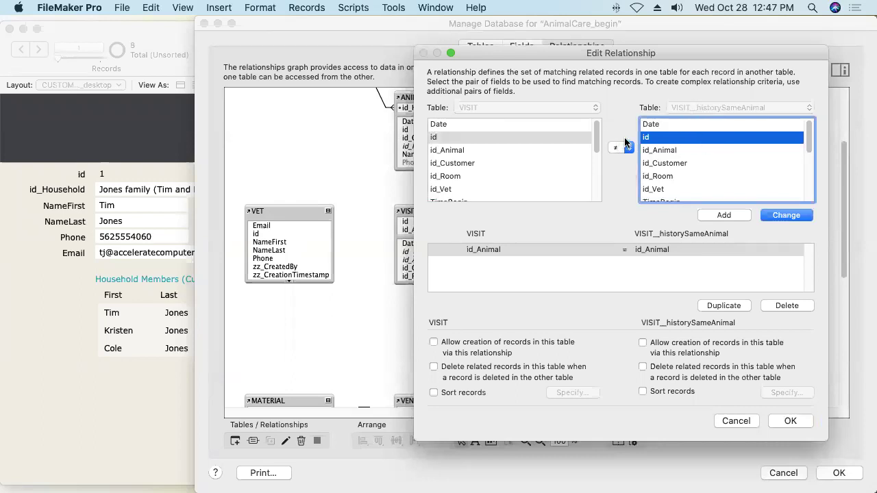
left_click(717, 214)
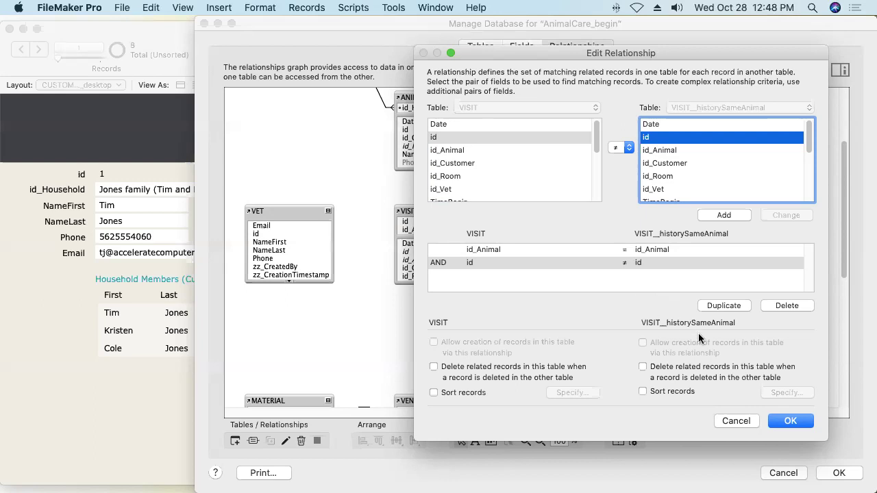
left_click(786, 420)
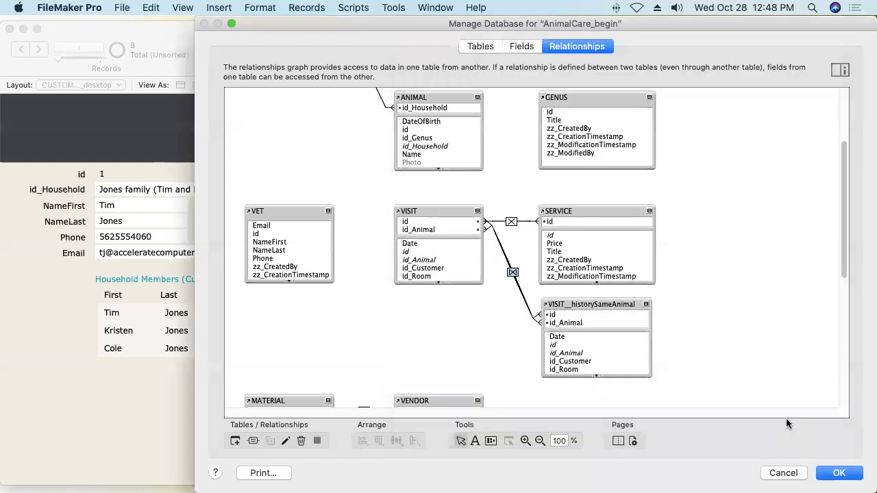
left_click(834, 472)
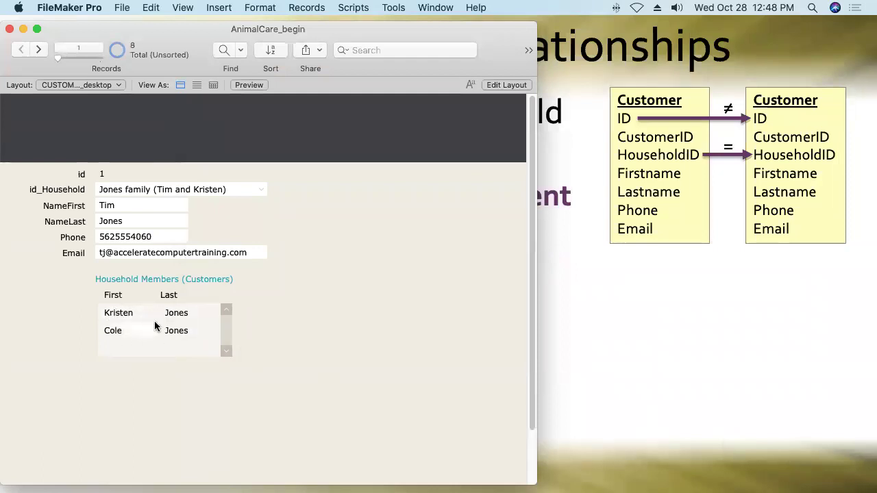
Browse the second, last and neighbouring customer records to check who is listed in the Household Members portal.
left_click(40, 51)
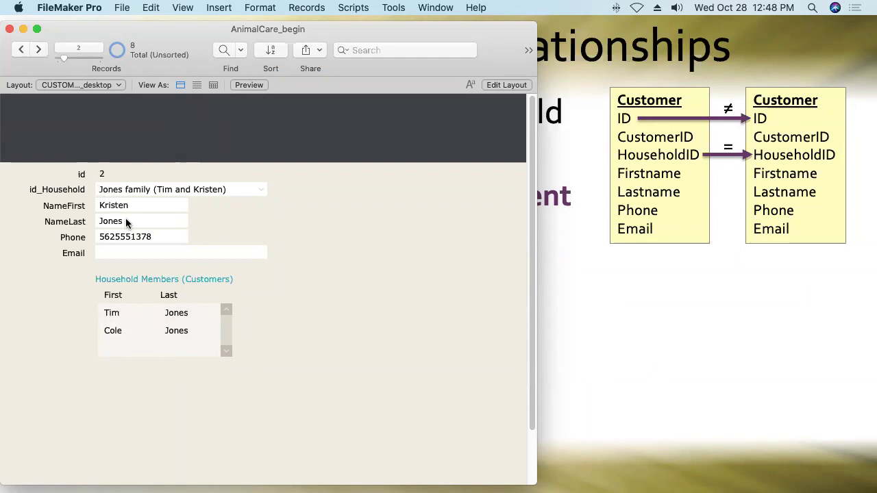
left_click_drag(63, 60, 126, 63)
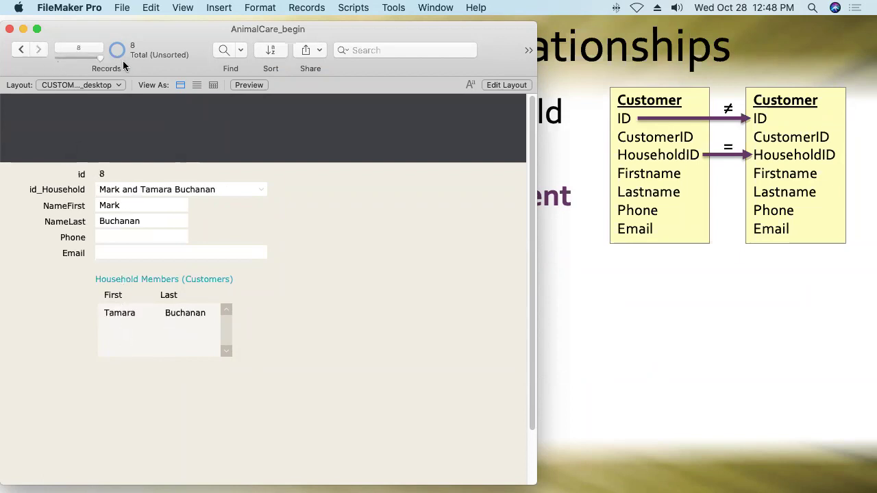
left_click(21, 50)
left_click(21, 51)
left_click(37, 50)
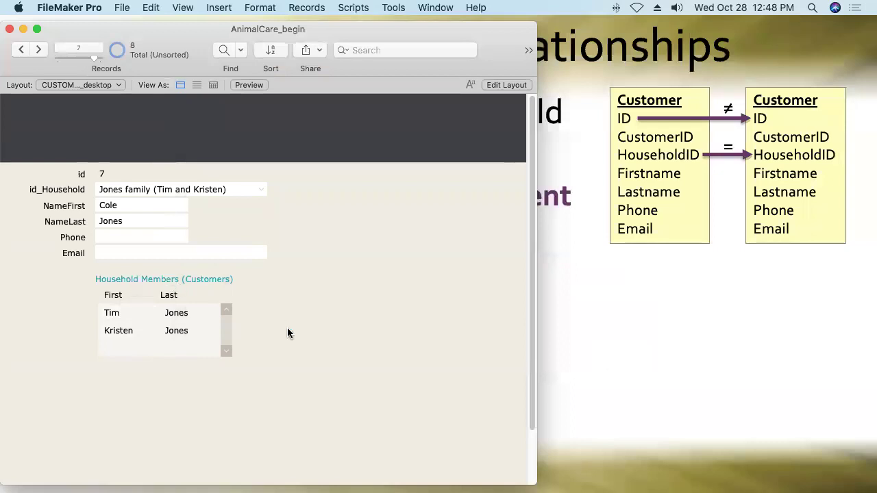
Show visit record 5 in the VISIT_desktop layout, examine its visit history portal, and return to the Multi-Predicate Relationships slide.
left_click(71, 83)
mouse_move(71, 82)
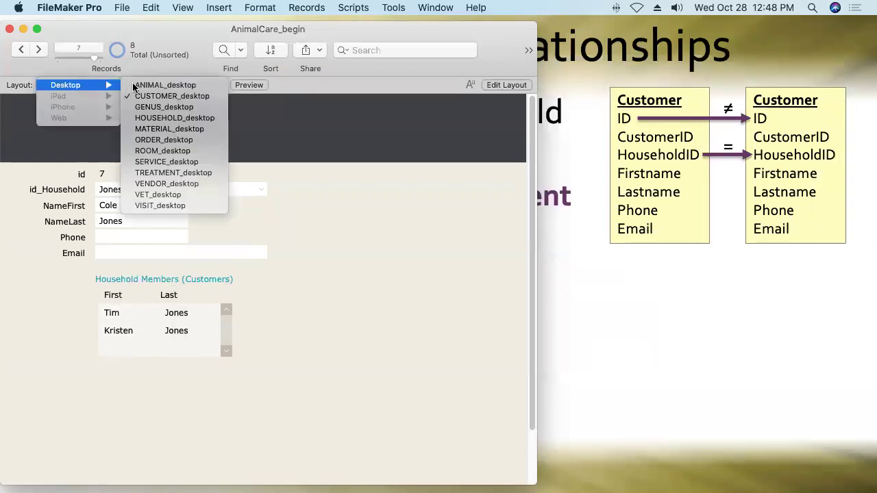
left_click(194, 206)
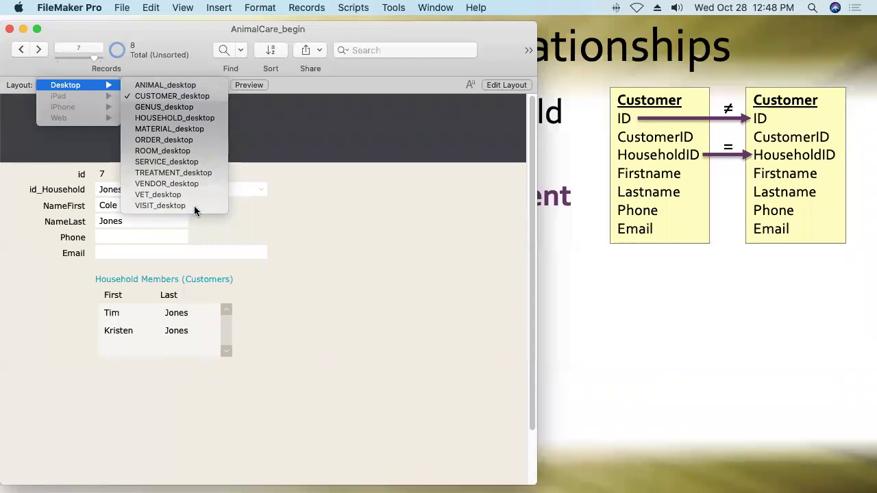
left_click(22, 50)
left_click(21, 51)
left_click(22, 51)
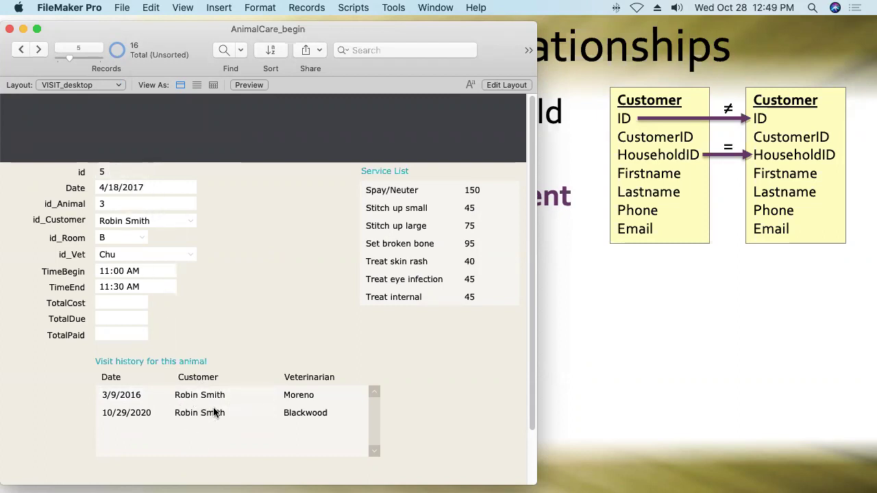
left_click(591, 341)
key("Right")
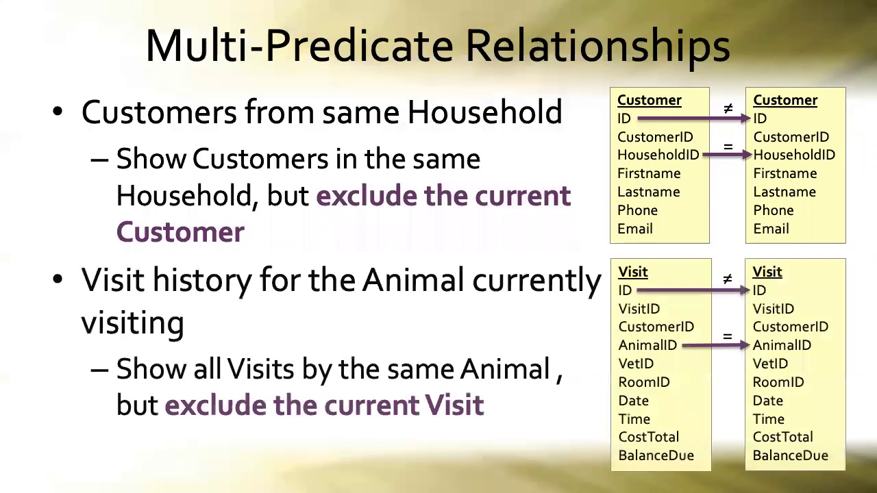
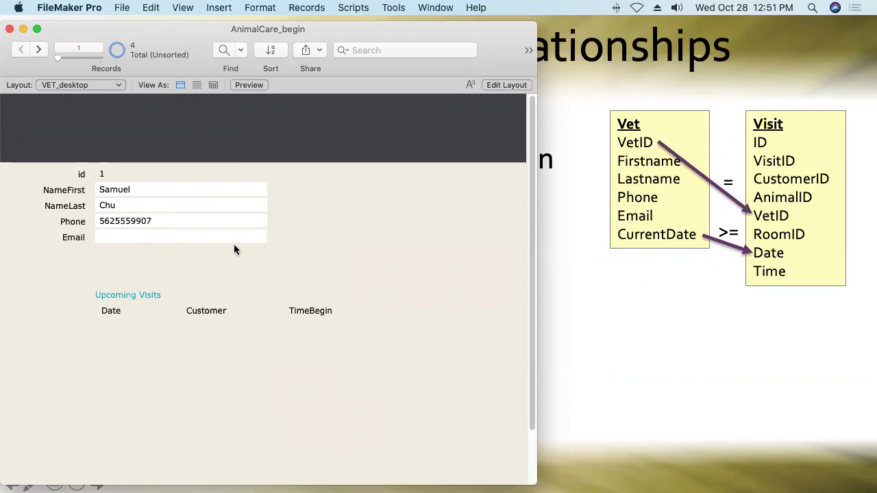
Create a calculation field named z_CurrentDate in the VET table of the database.
left_click(124, 7)
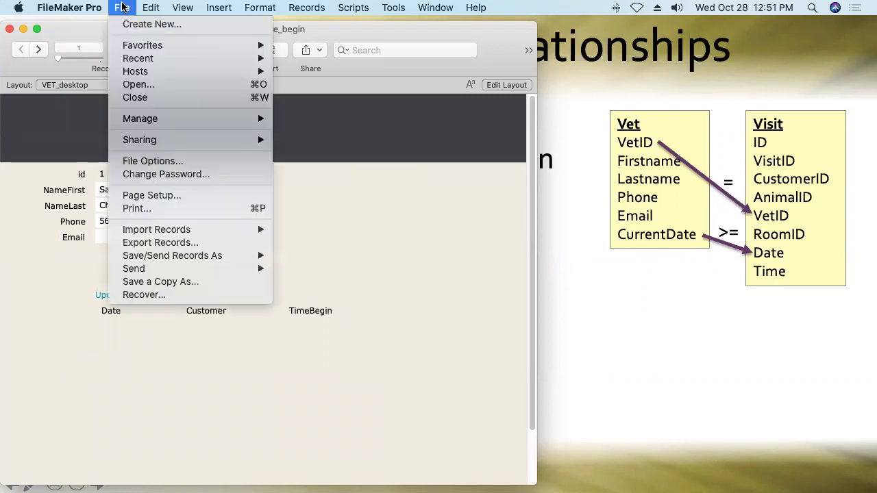
mouse_move(147, 118)
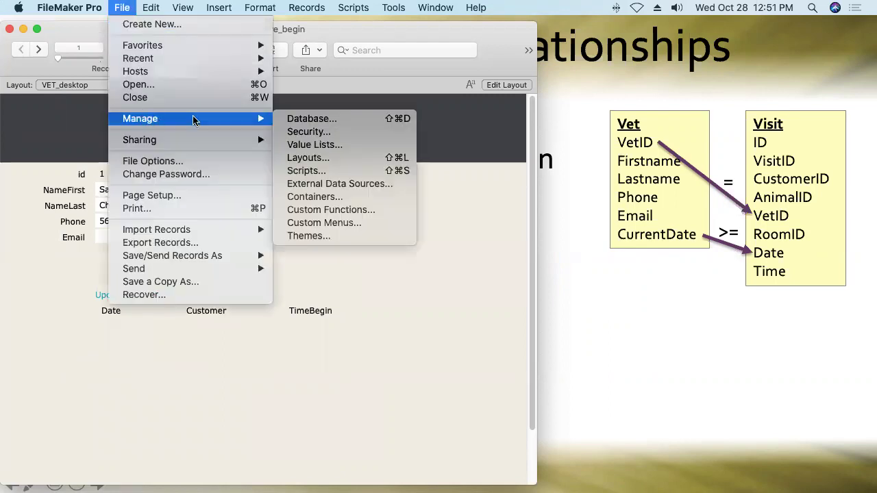
left_click(313, 119)
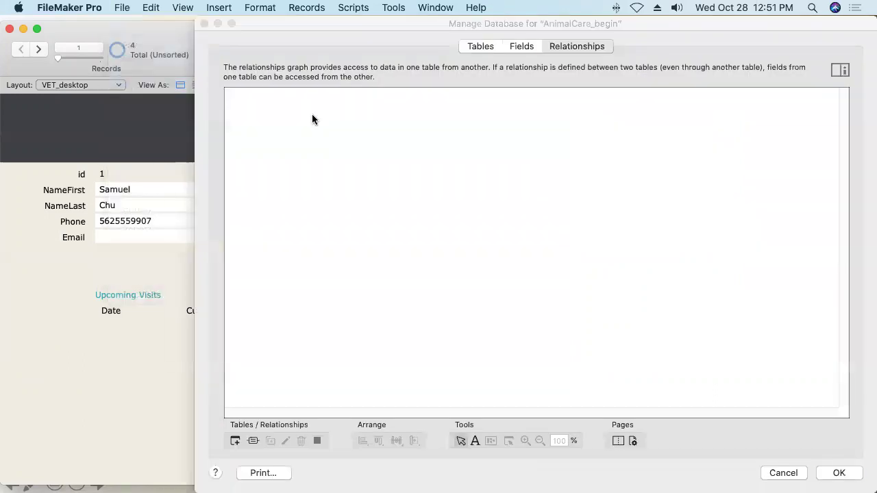
left_click(520, 50)
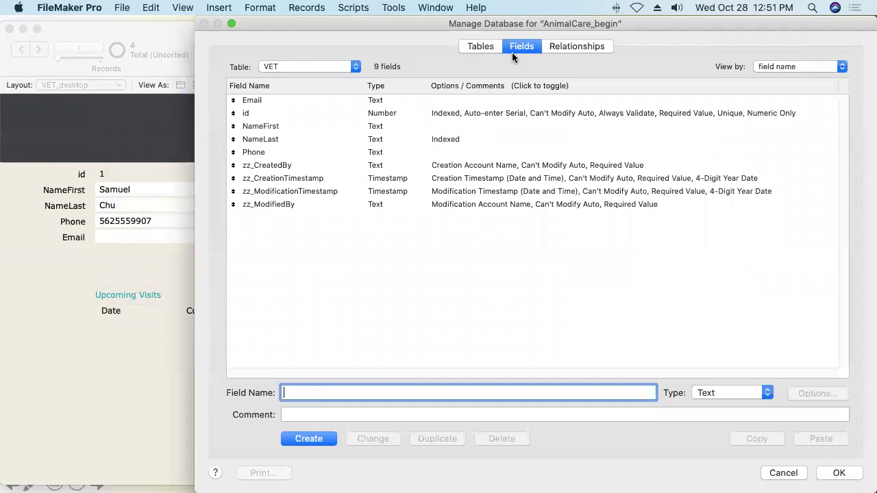
type("z_CurrentDate")
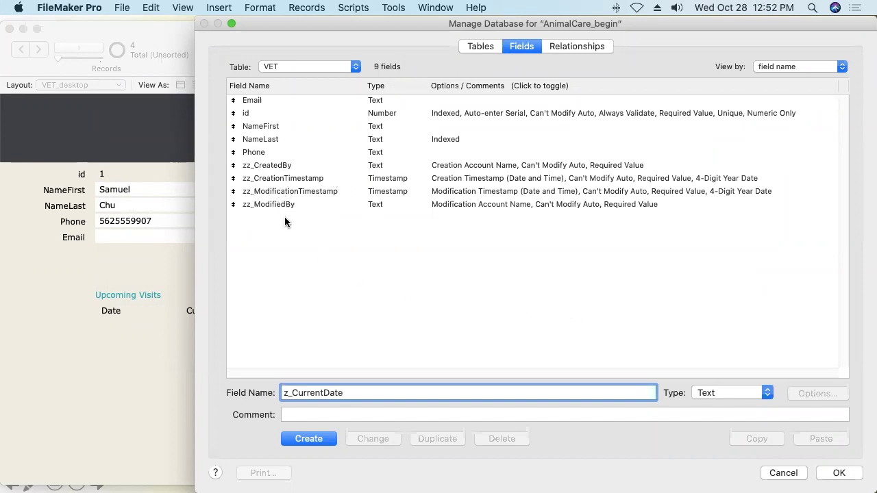
left_click(711, 395)
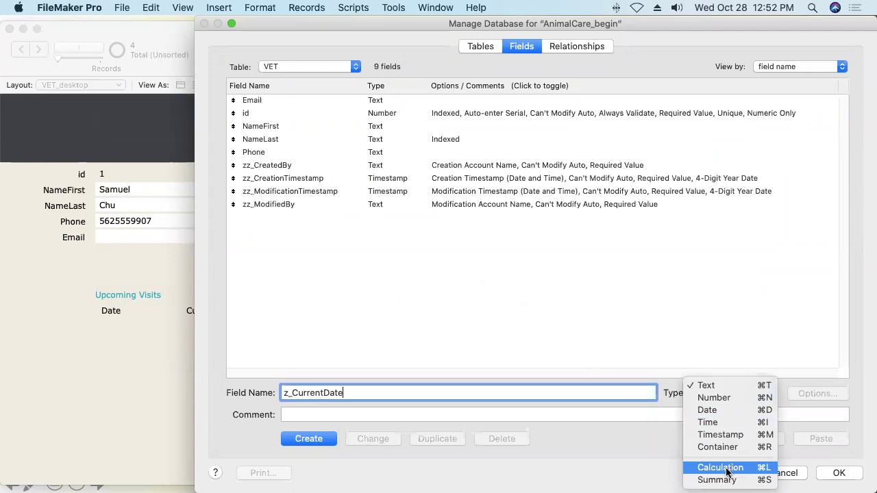
left_click(720, 467)
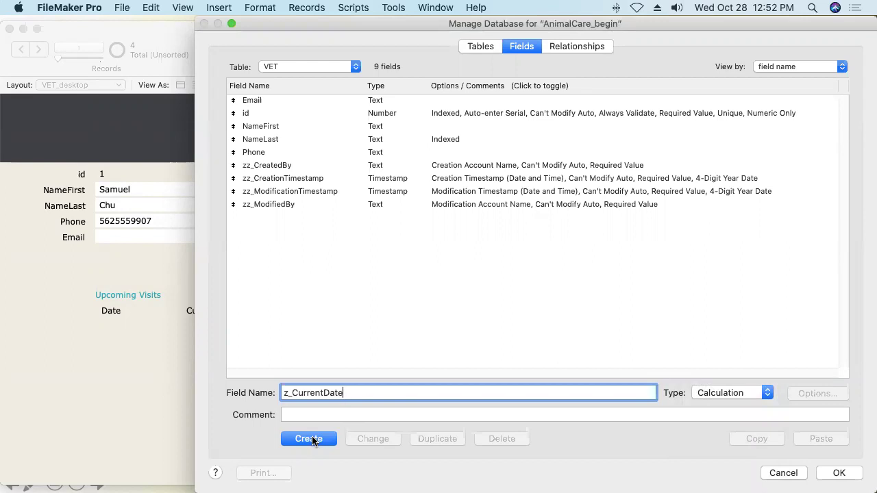
left_click(312, 440)
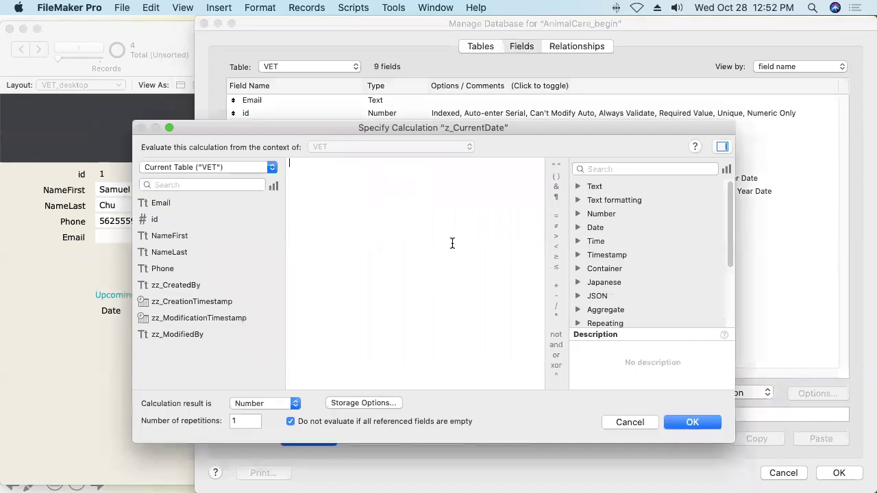
Define the z_CurrentDate formula as Get ( CurrentDate ) with a Date result.
type("get")
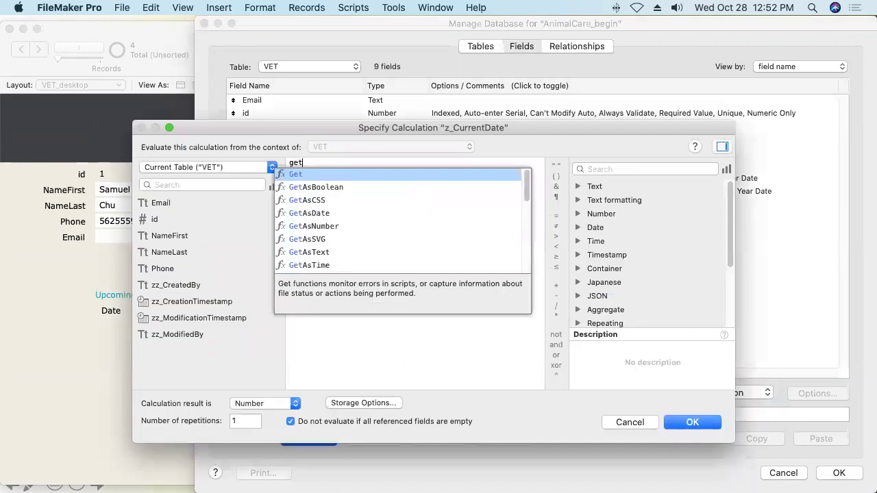
key("Return")
type("curr")
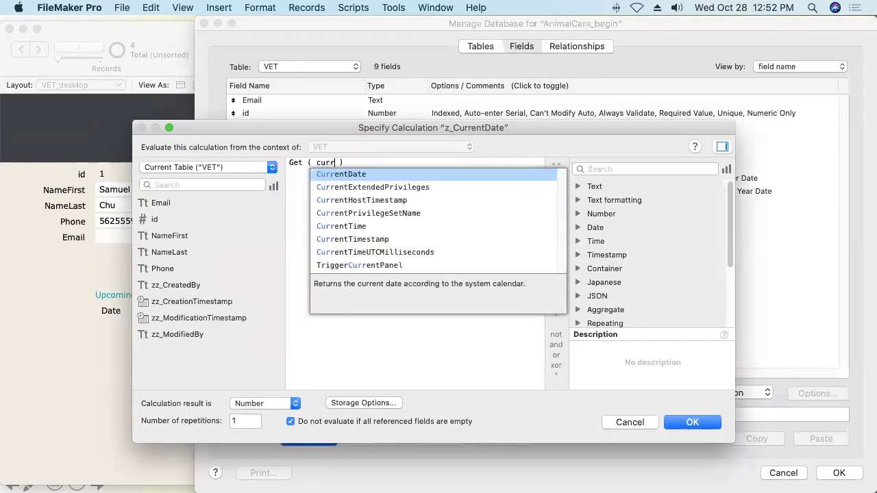
key("Return")
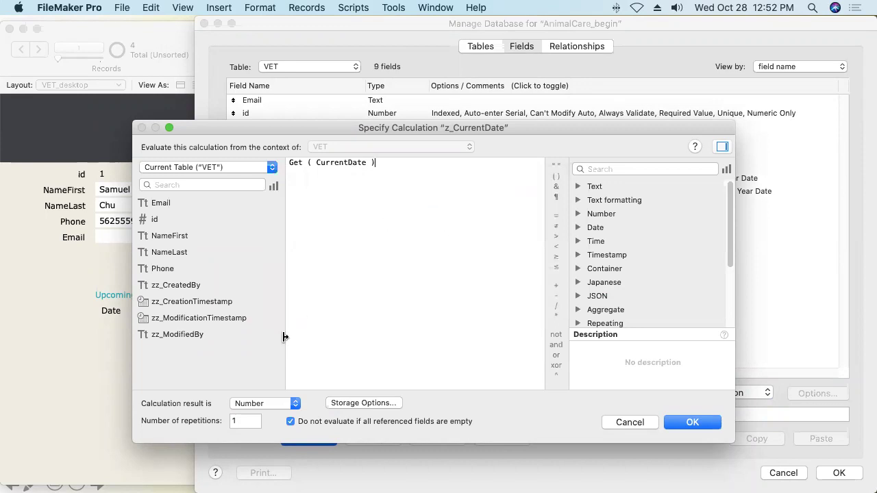
left_click(265, 403)
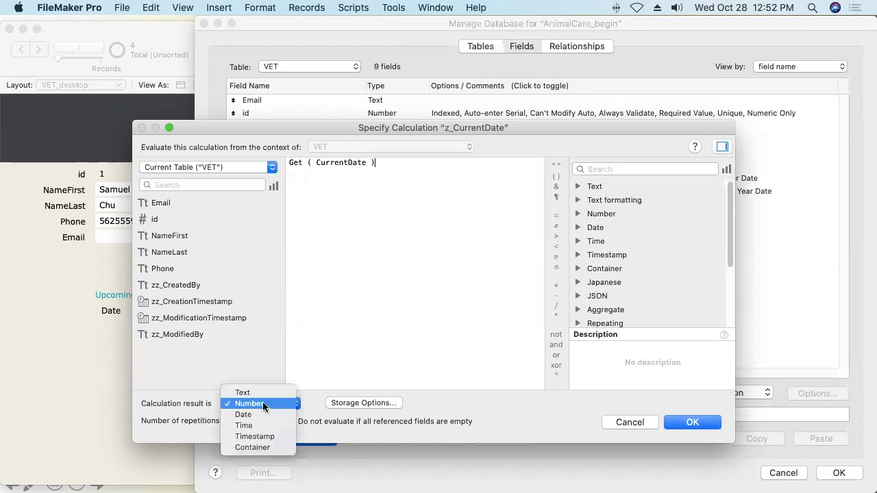
left_click(256, 414)
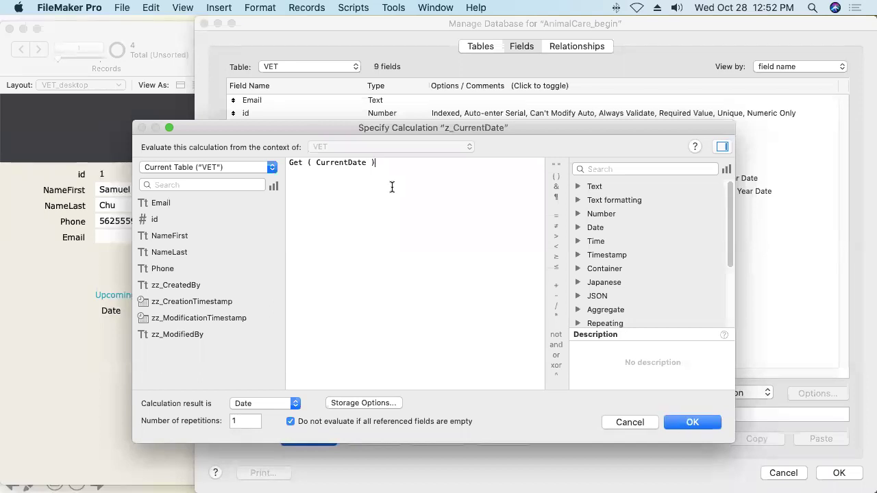
Set the storage options of z_CurrentDate to not store calculation results and recalculate when needed.
left_click_drag(338, 132, 354, 145)
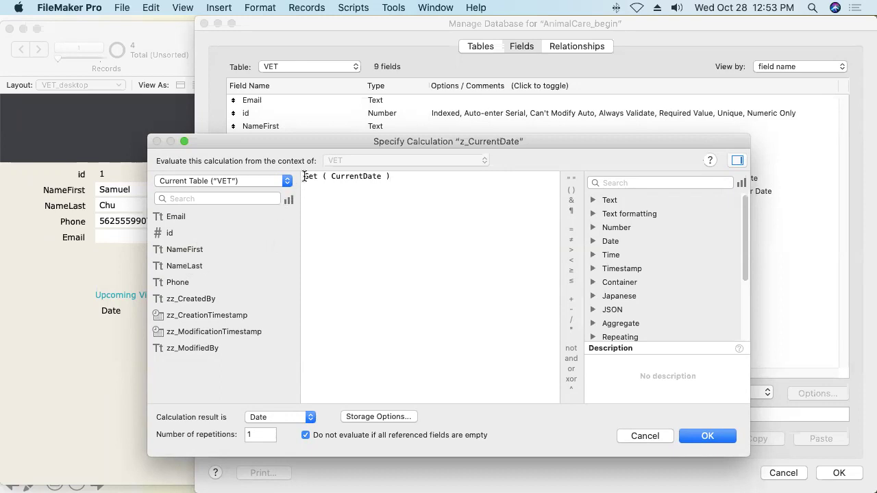
left_click_drag(304, 176, 390, 178)
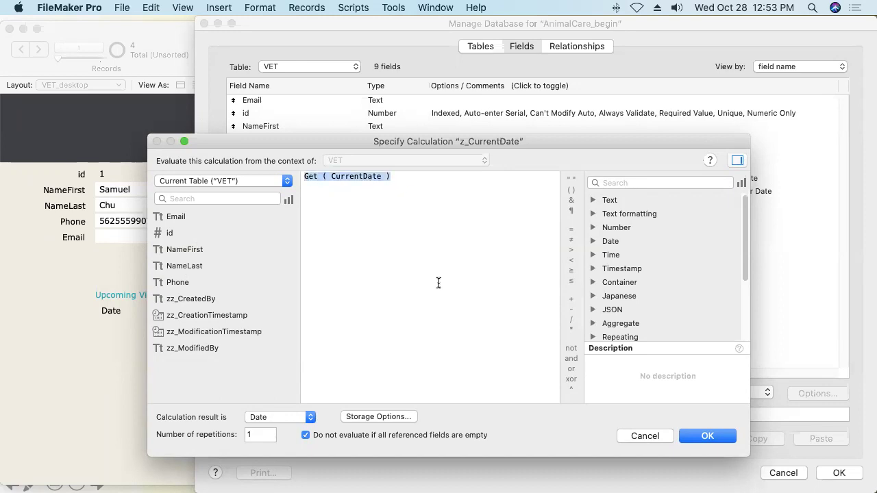
left_click(409, 218)
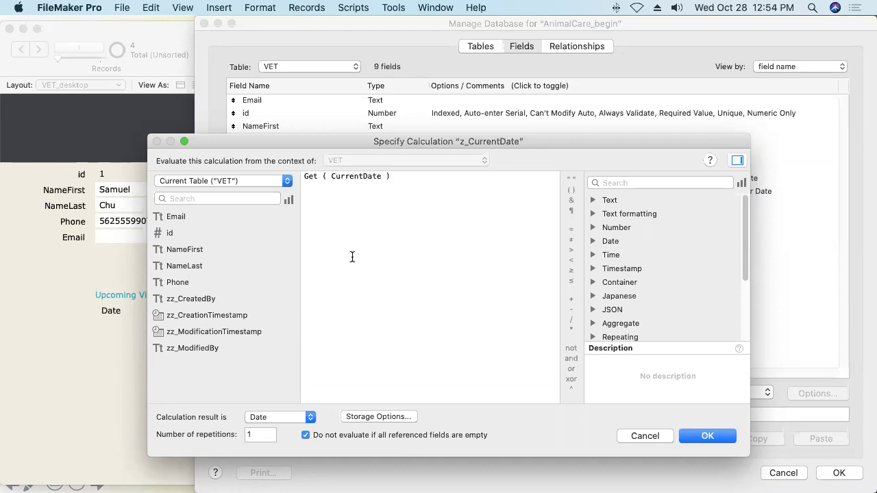
left_click(386, 416)
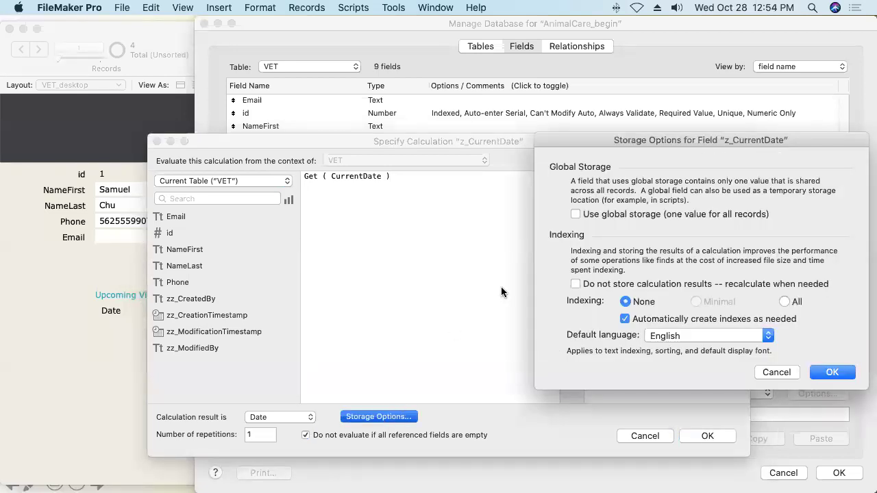
left_click_drag(619, 142, 470, 113)
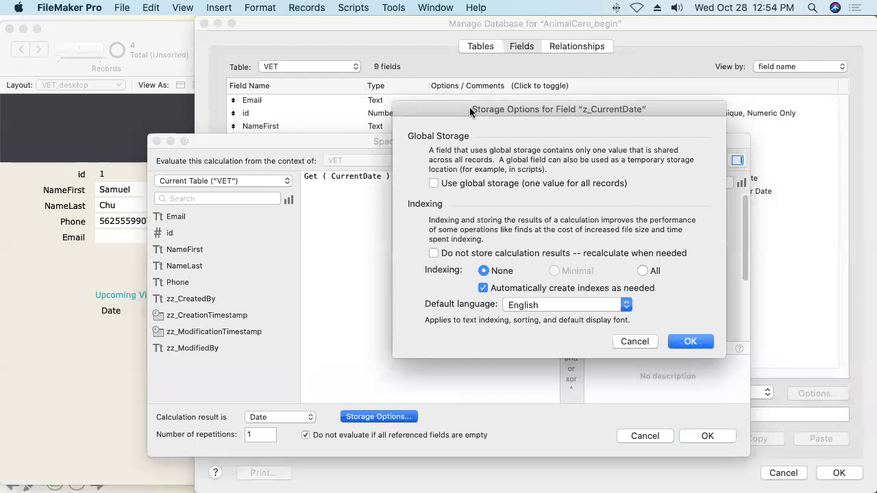
left_click(433, 253)
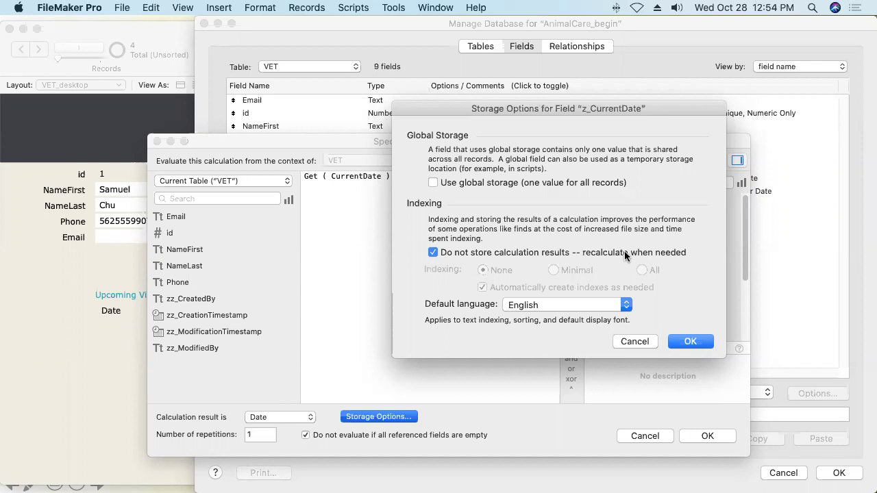
Switch the z_CurrentDate storage back and forth between global storage and unstored results to compare the two options.
left_click(433, 182)
left_click(433, 252)
left_click(434, 184)
left_click(434, 251)
left_click(433, 183)
left_click(432, 253)
Accept the unstored setting and save the z_CurrentDate calculation definition.
left_click(690, 342)
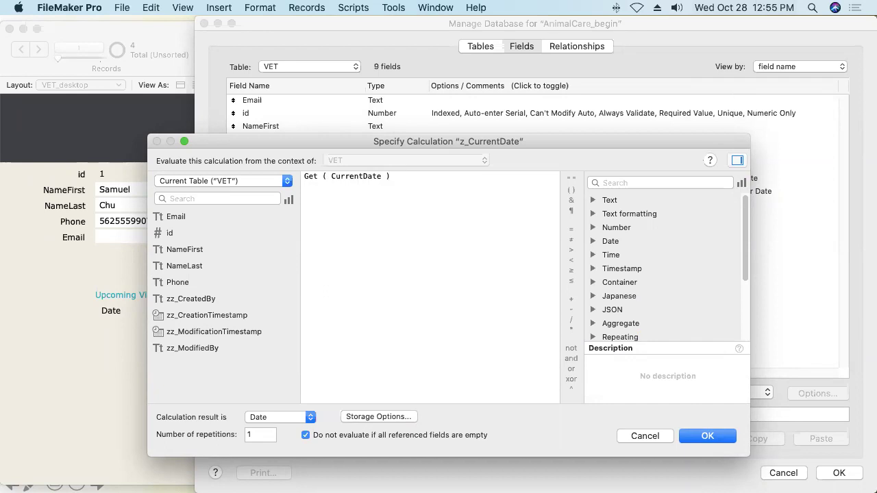
left_click(379, 417)
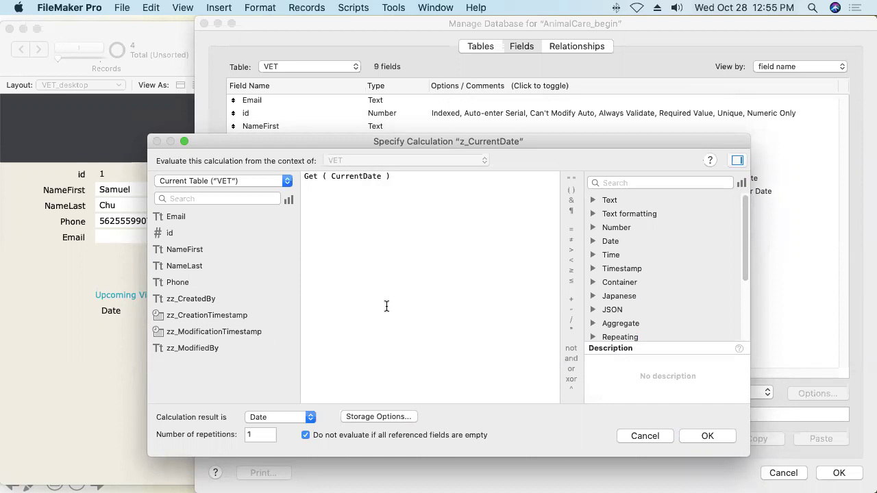
left_click(701, 437)
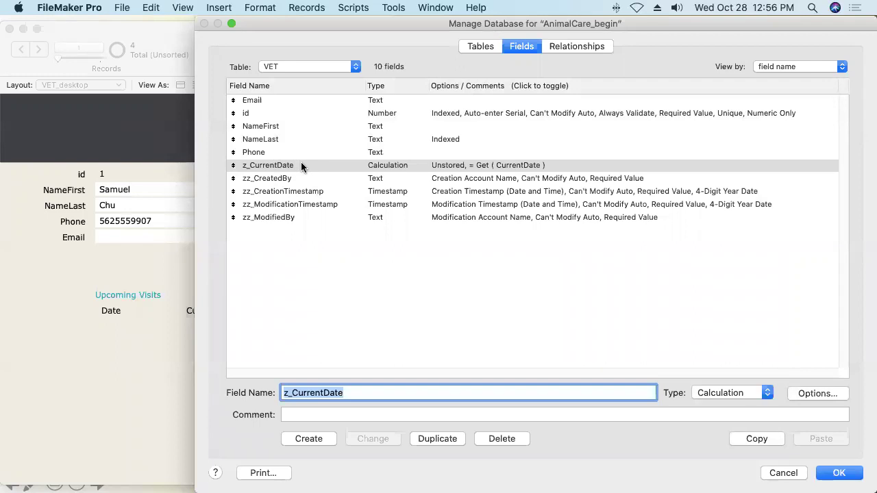
Create a relationship in the relationships graph from the VET id field to the VISIT id_Vet field.
left_click(572, 46)
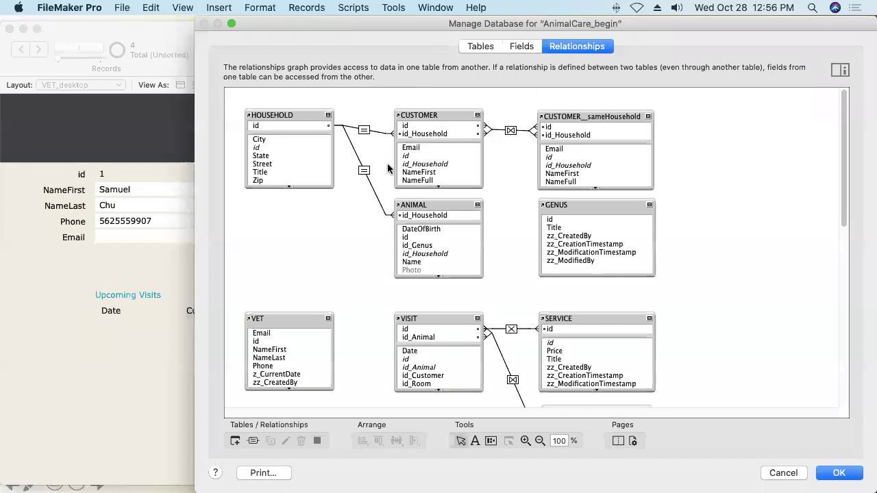
left_click(435, 317)
left_click(298, 318)
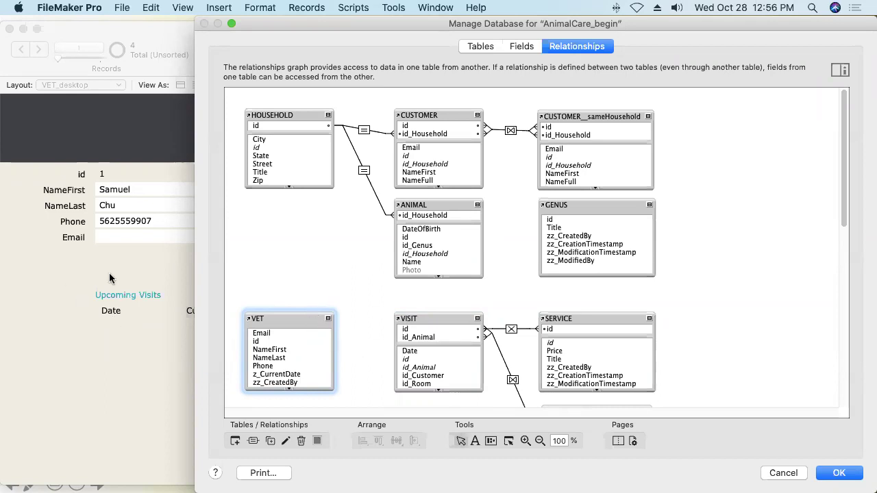
left_click_drag(259, 342, 431, 388)
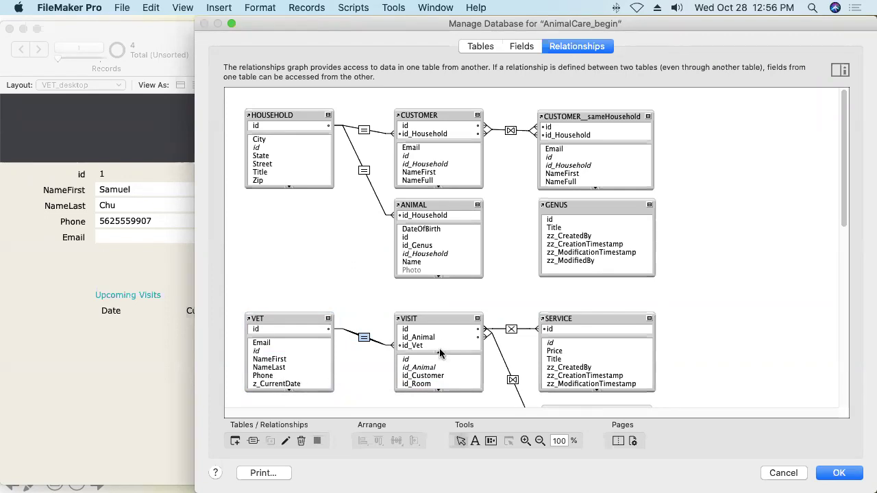
Add the criterion z_CurrentDate ≤ Date to the relationship between VET and VISIT.
double_click(364, 340)
left_click(453, 190)
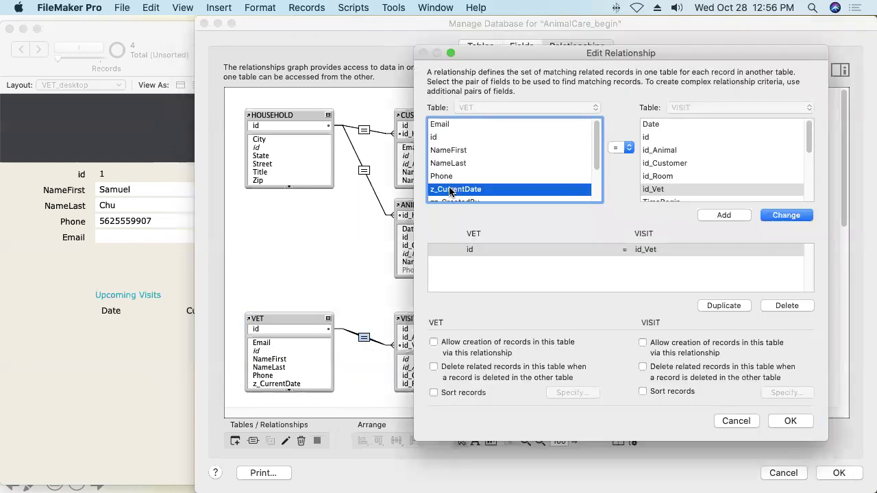
left_click(659, 126)
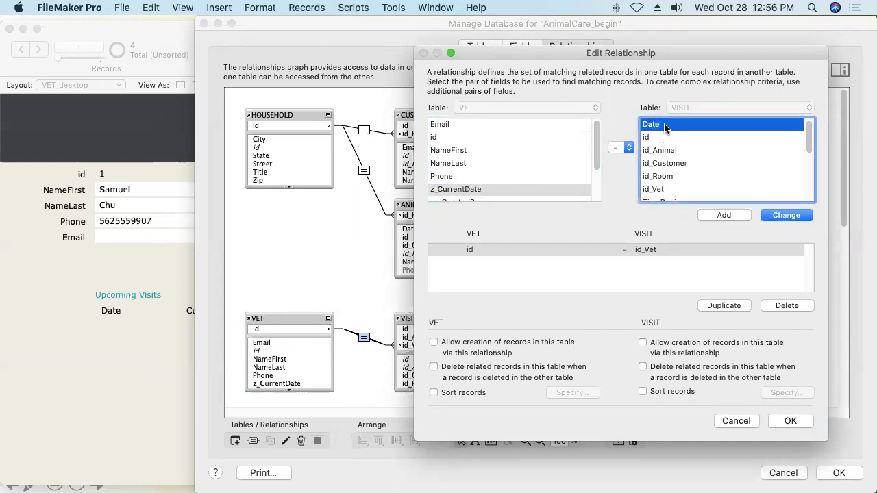
left_click(622, 148)
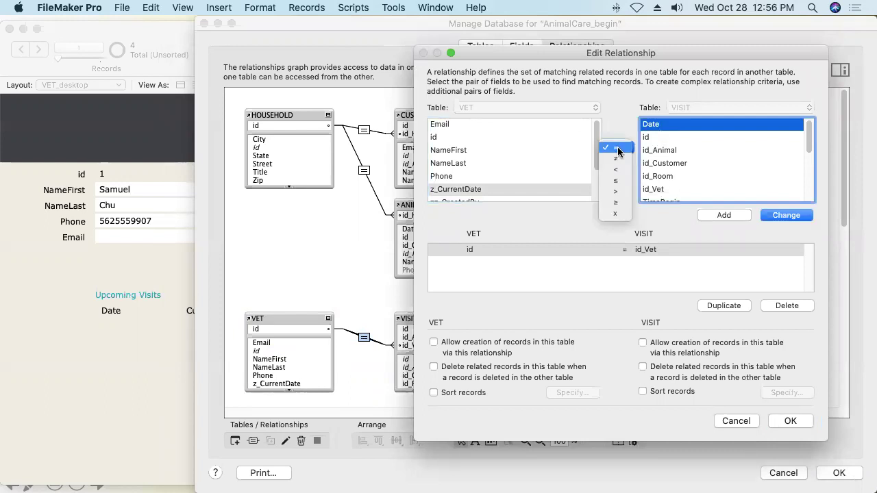
left_click(622, 183)
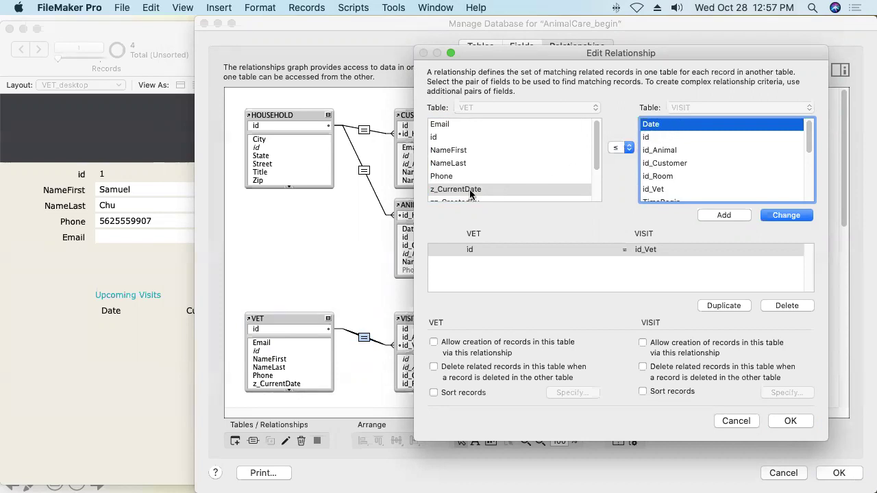
left_click(722, 216)
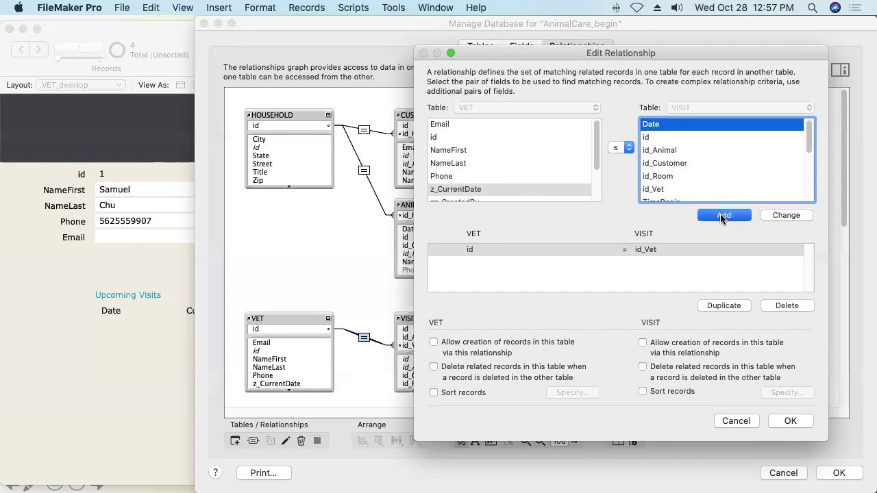
left_click(789, 422)
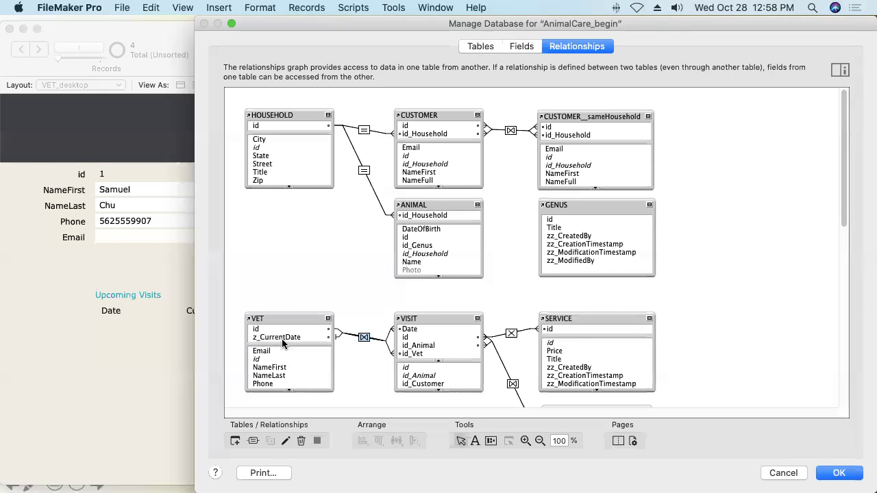
Review both criteria of the VET to VISIT relationship and save the database changes.
double_click(364, 338)
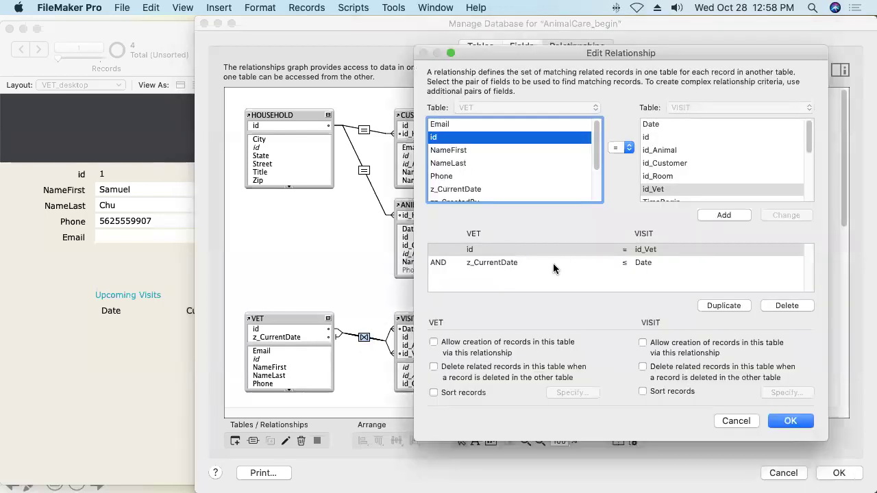
left_click(489, 265)
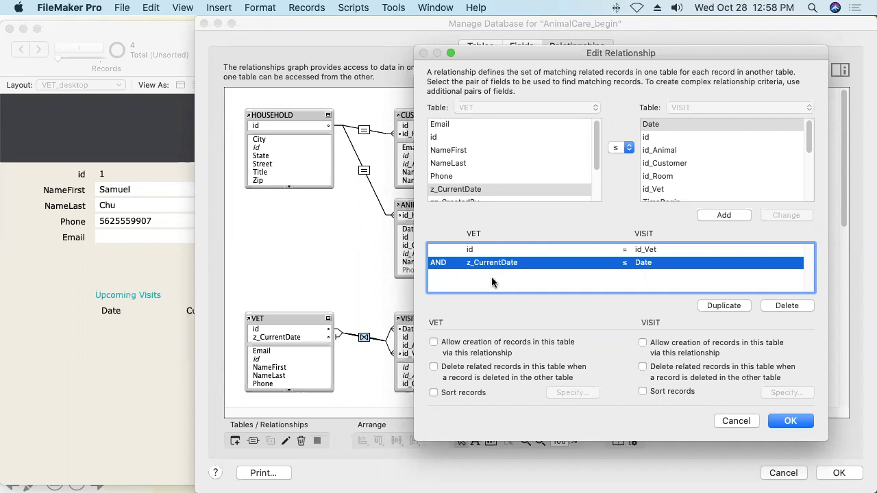
left_click(785, 421)
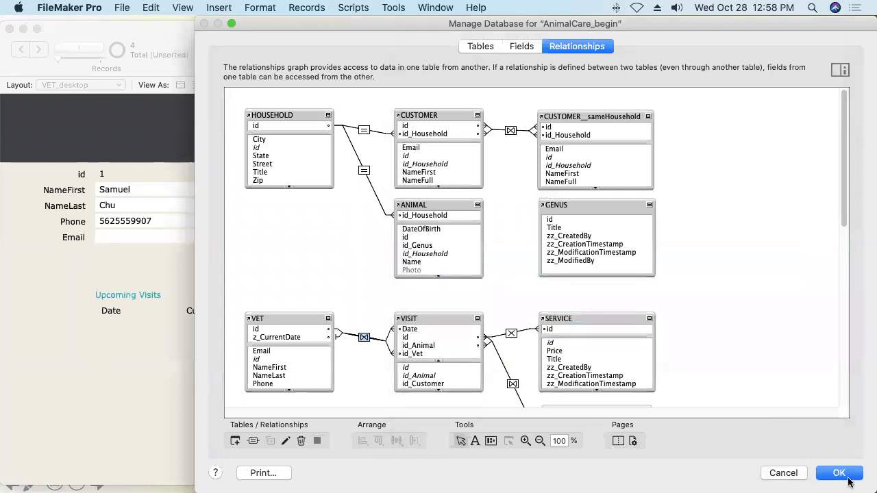
left_click(840, 474)
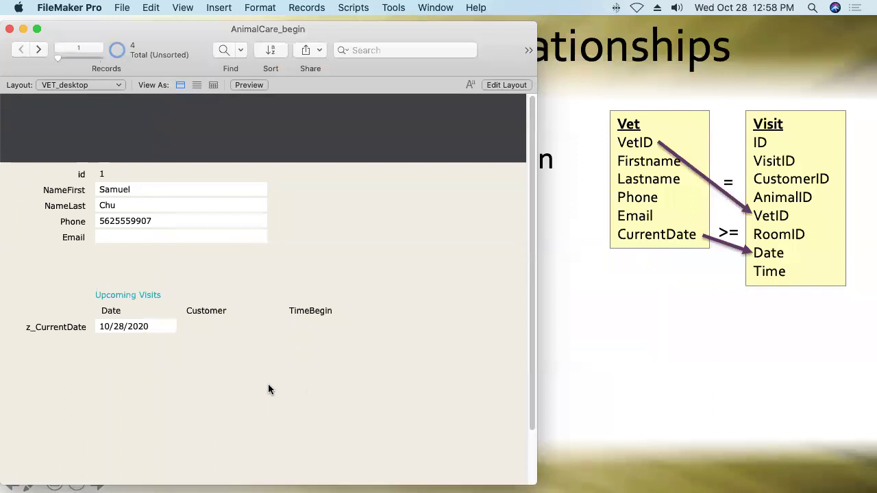
Delete the z_CurrentDate field and its label from the VET_desktop layout.
left_click(491, 86)
left_click_drag(376, 334, 216, 318)
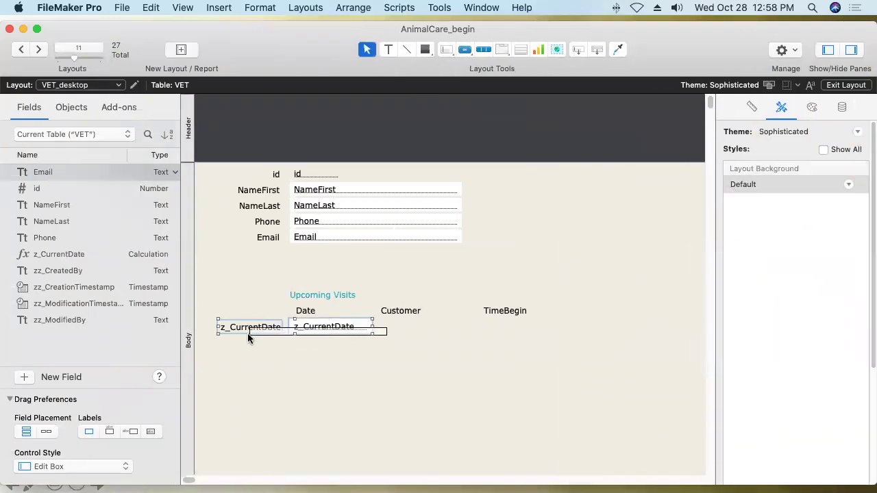
left_click_drag(325, 328, 323, 265)
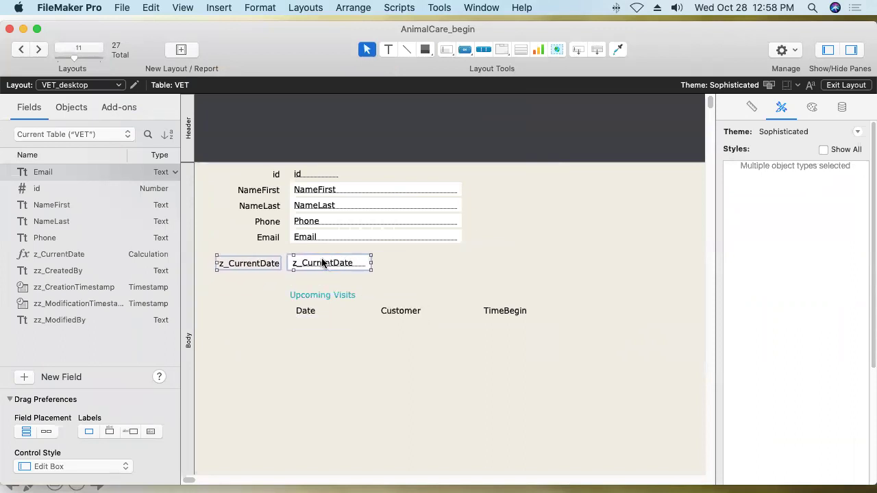
key("Delete")
Draw a portal beneath the Upcoming Visits column headings and have it show records from VISIT.
left_click(522, 49)
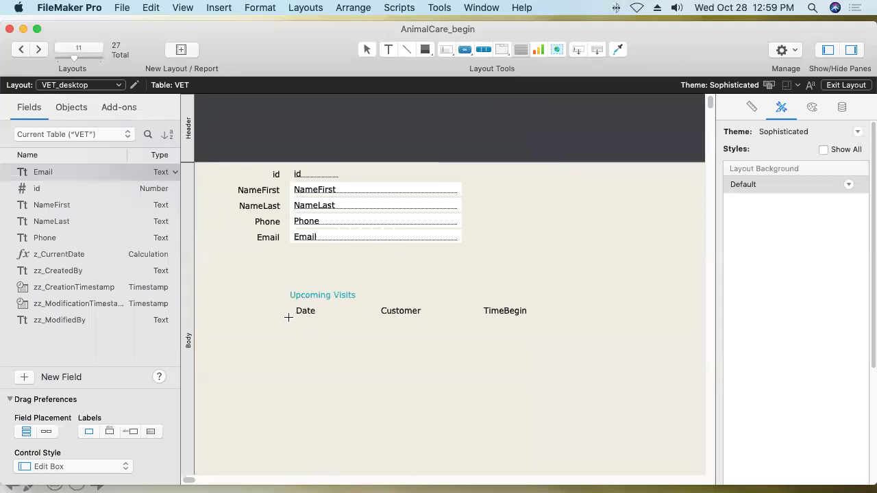
left_click_drag(289, 318, 556, 410)
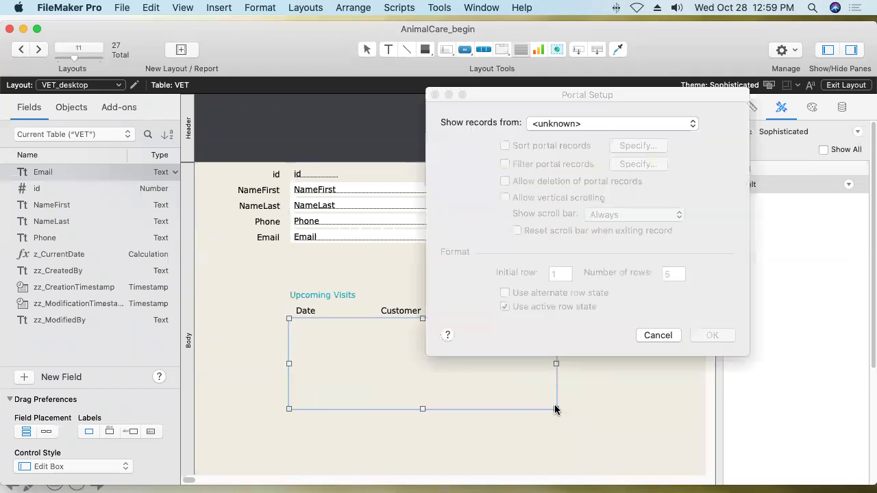
left_click(556, 125)
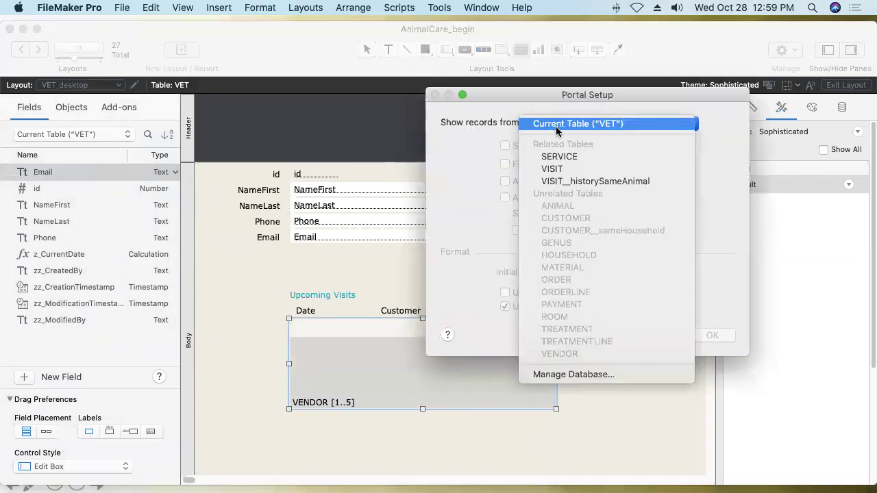
left_click(580, 170)
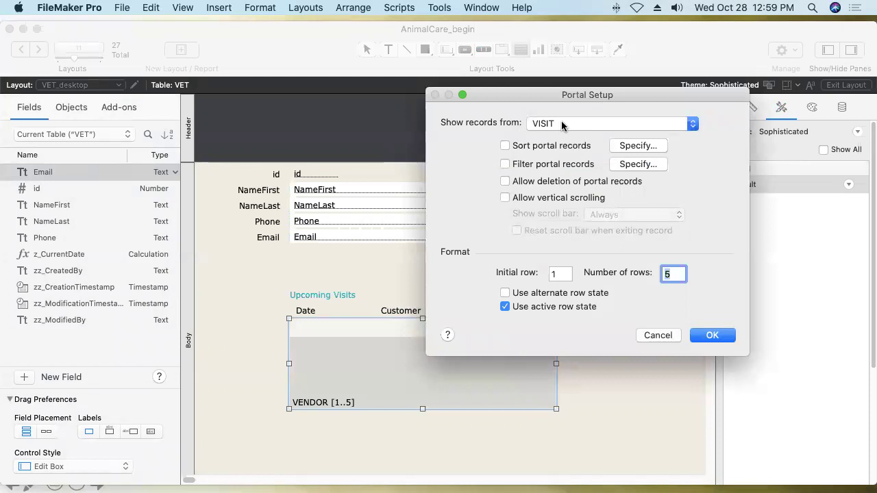
Examine the VET and VISIT tables in the relationships graph from the portal setup, and leave without saving changes.
left_click(561, 123)
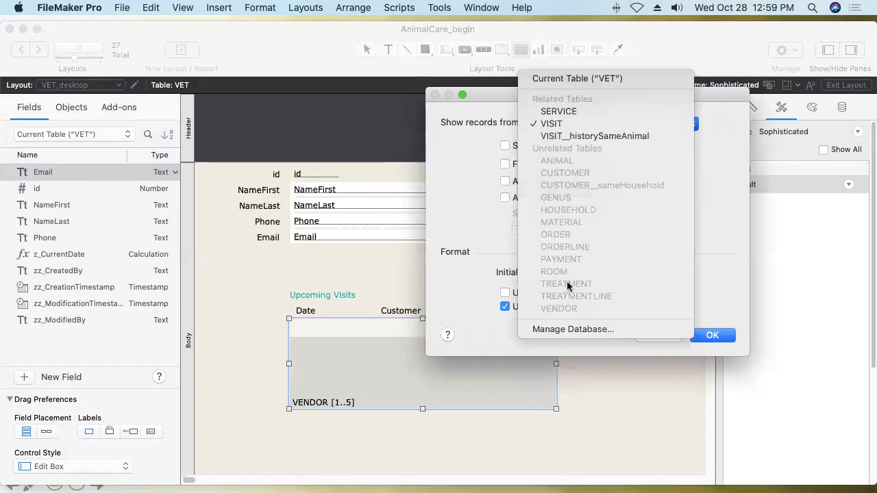
left_click(602, 334)
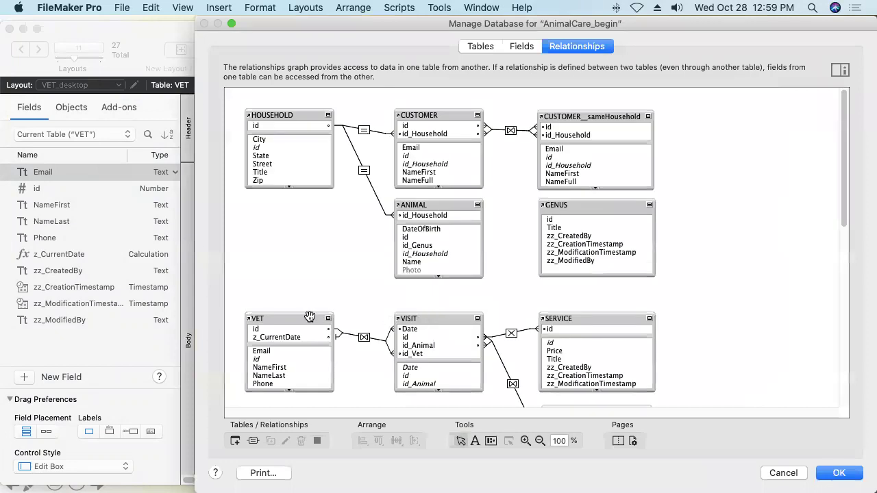
left_click(288, 320)
left_click(428, 316)
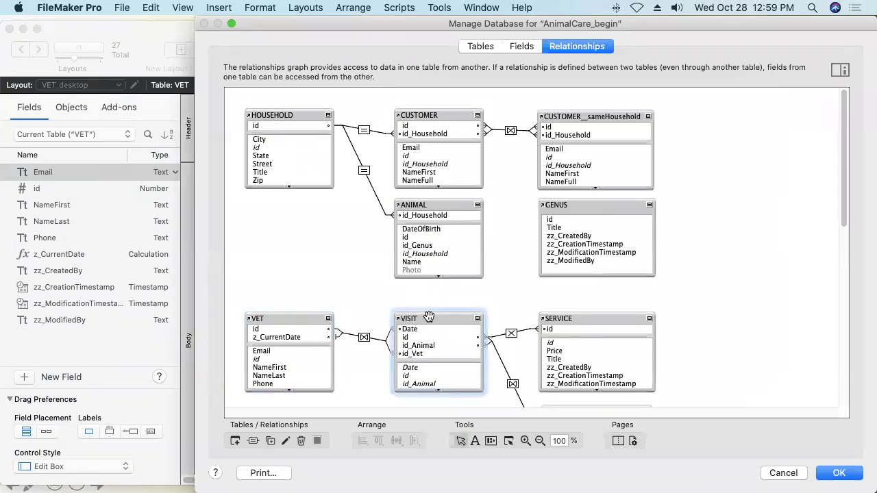
left_click(274, 317)
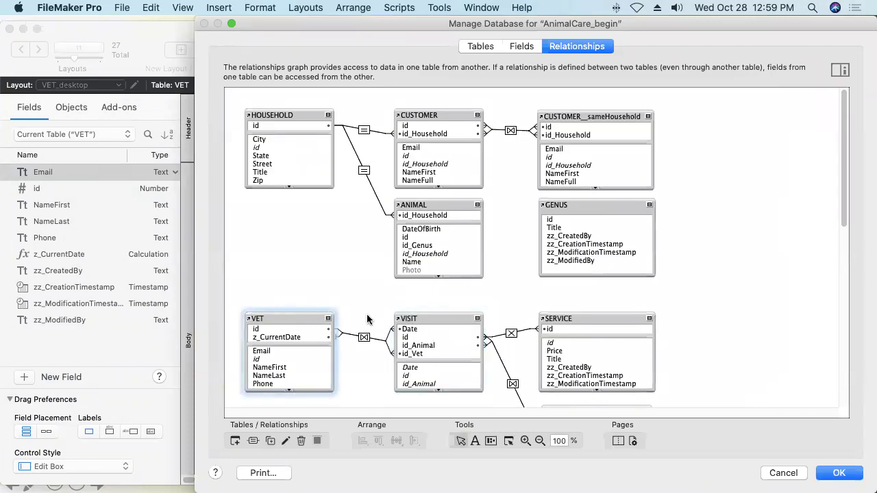
left_click(421, 318)
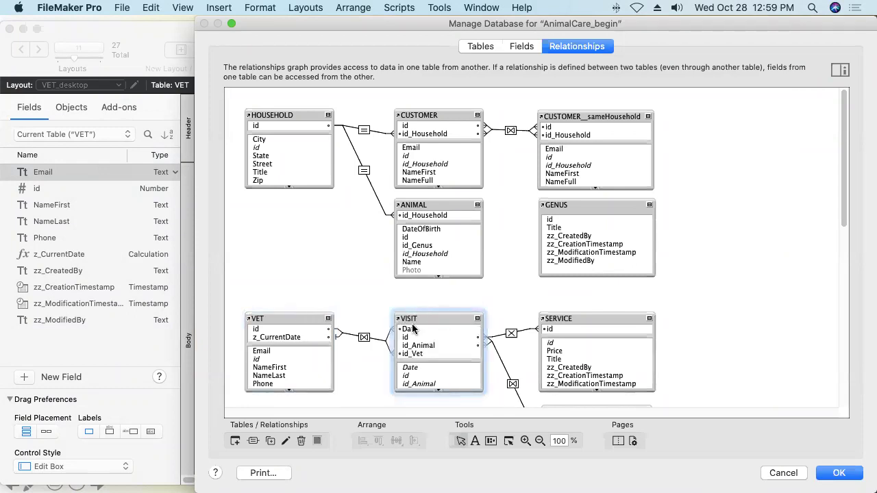
left_click(783, 472)
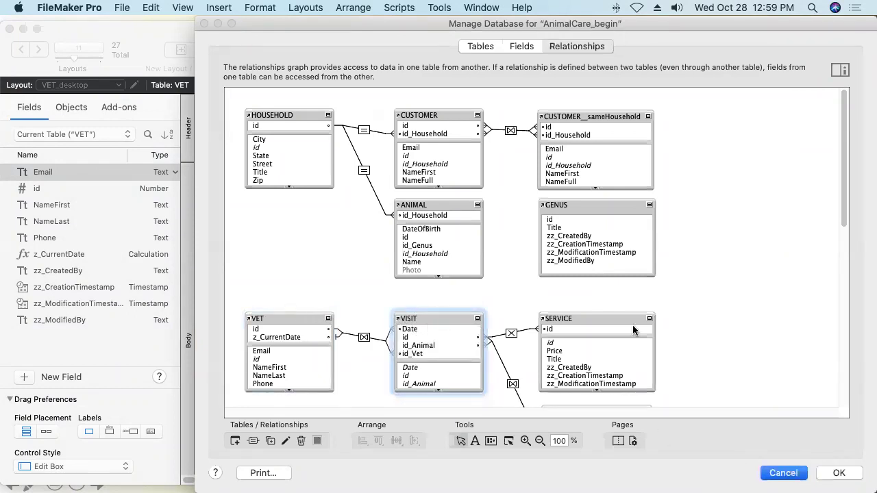
left_click(485, 145)
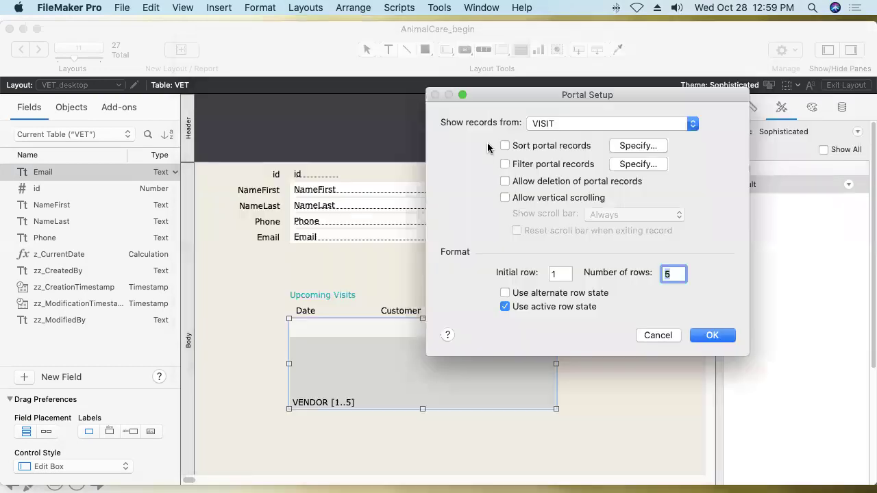
Keep VISIT as the portal's record source, allow vertical scrolling, and accept the portal setup.
left_click(549, 125)
left_click(549, 126)
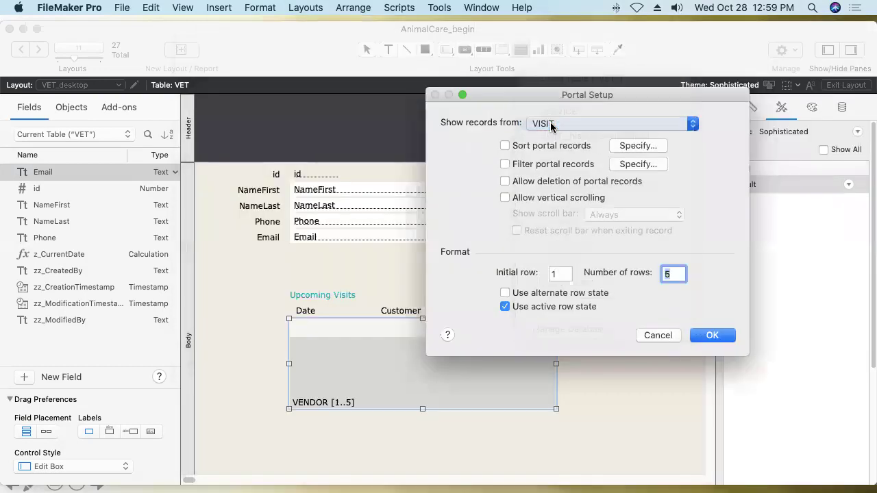
left_click(505, 199)
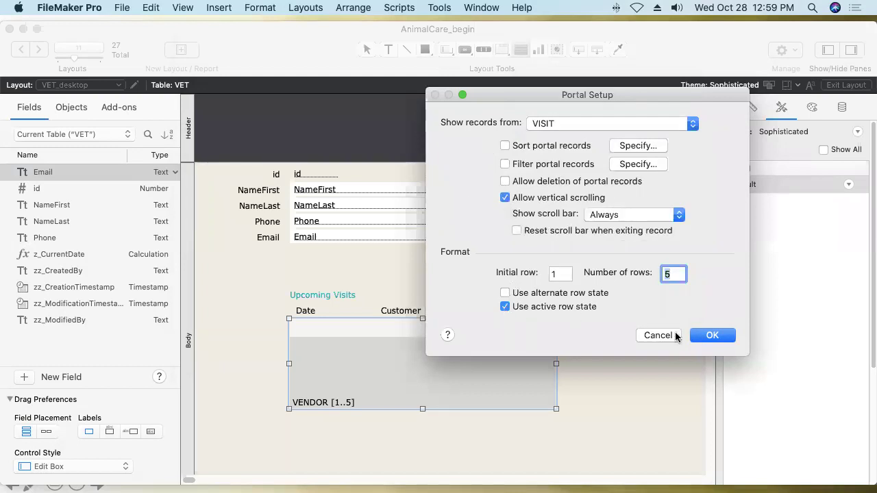
left_click(701, 338)
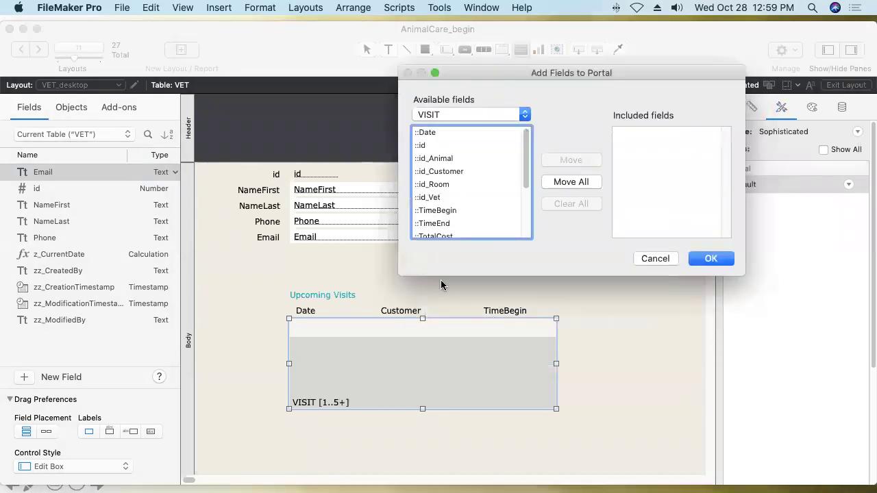
Add the VISIT fields Date, id_Customer and TimeBegin to the portal.
double_click(428, 134)
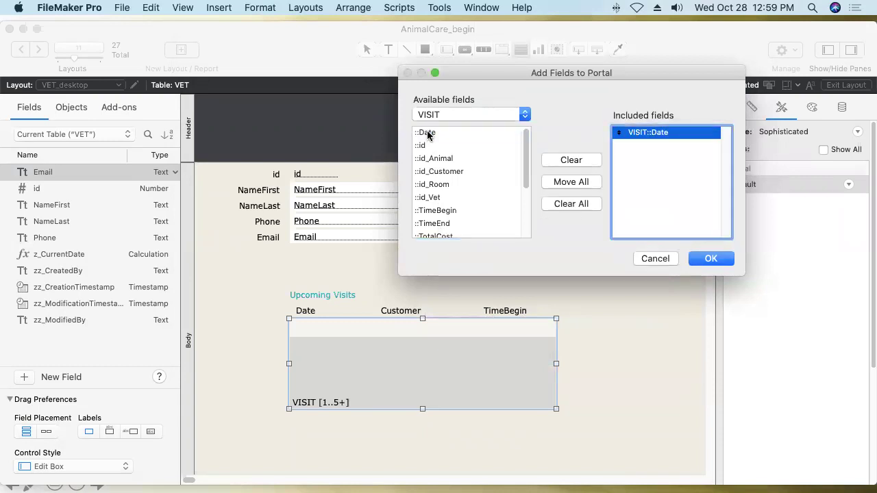
double_click(438, 171)
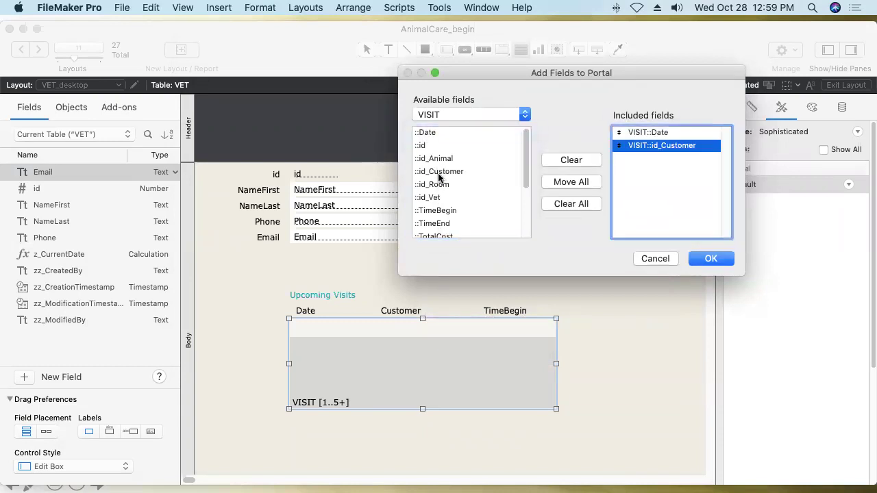
double_click(442, 212)
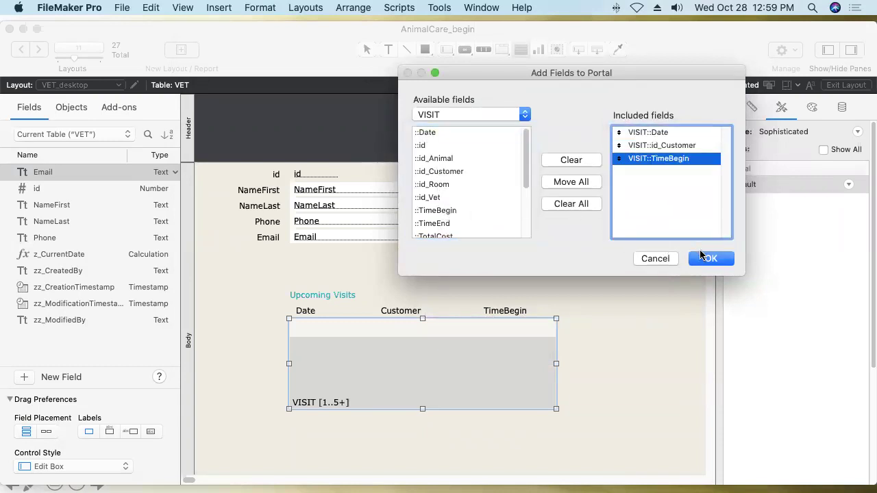
key("Return")
Format the portal's id_Customer field as a pop-up menu using the Customer value list and apply the Minimal Pop-up Menu style.
left_click(418, 330)
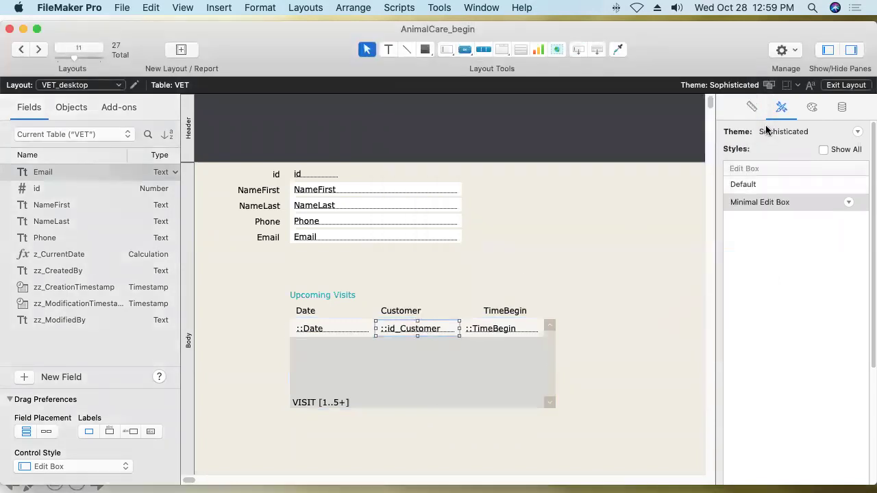
left_click(841, 108)
left_click(793, 225)
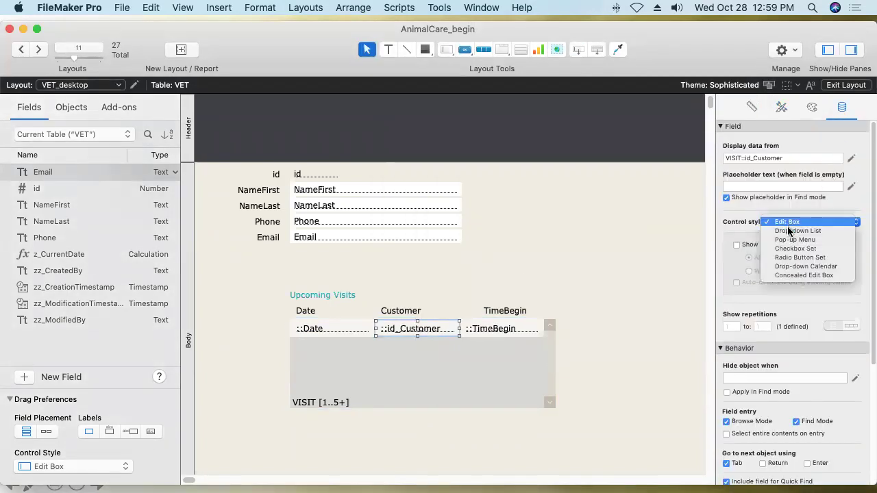
left_click(785, 237)
left_click(781, 246)
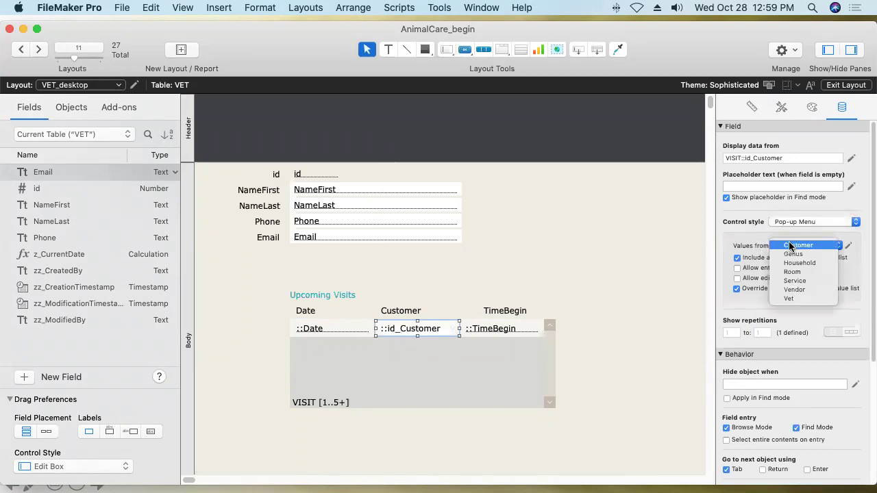
left_click(795, 248)
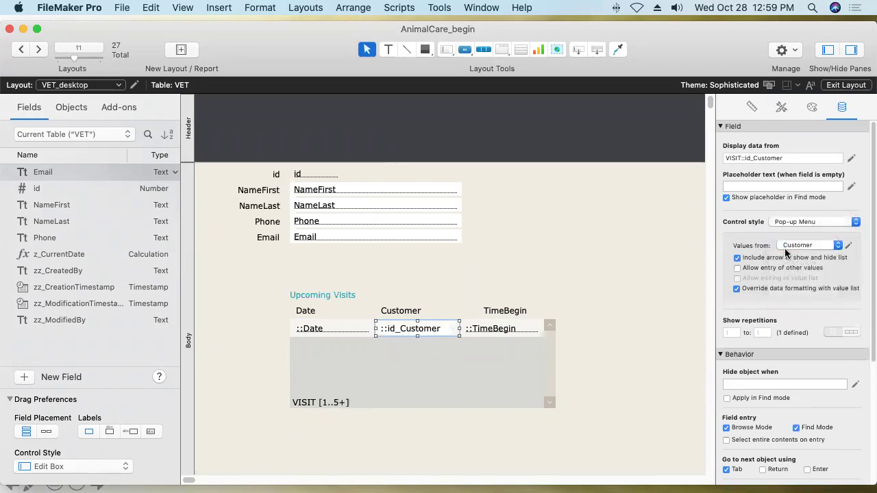
left_click(781, 107)
left_click(749, 203)
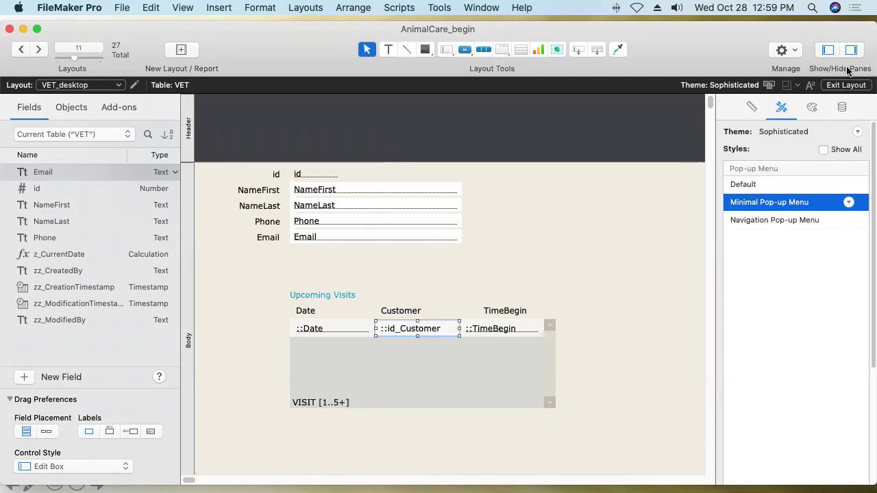
Set the control style of the portal's Date field to Drop-down Calendar.
left_click(342, 332)
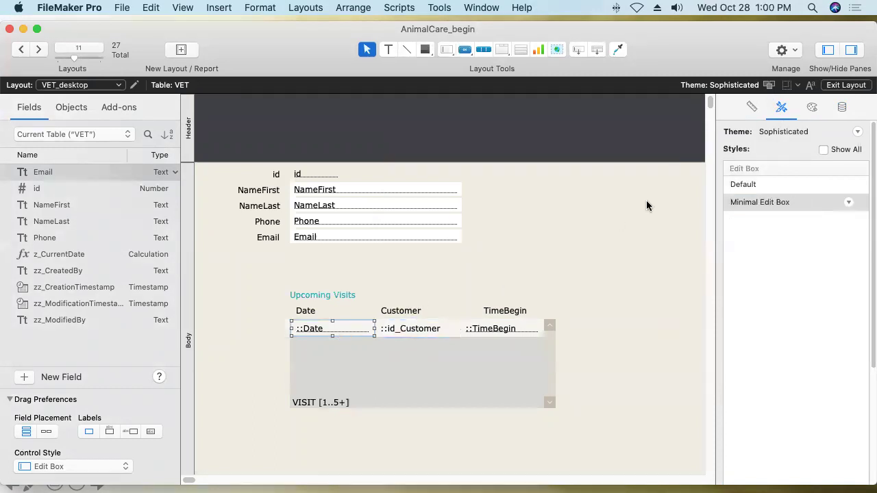
left_click(842, 107)
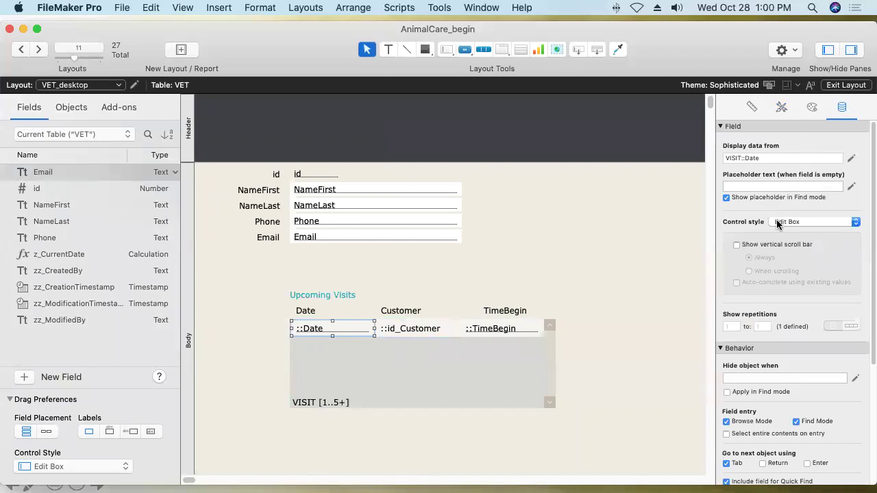
left_click(778, 224)
left_click(808, 267)
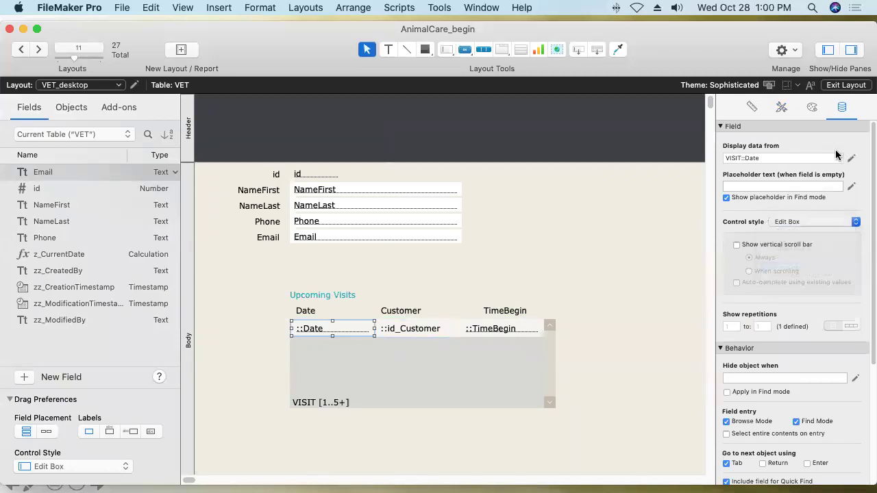
Leave layout editing and review the Upcoming Visits portal for the first three vet records.
left_click(847, 87)
left_click(586, 176)
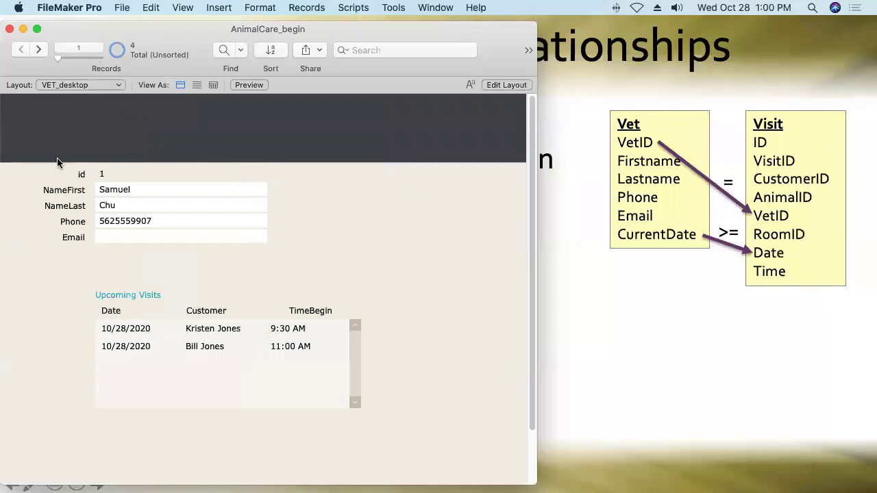
left_click(39, 53)
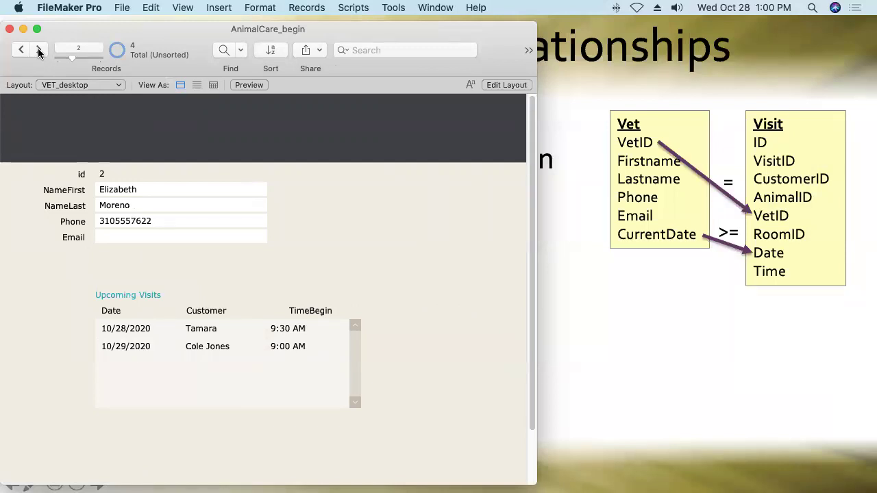
left_click(39, 52)
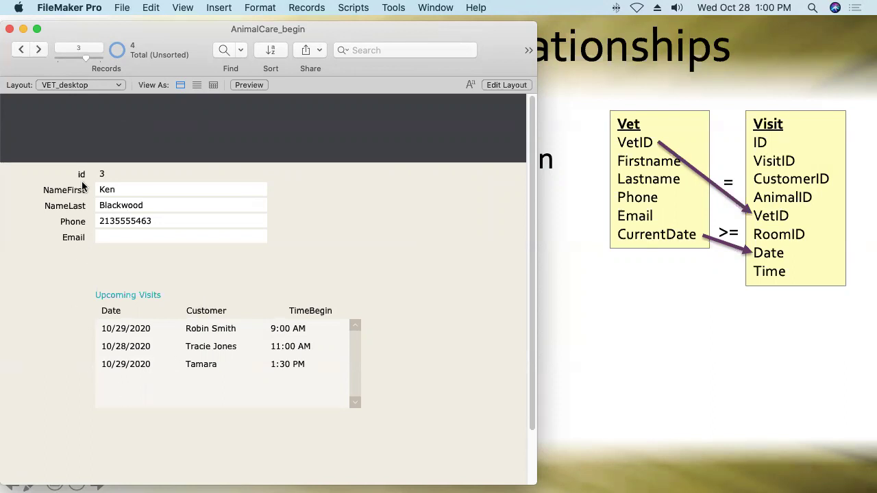
In the VISIT_desktop layout, change the date of the visit with id 11 to 10/27/2020.
left_click(70, 86)
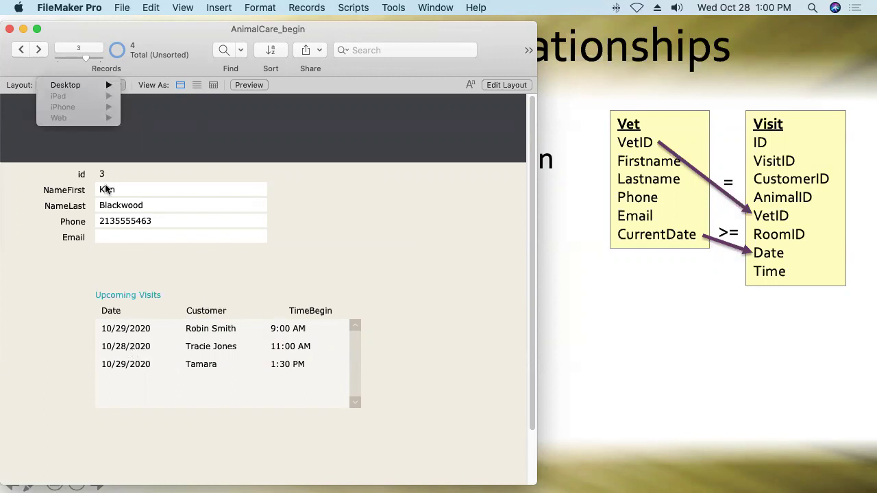
mouse_move(79, 87)
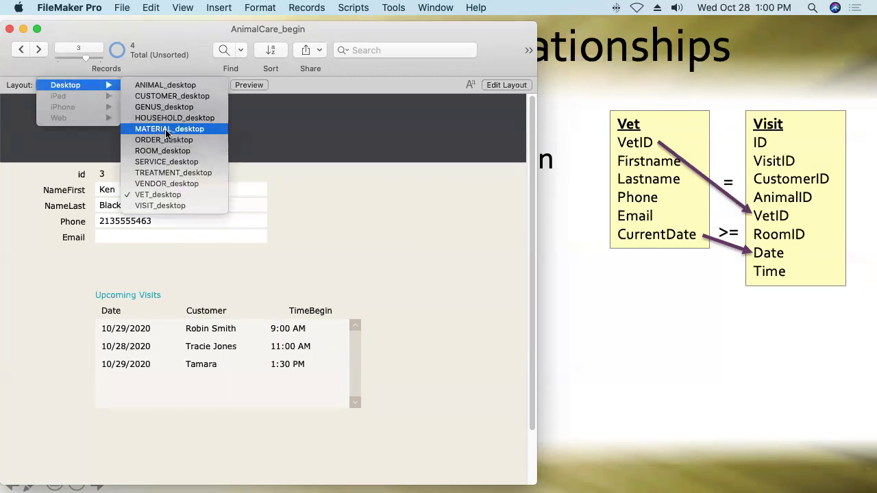
left_click(172, 204)
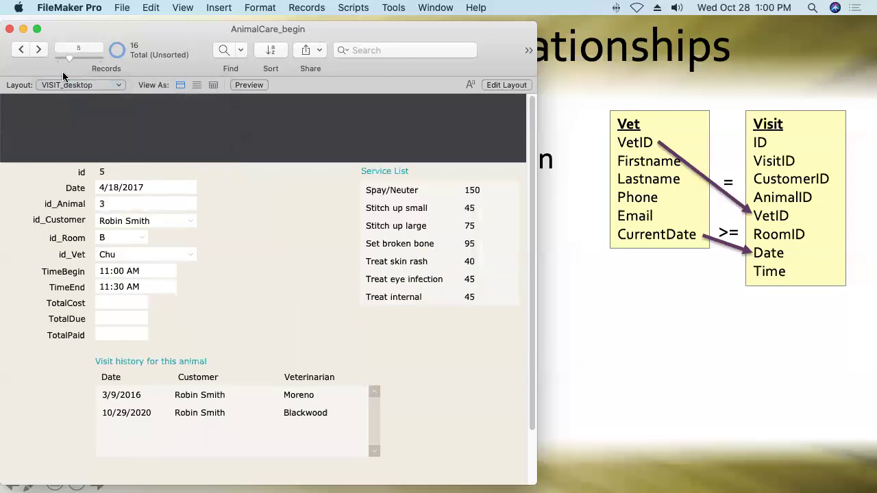
left_click(39, 50)
left_click(38, 50)
left_click(37, 50)
left_click(35, 51)
left_click(36, 51)
left_click(35, 51)
left_click(34, 52)
left_click(22, 52)
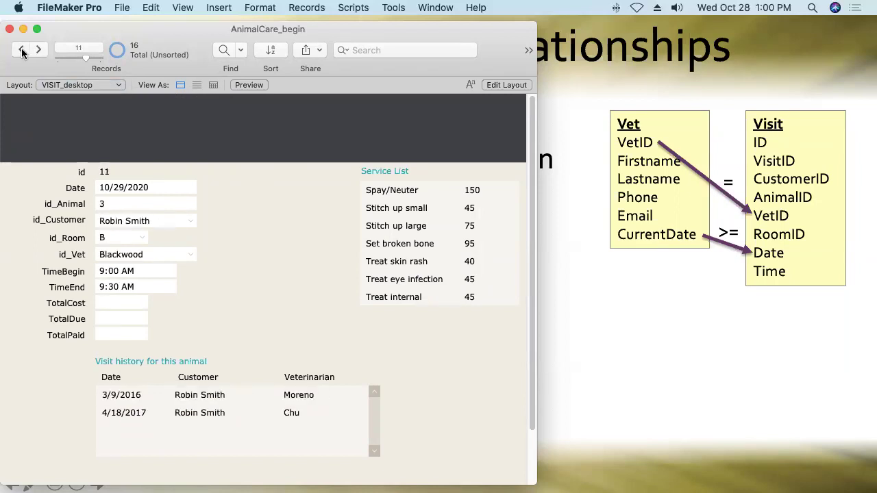
left_click(122, 186)
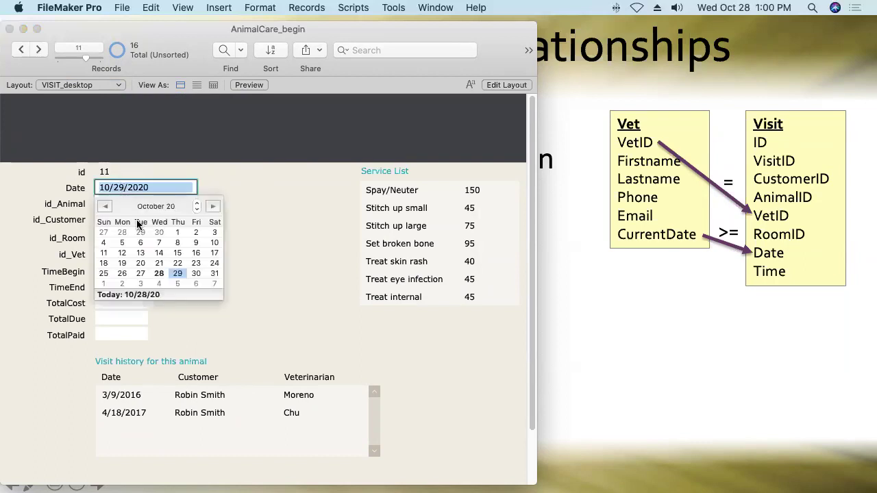
left_click(140, 273)
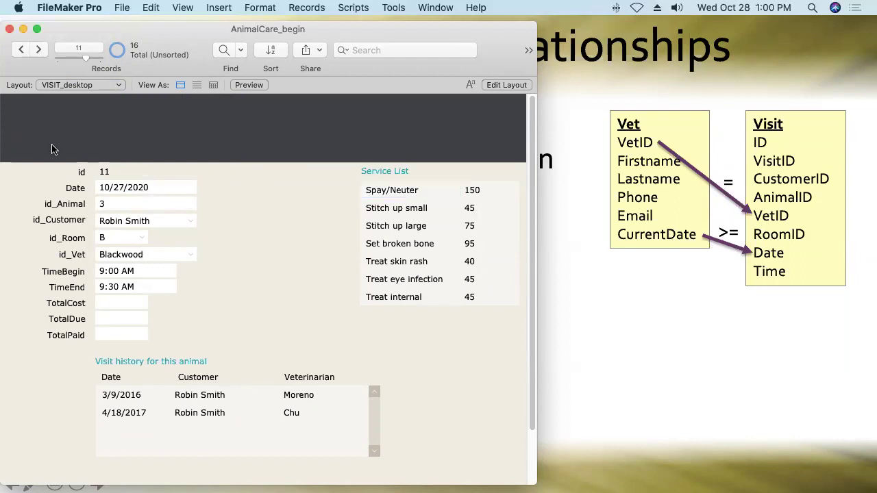
Return to the VET_desktop layout and compare the Upcoming Visits portal across the first three vet records.
left_click(61, 85)
mouse_move(63, 85)
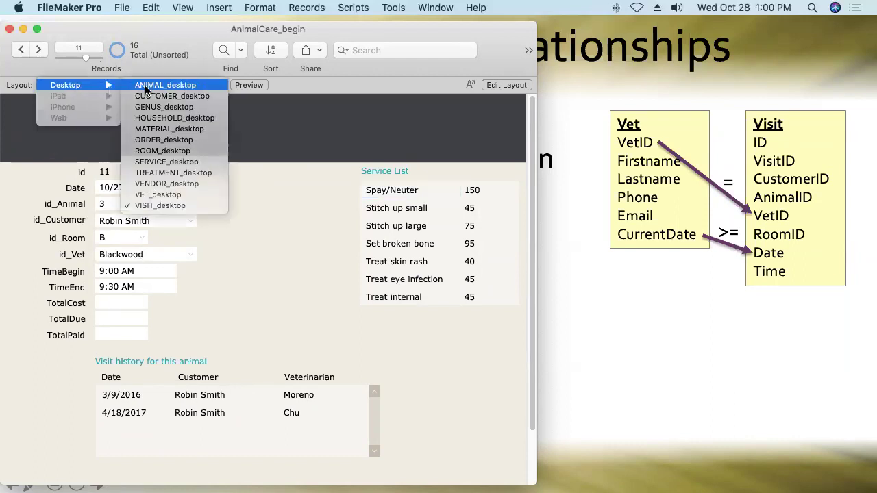
left_click(180, 195)
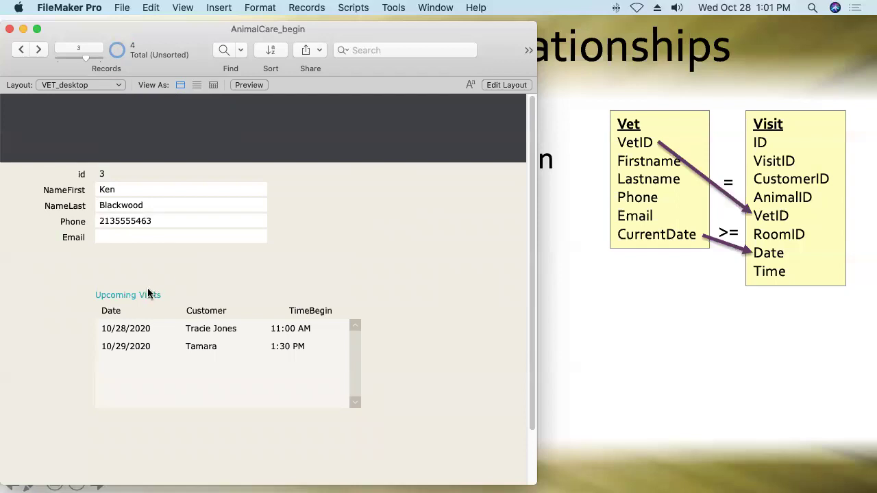
left_click(22, 51)
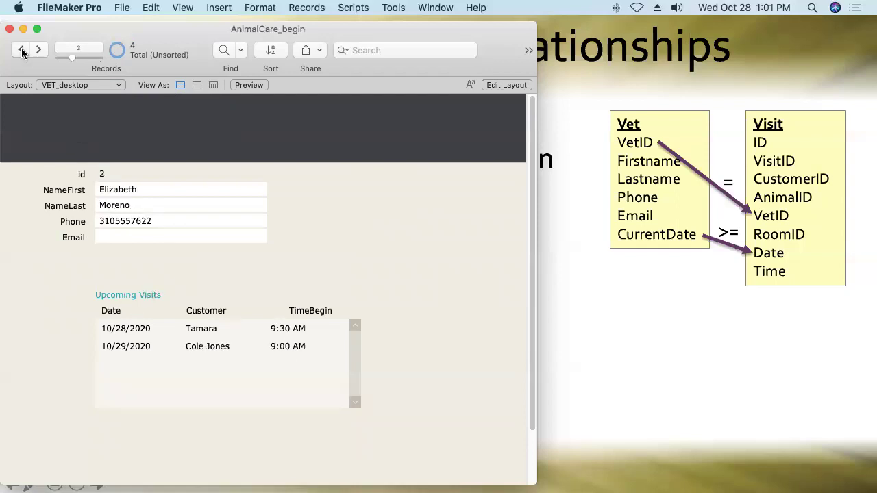
left_click(22, 51)
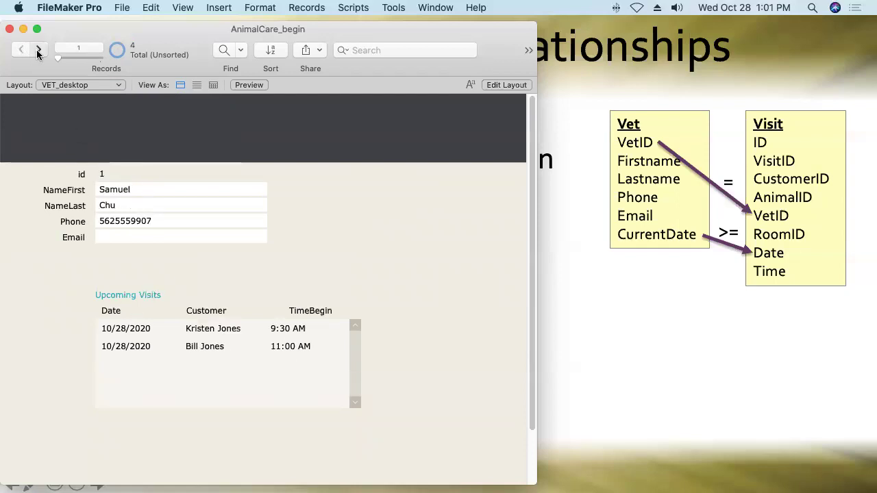
left_click(39, 50)
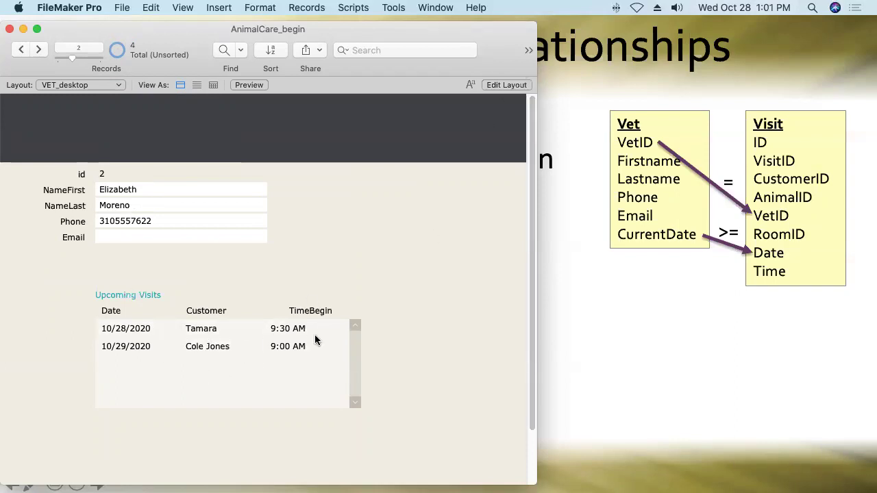
Check the sort options in the Upcoming Visits portal's setup in layout editing, and close it without changes.
key("super+l")
double_click(447, 366)
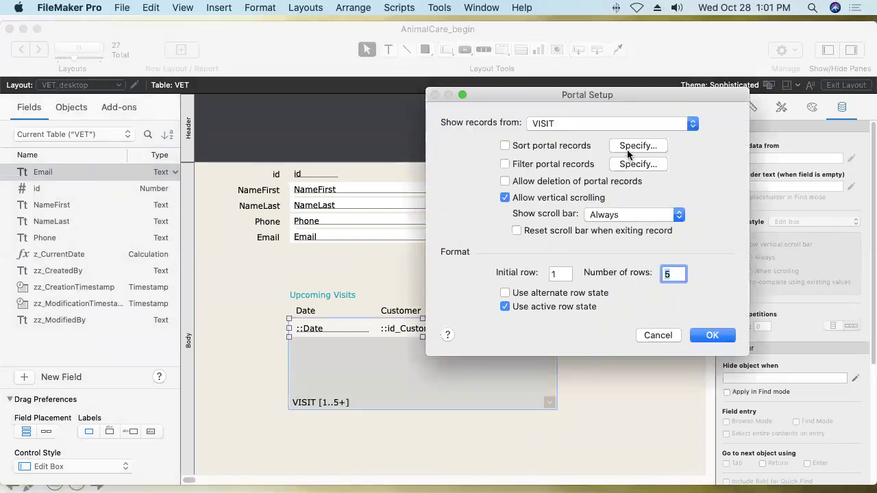
left_click(656, 335)
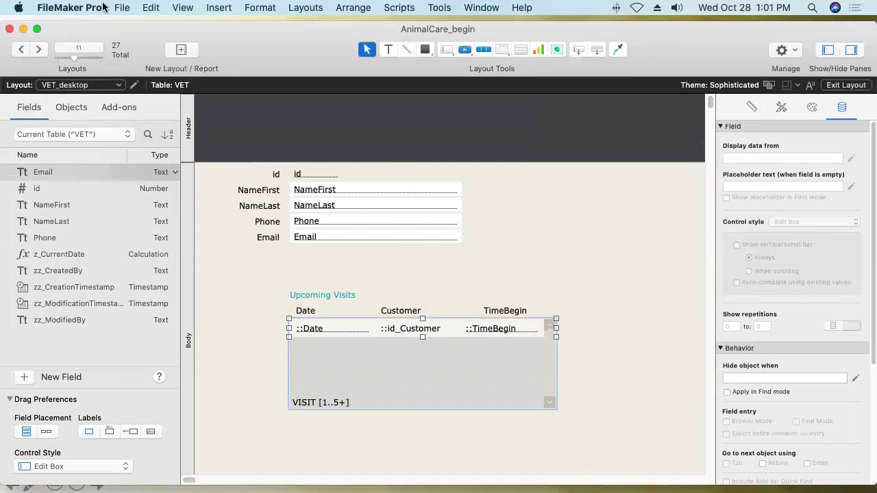
Sort the VISIT records by Date and TimeBegin, ascending, in the VET–VISIT relationship, save the database changes, and leave layout editing.
left_click(118, 7)
mouse_move(184, 118)
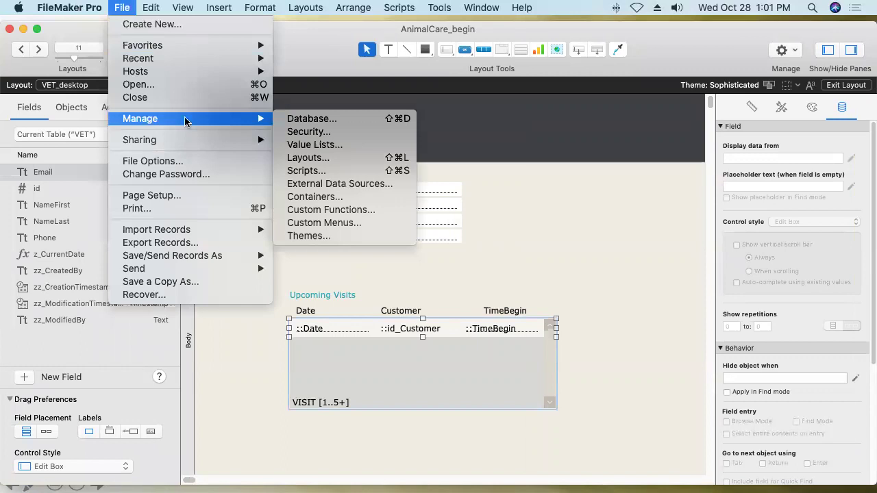
left_click(309, 120)
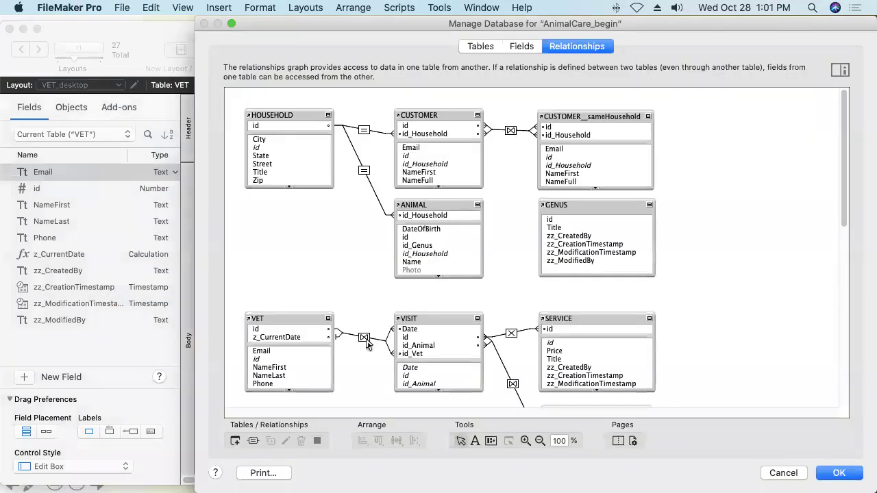
double_click(365, 339)
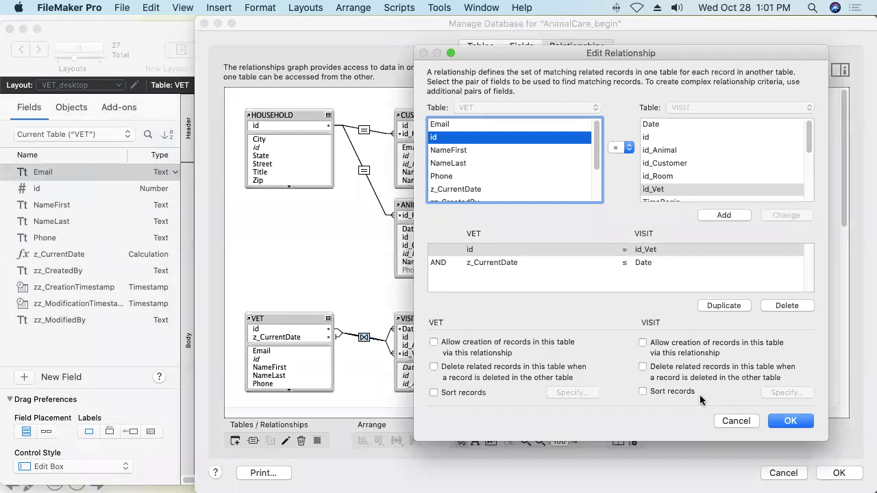
left_click(678, 392)
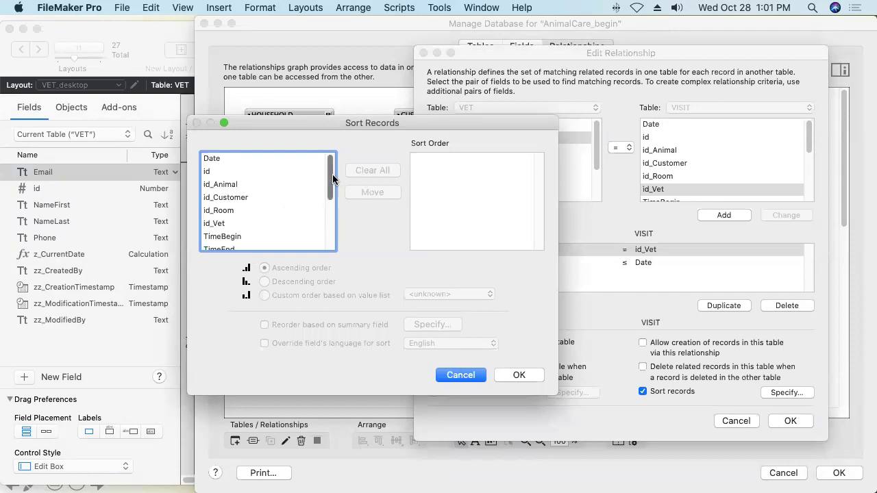
scroll(331, 179, "down", 1)
scroll(330, 176, "up", 1)
double_click(220, 158)
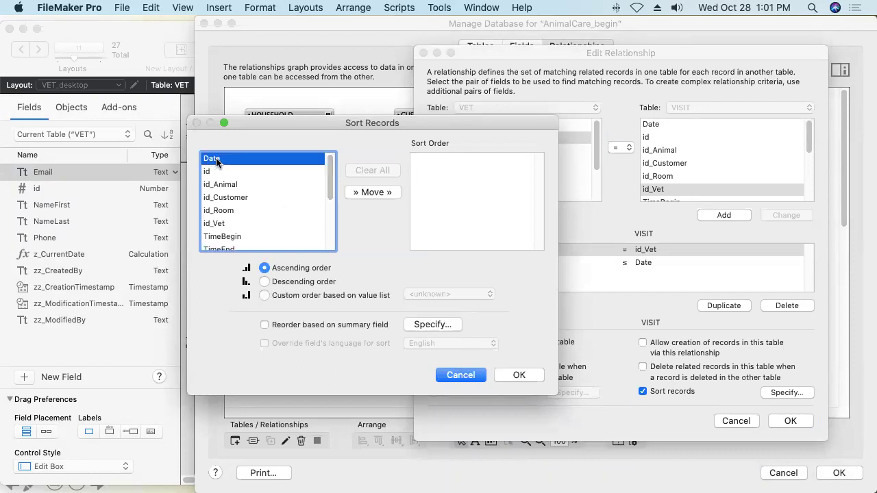
double_click(230, 238)
left_click(514, 376)
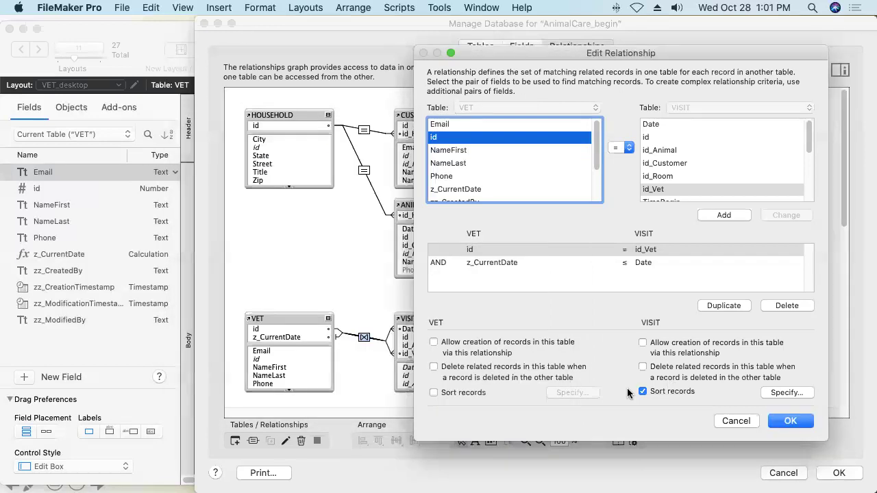
left_click(791, 422)
left_click(839, 473)
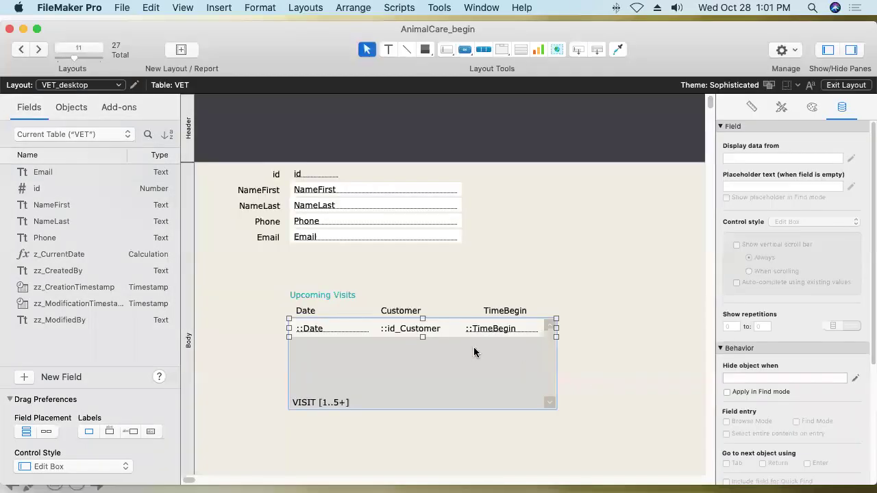
left_click(846, 85)
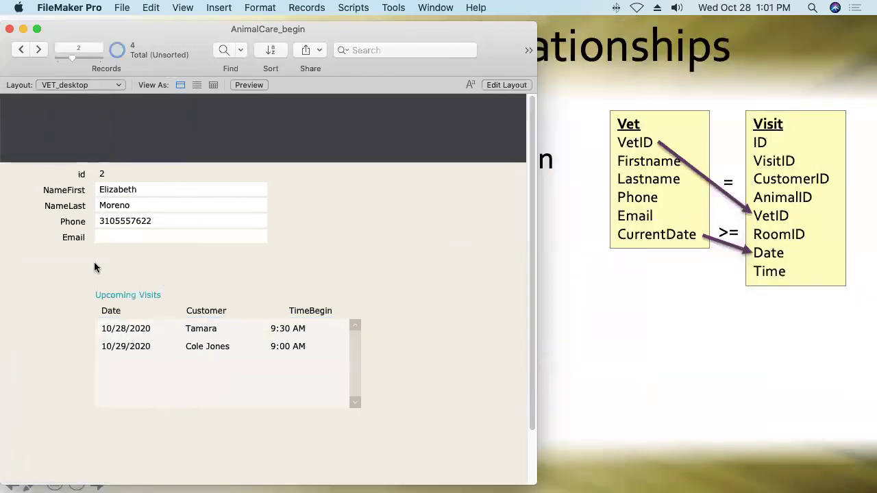
left_click(589, 373)
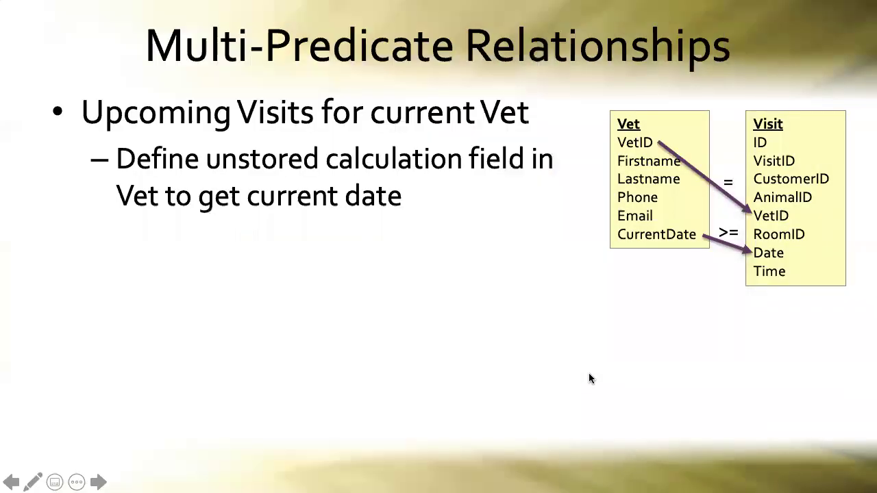
left_click(501, 327)
left_click(475, 350)
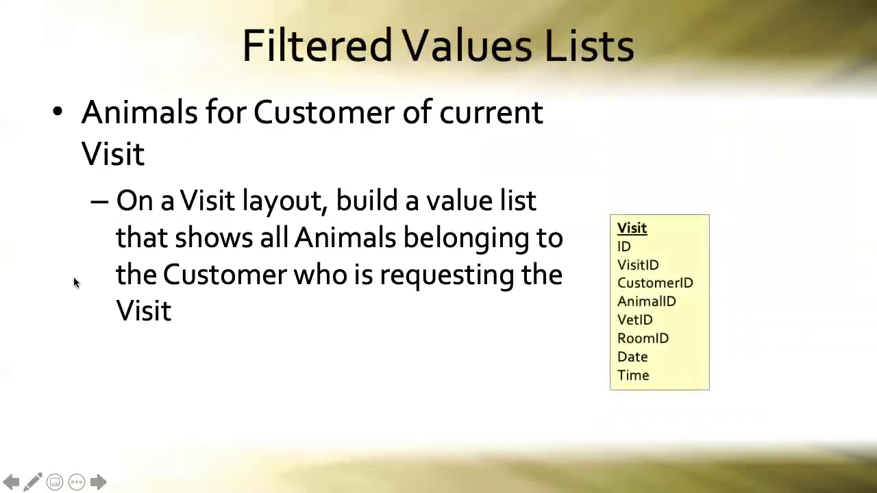
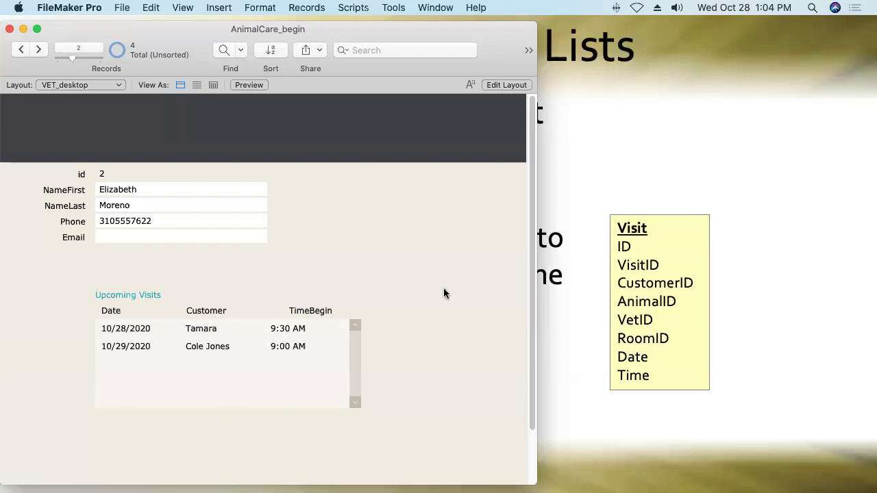
left_click(574, 205)
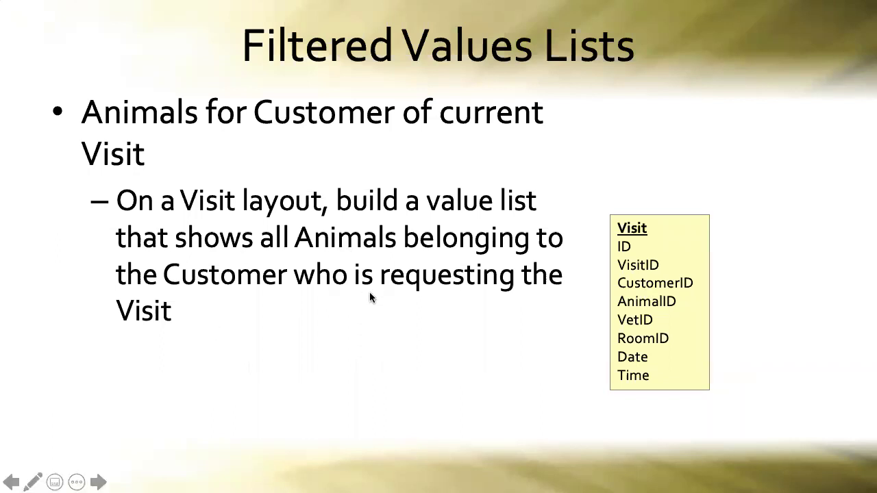
Return to FileMaker Pro, switch to the VISIT_desktop layout, and go to the last visit record, id 16.
key("super+Tab")
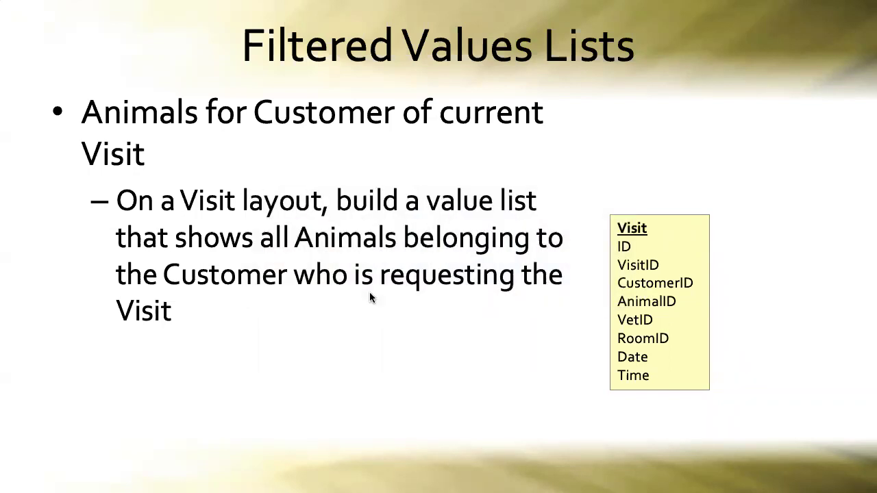
left_click(74, 85)
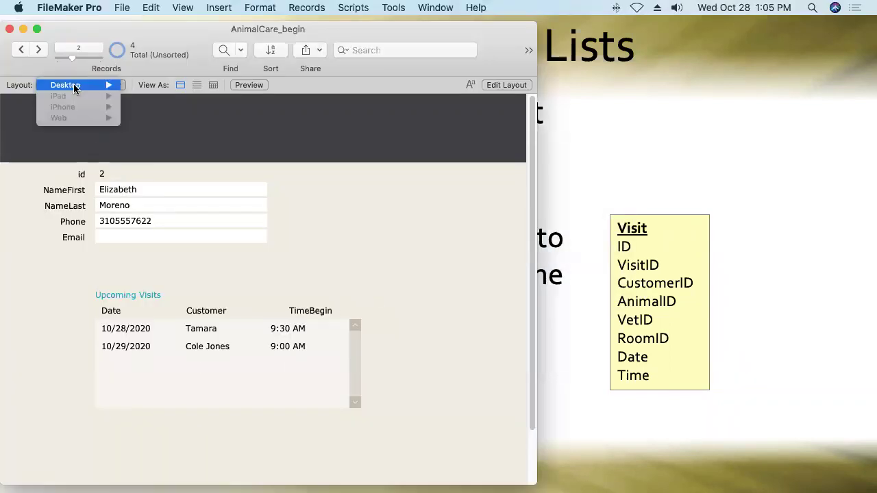
mouse_move(92, 90)
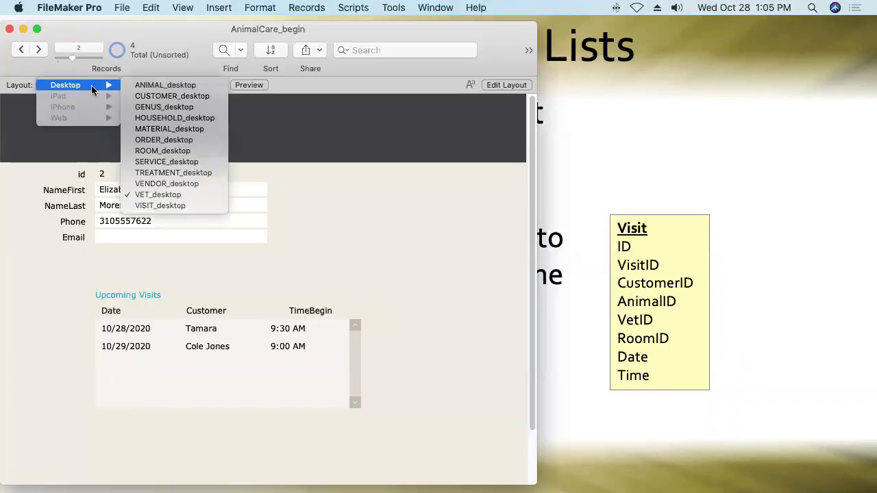
left_click(178, 206)
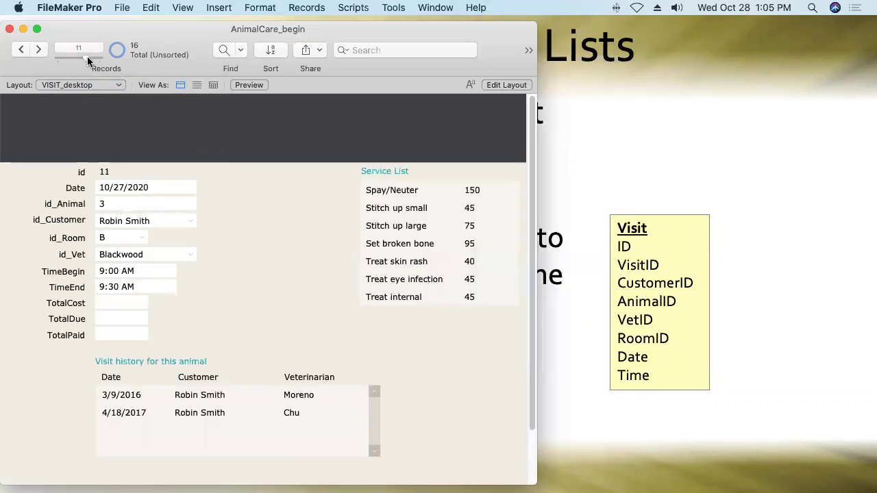
left_click_drag(88, 60, 118, 61)
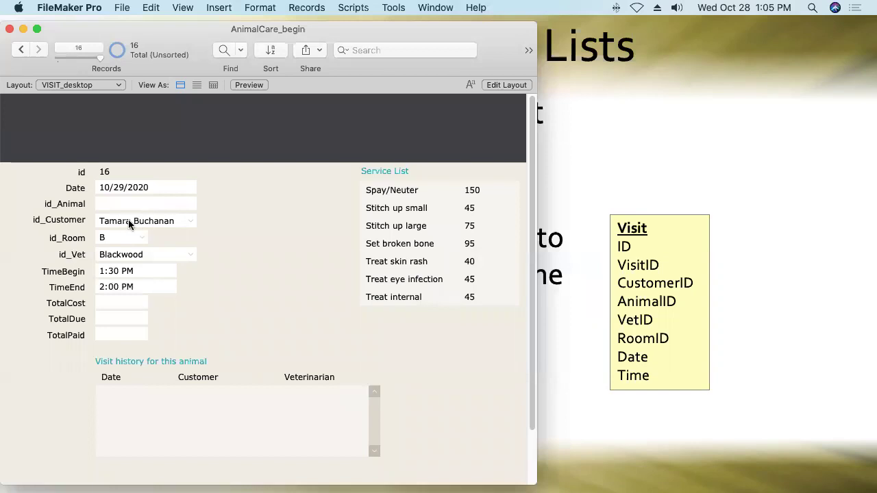
left_click(21, 51)
left_click(39, 49)
Open the relationships graph of the AnimalCare_begin database.
left_click(122, 8)
mouse_move(215, 120)
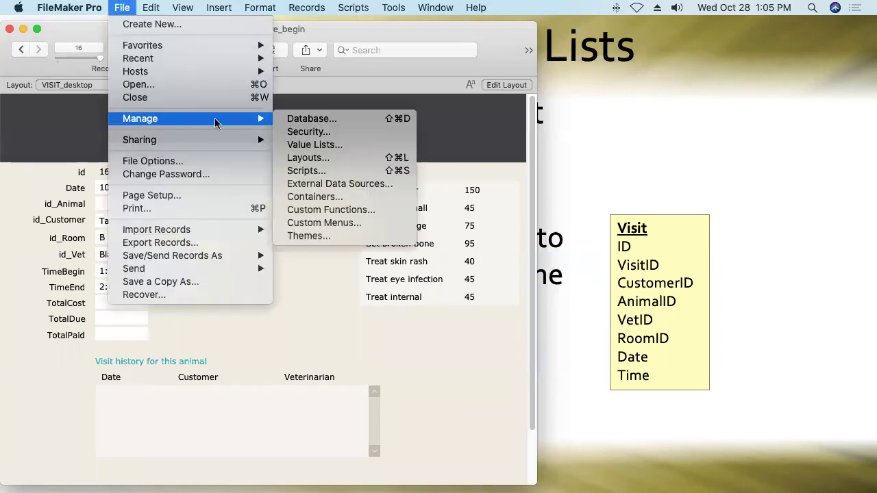
left_click(324, 119)
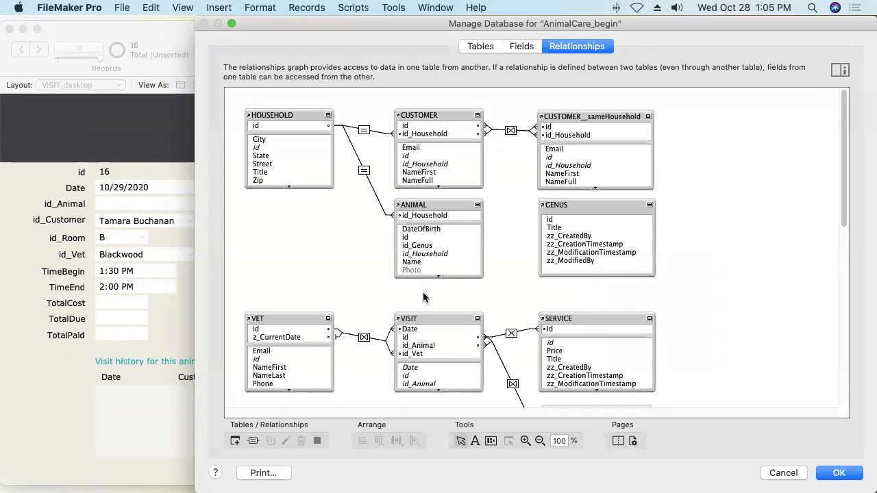
Try relating id_Animal in VISIT to id in ANIMAL, and delete that relationship.
left_click(436, 320)
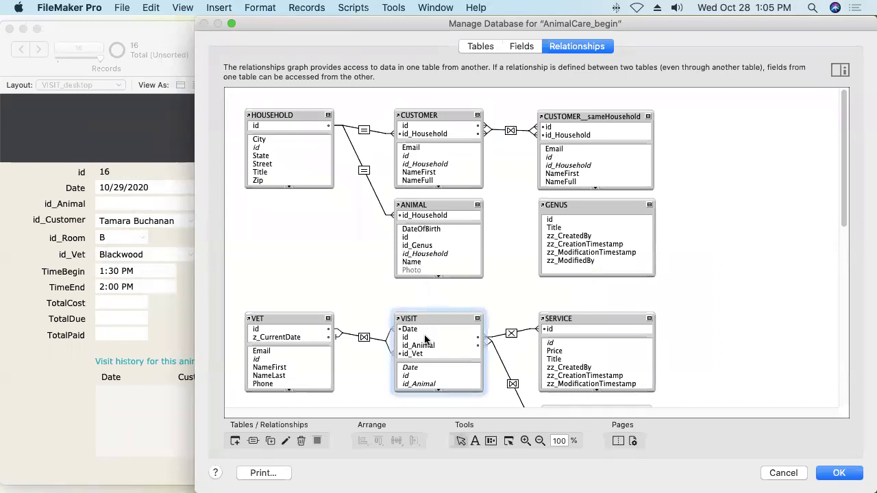
left_click_drag(420, 349, 405, 241)
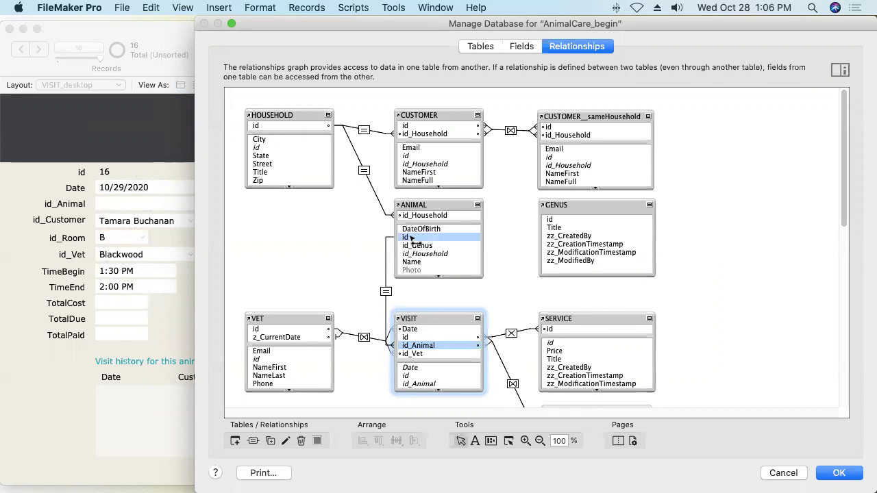
mouse_move(411, 237)
left_mouse_down()
mouse_move(391, 233)
mouse_move(322, 158)
mouse_move(315, 180)
mouse_move(293, 191)
mouse_move(284, 171)
mouse_move(405, 343)
mouse_move(340, 232)
mouse_move(360, 218)
mouse_move(391, 229)
mouse_move(394, 263)
mouse_move(377, 278)
mouse_move(406, 238)
left_mouse_up()
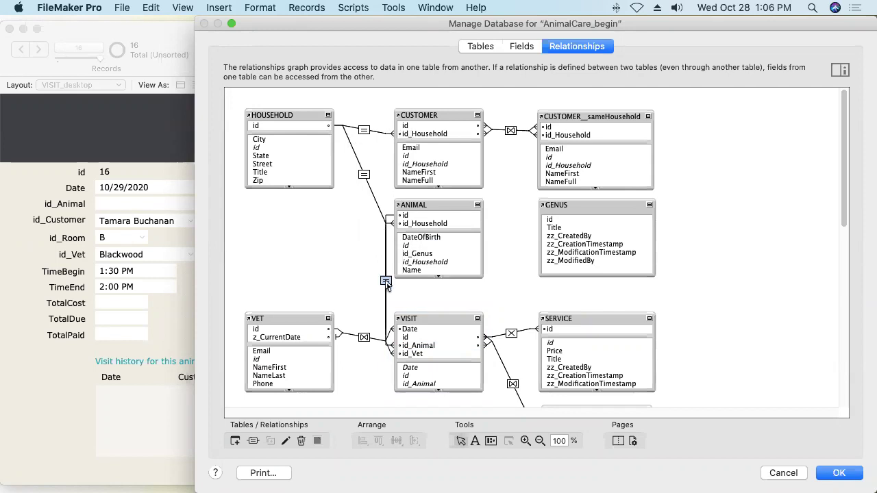
key("Delete")
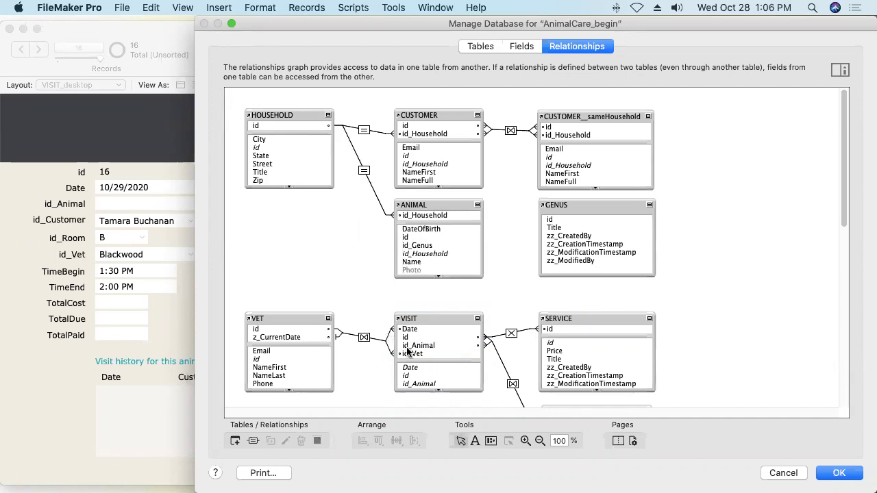
Relate id_Customer in VISIT to id in CUSTOMER, trace the path through HOUSEHOLD to ANIMAL, and save the graph.
left_click(439, 390)
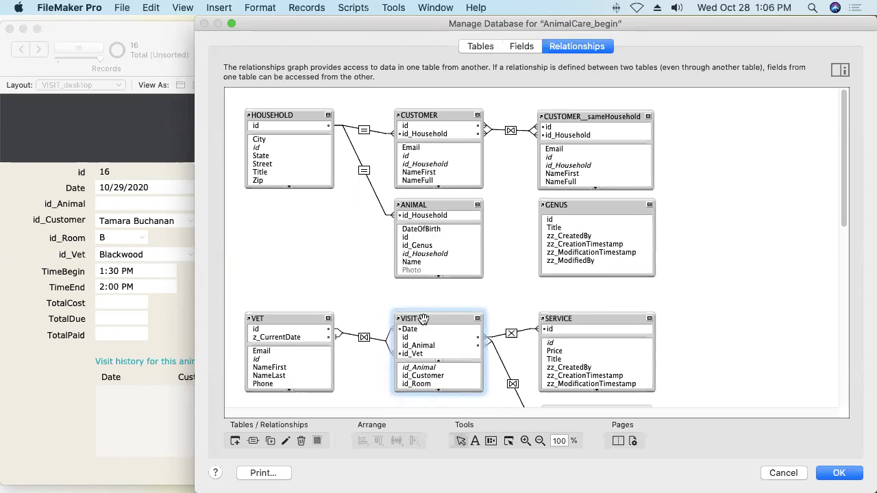
left_click_drag(429, 376, 411, 127)
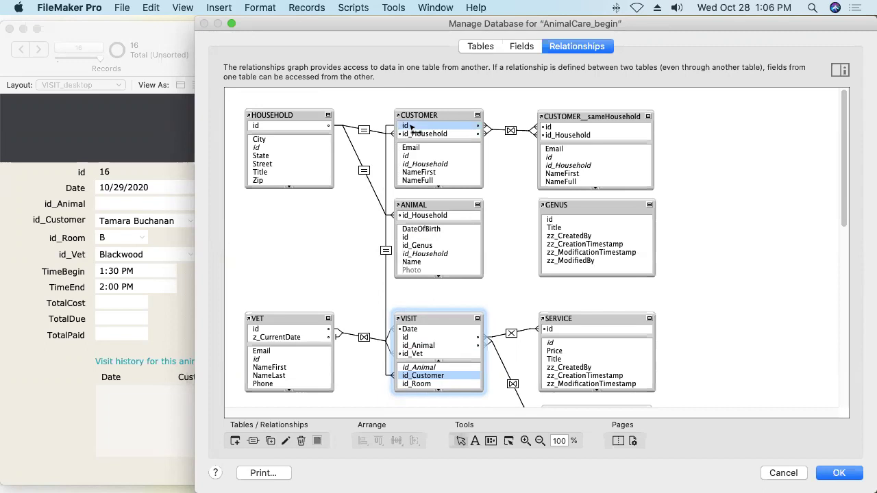
left_click_drag(411, 127, 413, 125)
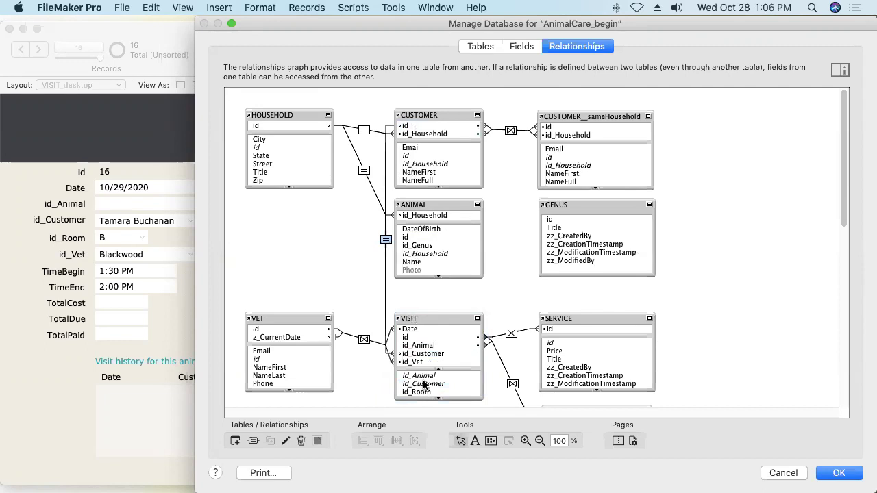
left_click(424, 115)
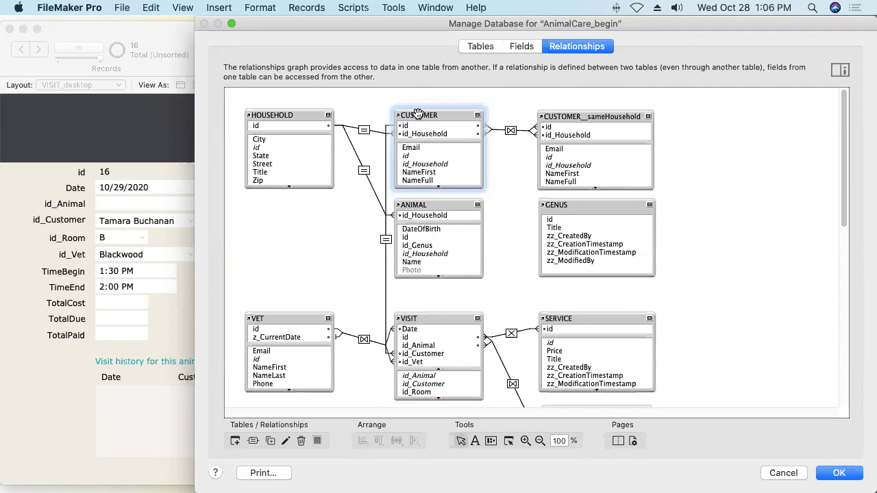
left_click(297, 114)
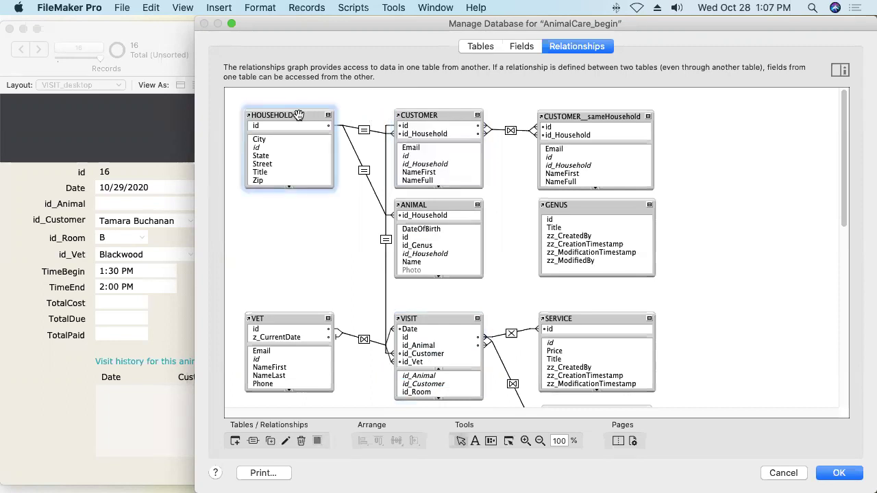
left_click(440, 204)
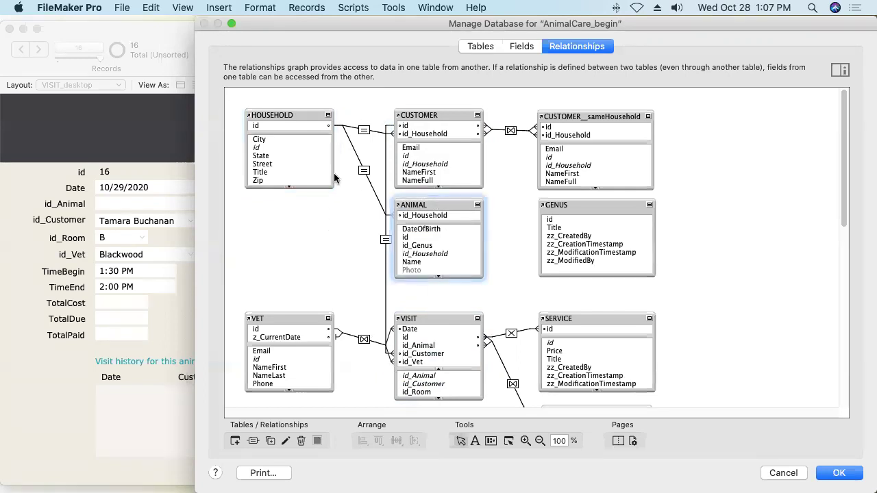
left_click(322, 255)
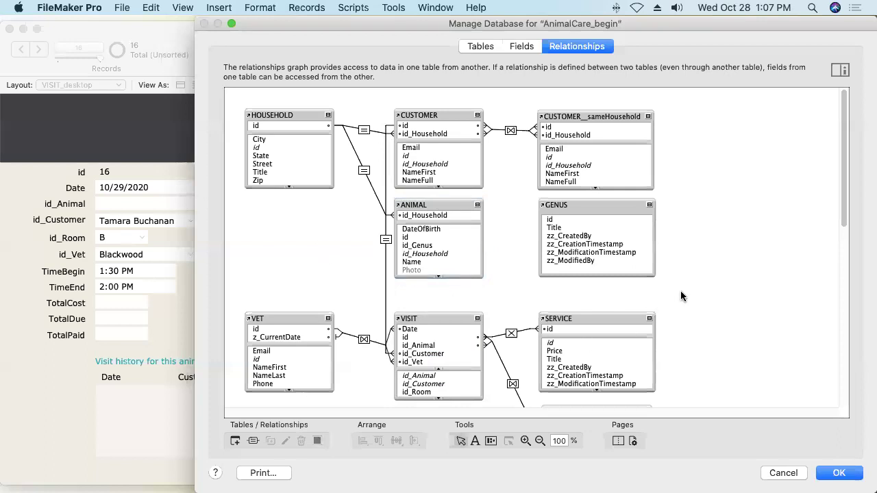
left_click(839, 473)
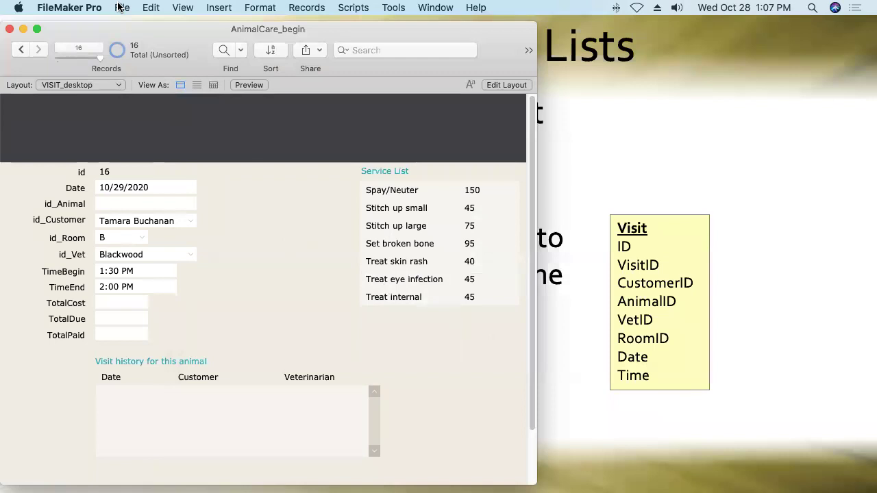
Create a new value list named Animals_inHousehold_byVisit.
left_click(121, 6)
mouse_move(175, 122)
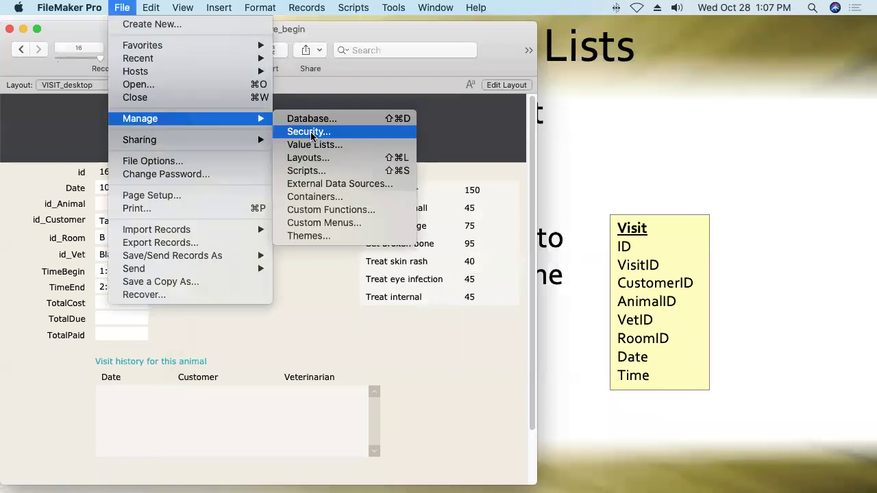
left_click(330, 146)
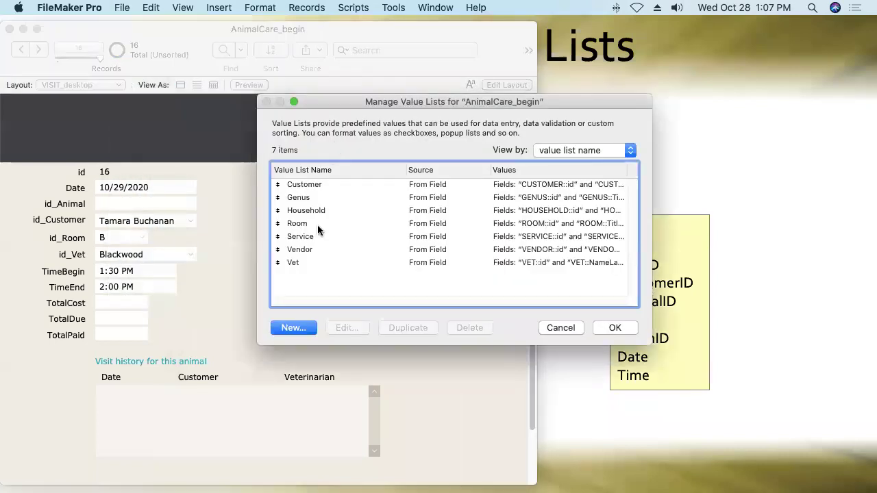
left_click(296, 330)
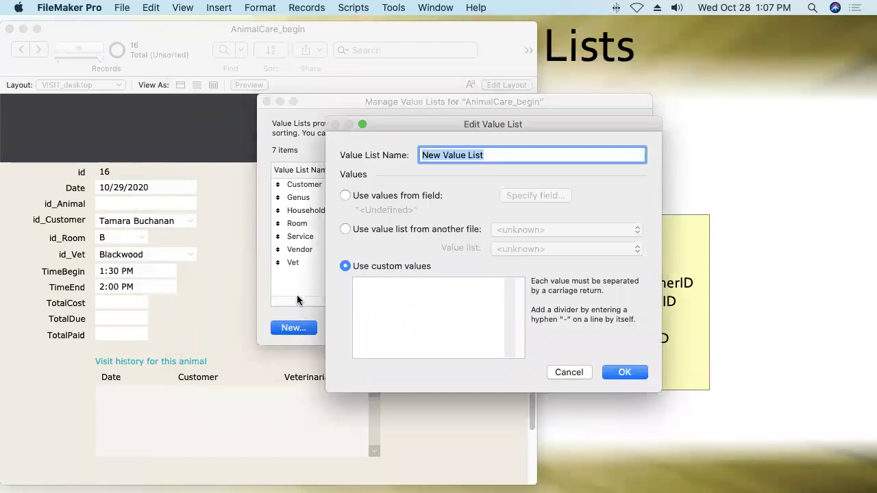
type("Anim")
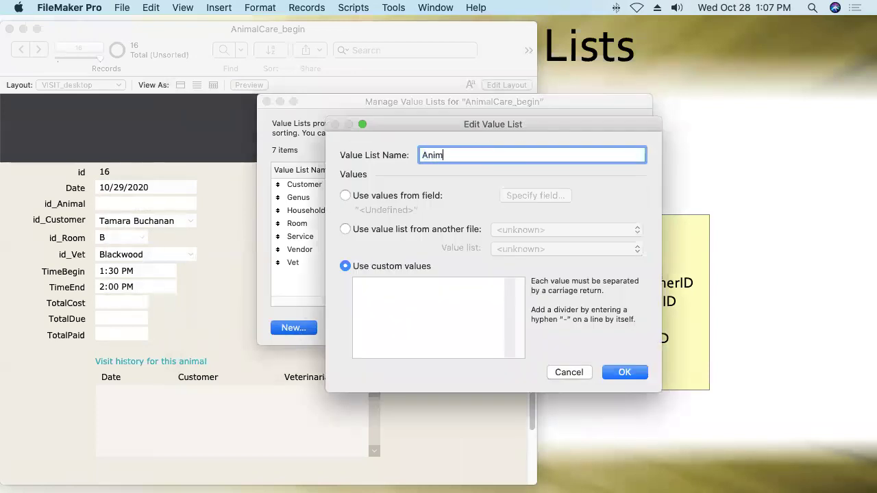
type("als_inHousehold")
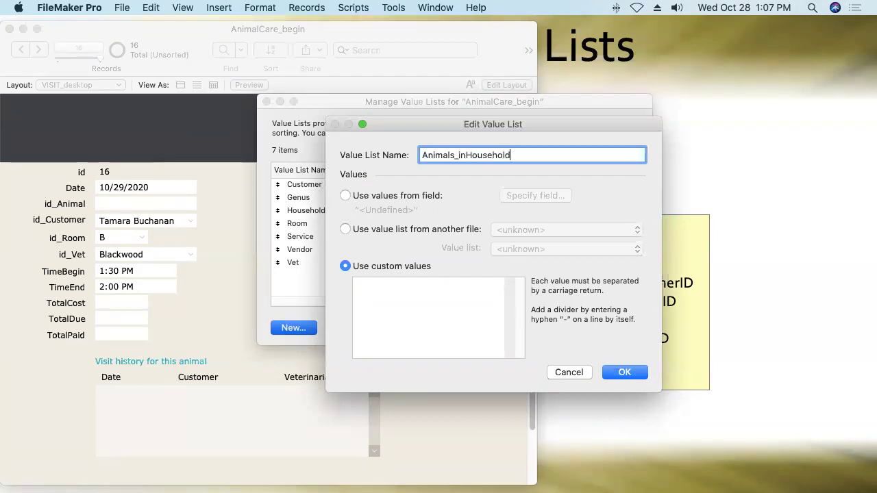
type("_byVisit")
Take the list's values from the ANIMAL table, with id as the first field and Name as the second display field.
left_click(346, 197)
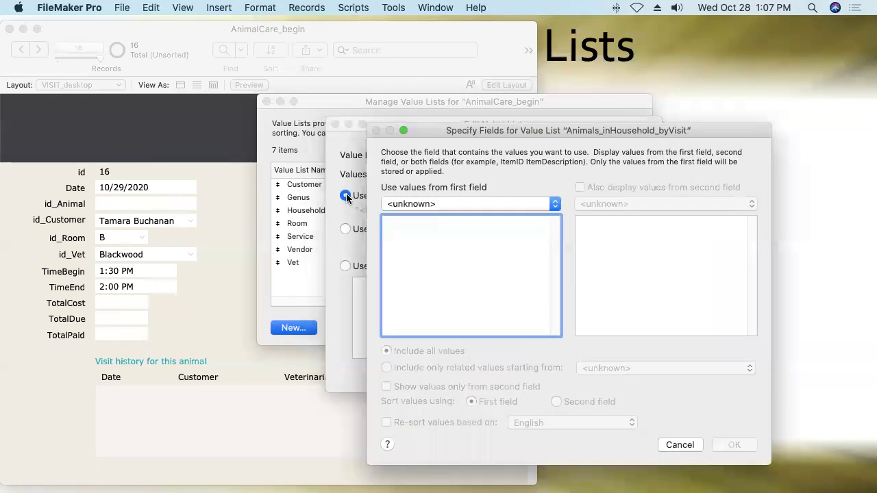
left_click(438, 205)
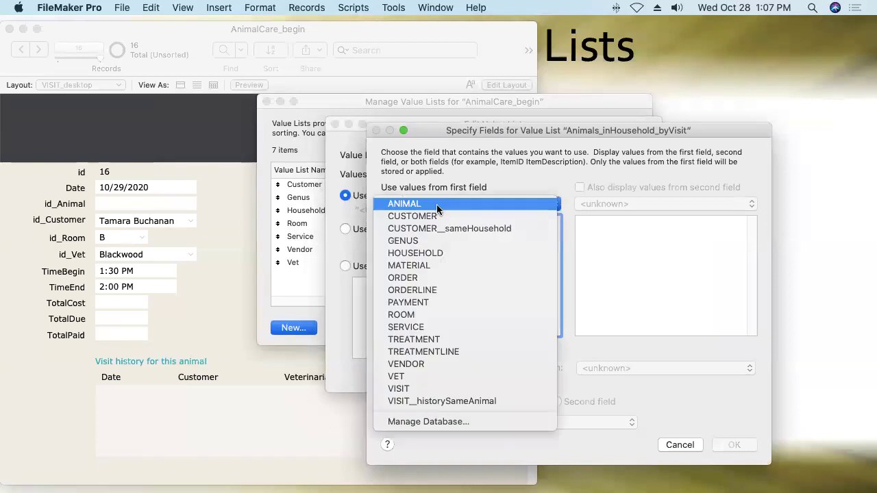
left_click(438, 206)
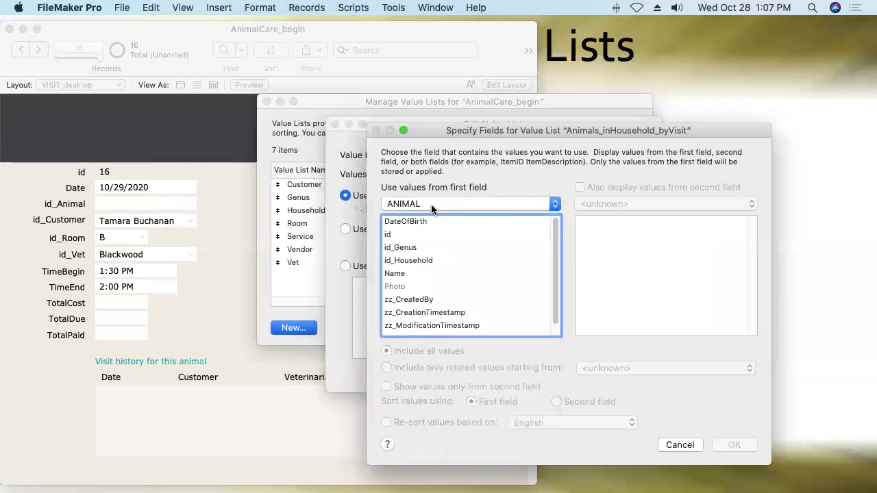
left_click(404, 235)
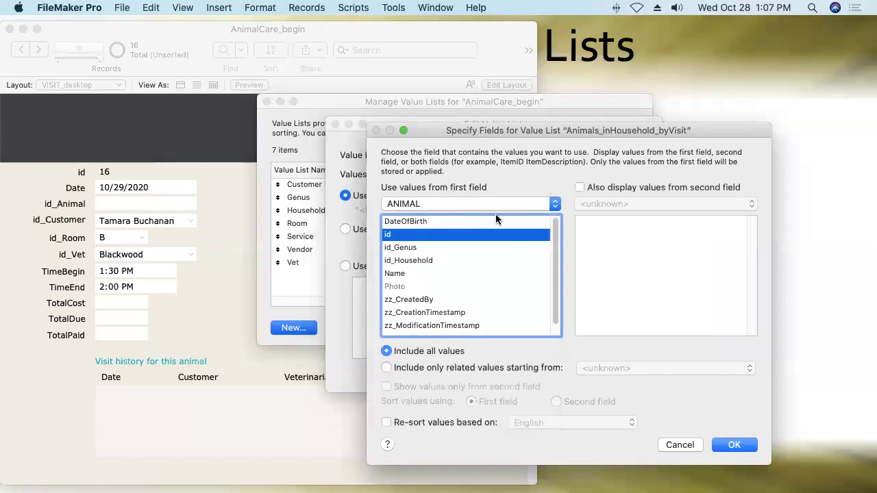
left_click(580, 187)
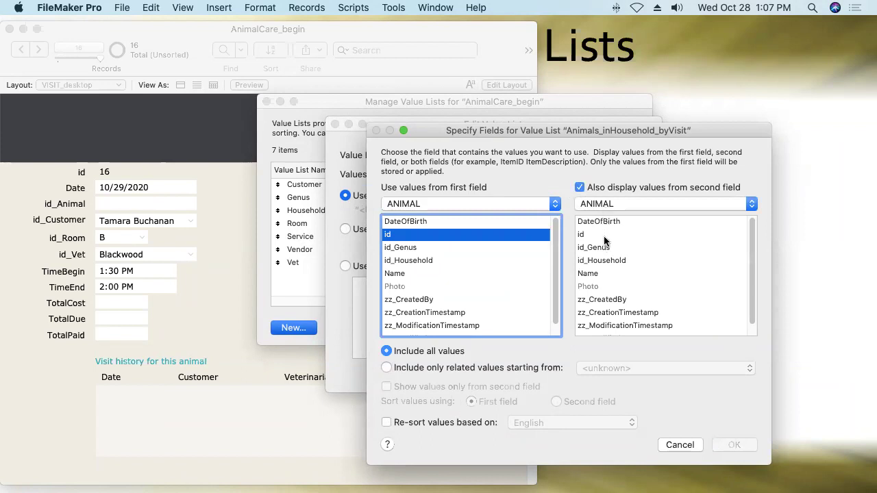
left_click(595, 273)
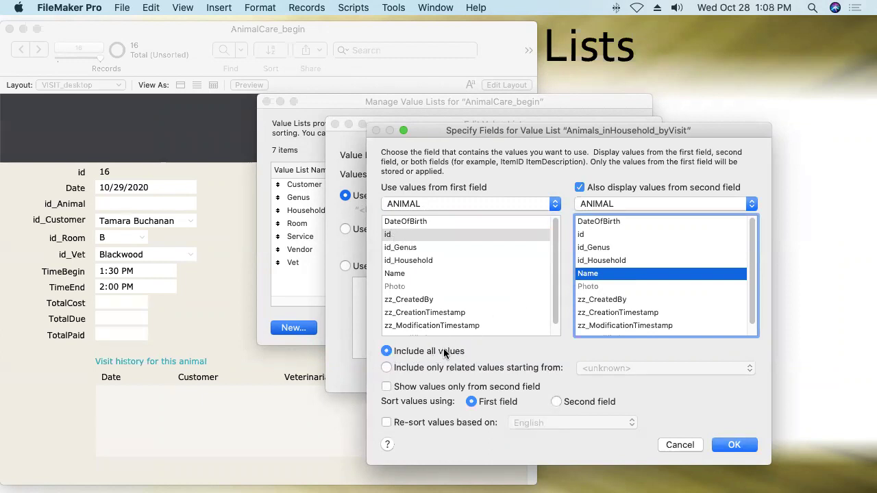
Include only related values starting from VISIT, show values only from the second field, and save the value list.
left_click(387, 369)
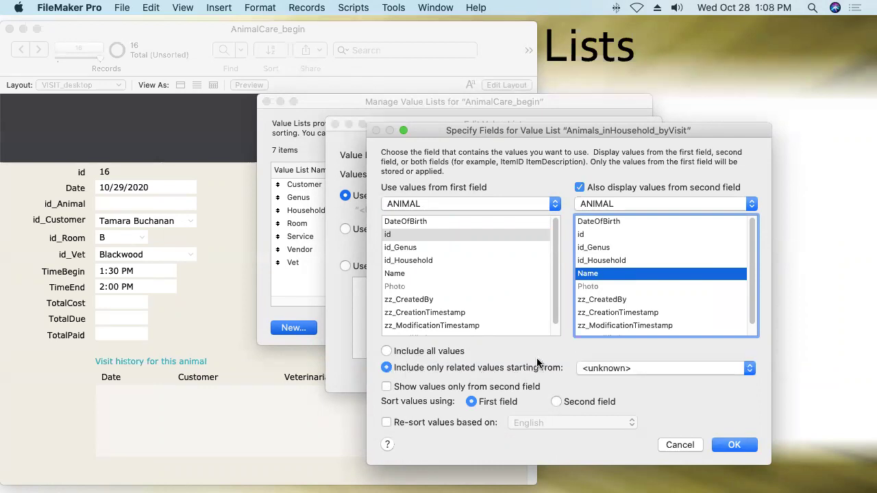
left_click(650, 369)
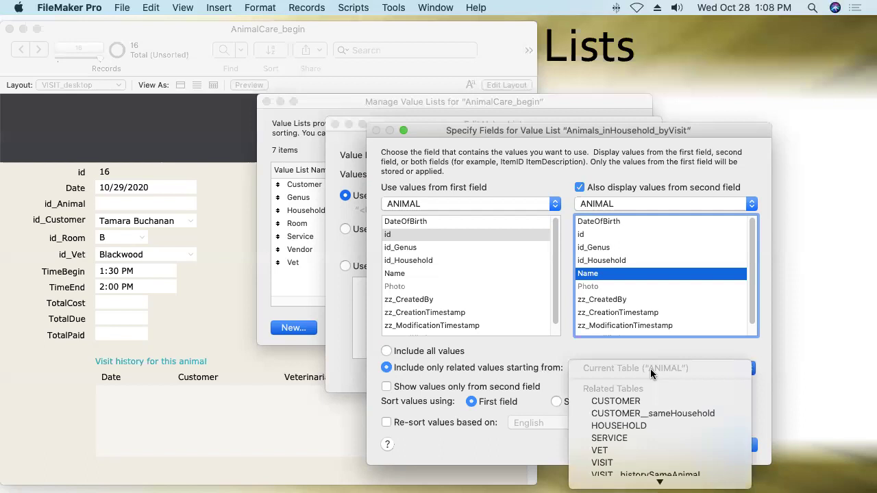
scroll(622, 441, "down", 4)
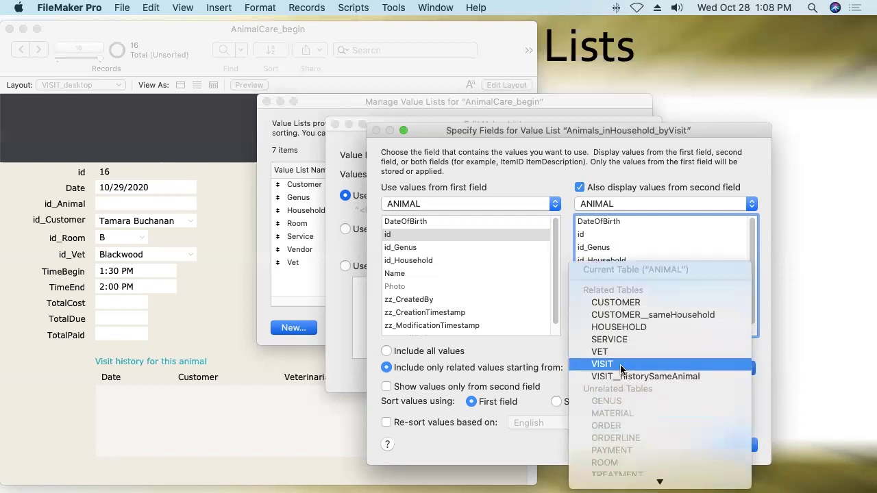
left_click(620, 365)
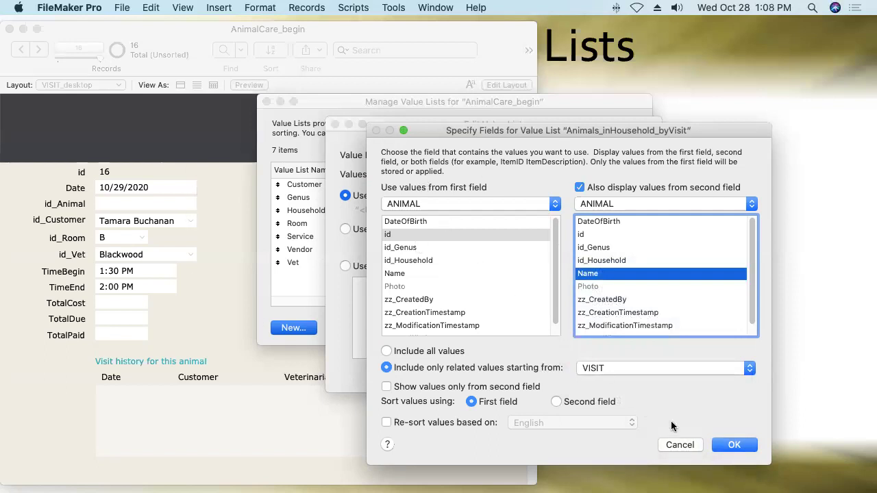
left_click(529, 387)
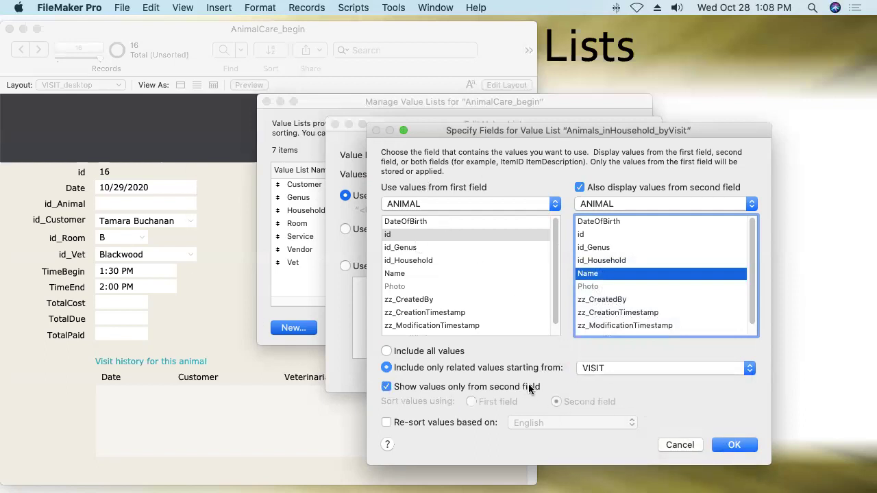
left_click(731, 446)
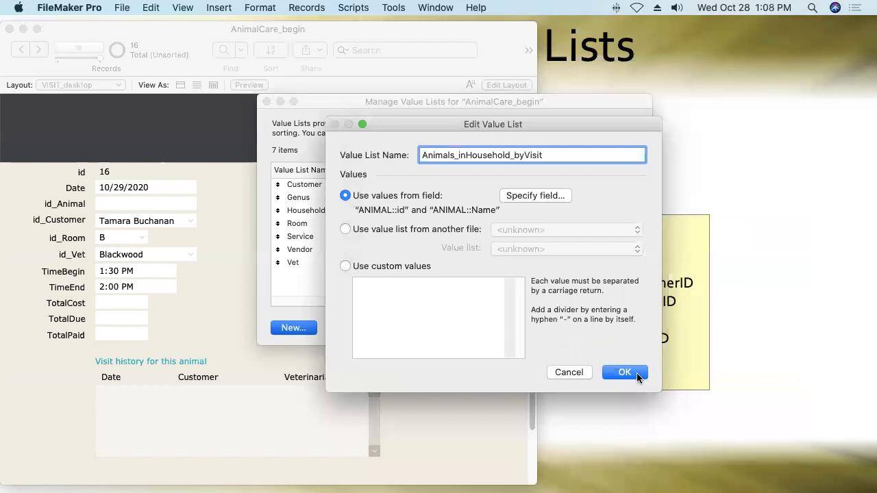
left_click(635, 376)
left_click(614, 330)
Format the id_Animal field on the VISIT_desktop layout as a pop-up menu using Animals_inHousehold_byVisit, and save the layout.
left_click(493, 85)
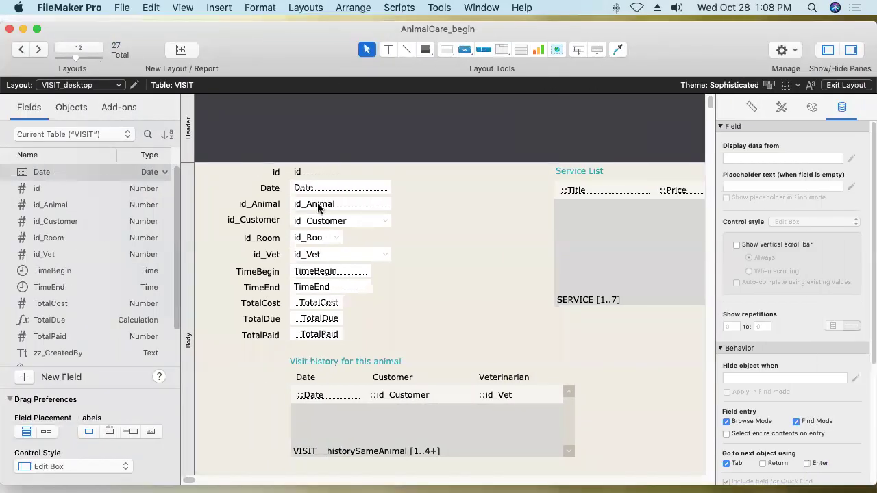
left_click(318, 206)
left_click(789, 222)
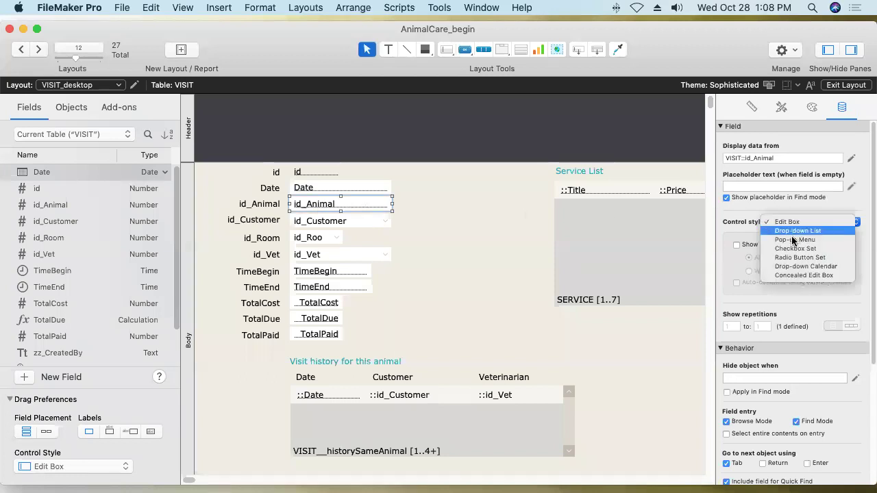
left_click(793, 239)
left_click(786, 246)
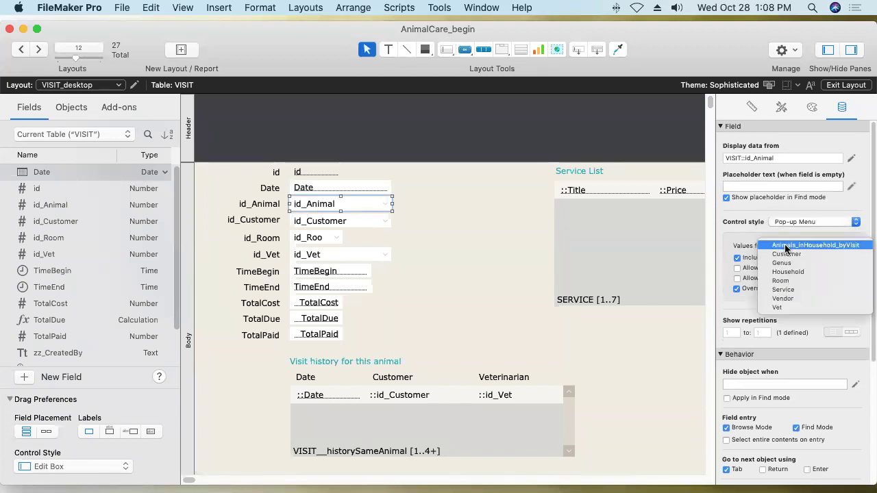
left_click(789, 247)
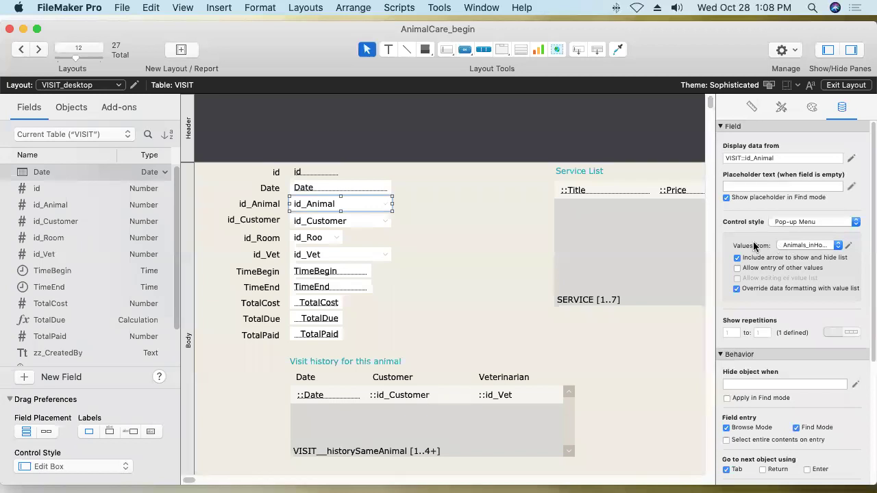
left_click(782, 106)
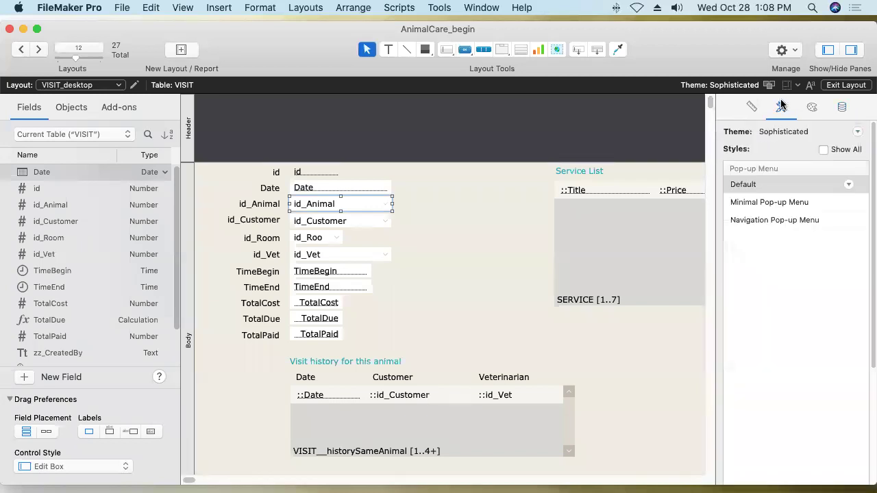
left_click(841, 85)
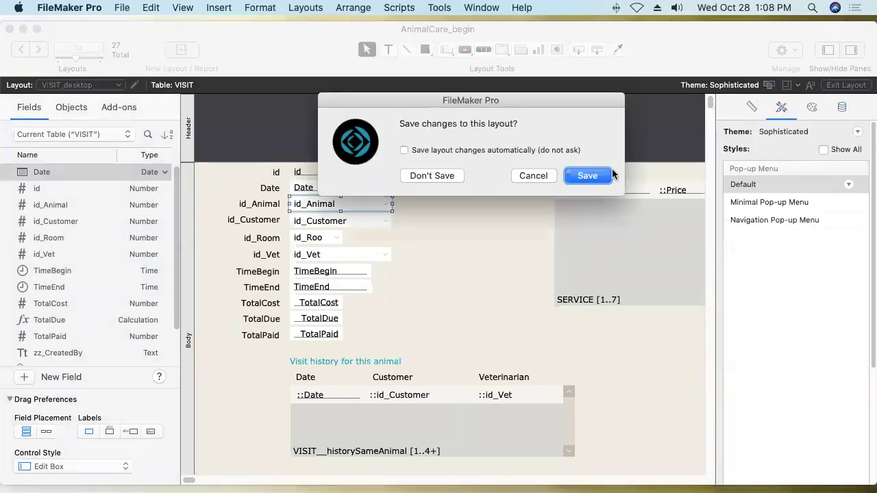
left_click(588, 177)
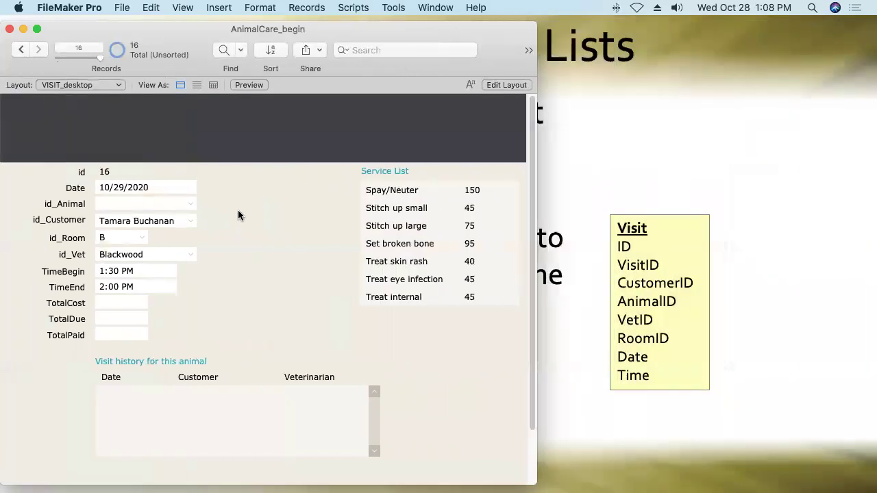
Set id_Animal to Sammie on visit record 16 and commit the record.
left_click(160, 204)
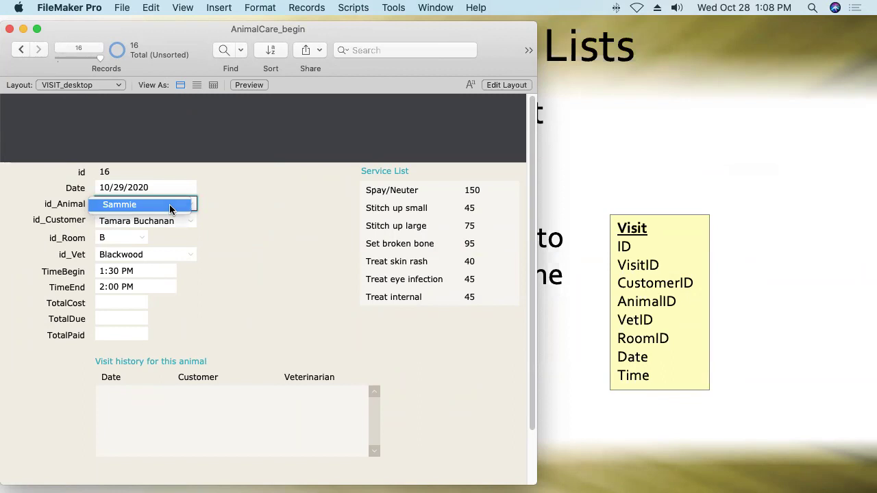
left_click(170, 206)
left_click(47, 179)
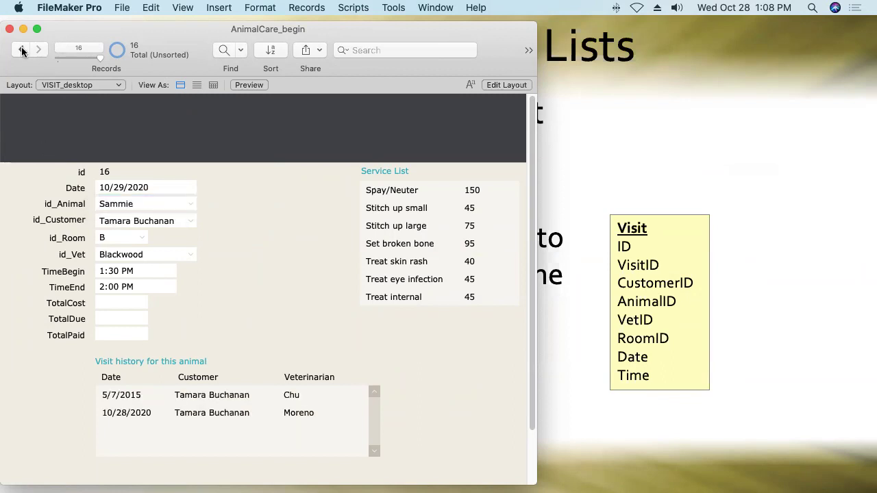
Go to visit record 15 and choose Thomas O'Malley as its id_Animal.
left_click(22, 50)
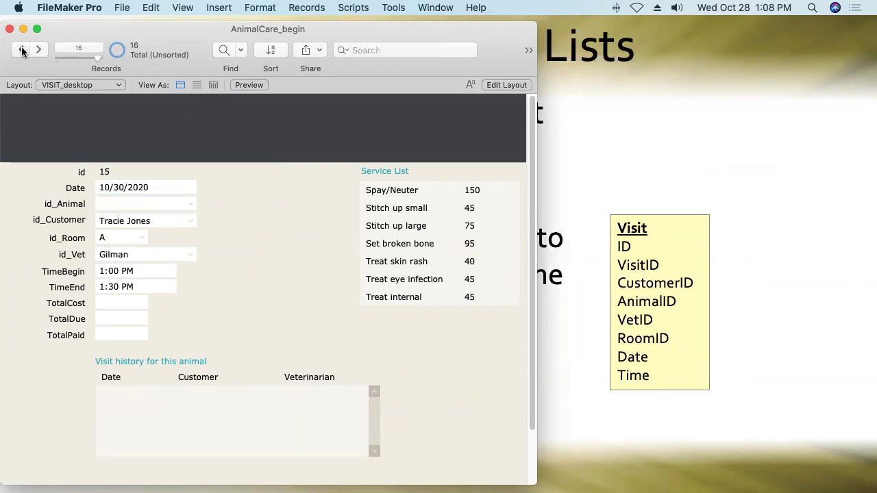
left_click(161, 205)
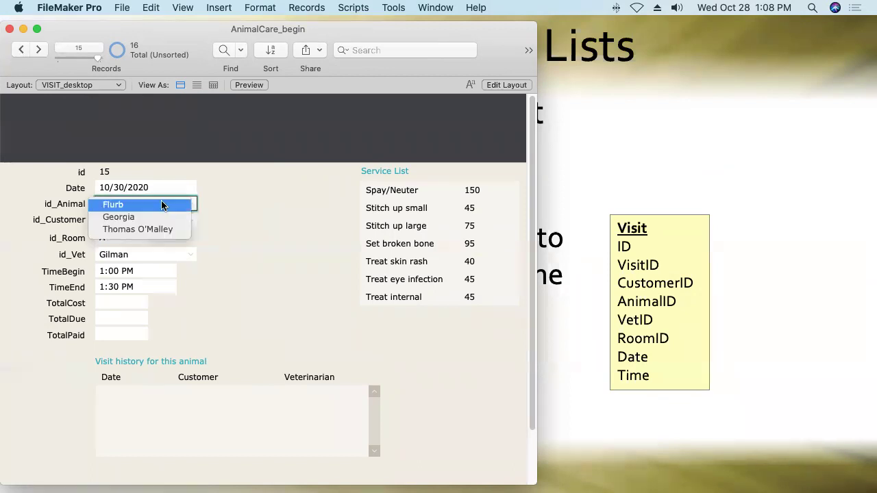
left_click(163, 230)
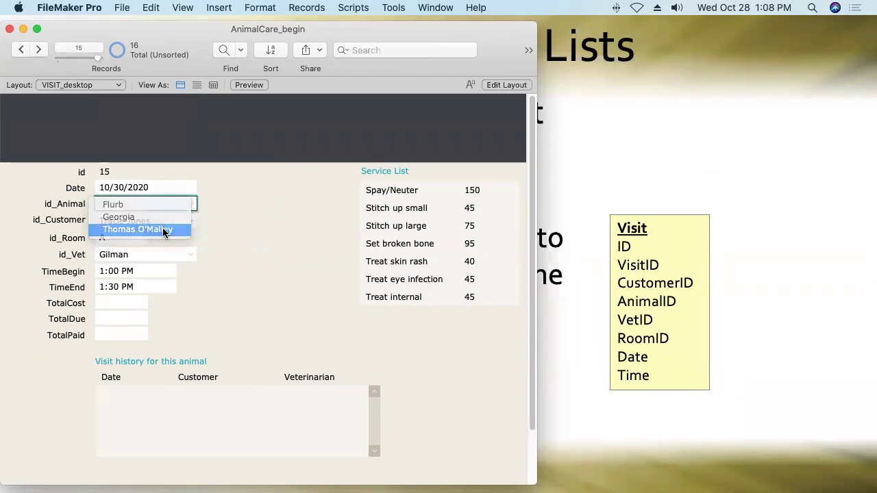